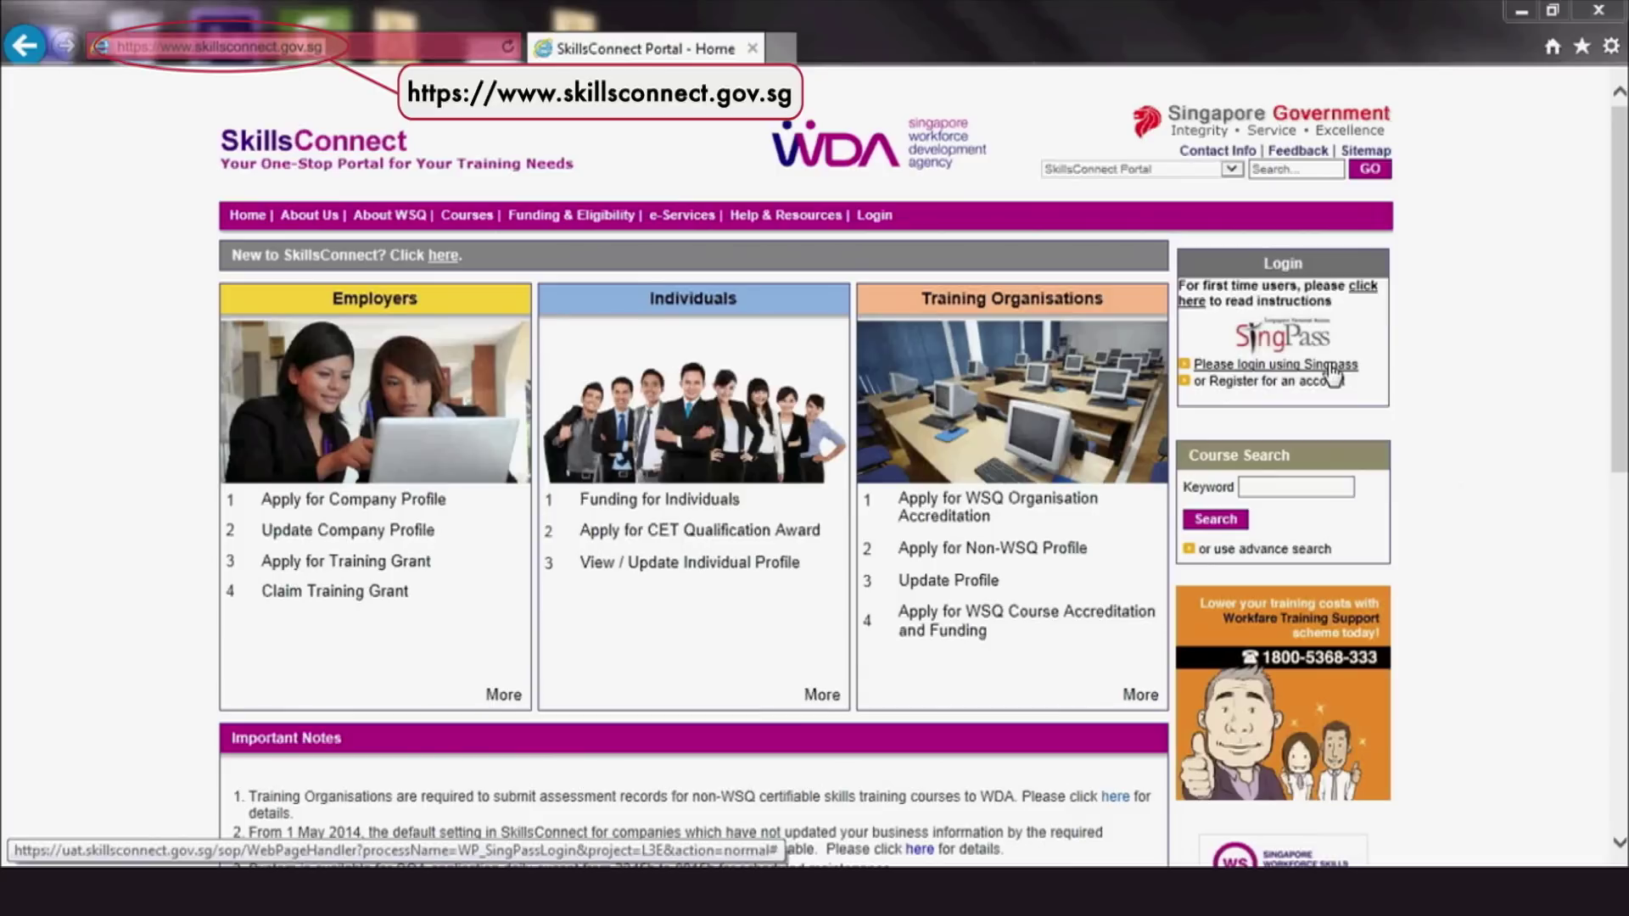
Log in through SingPass by submitting the account's SingPass ID and then its password
left_click(1332, 365)
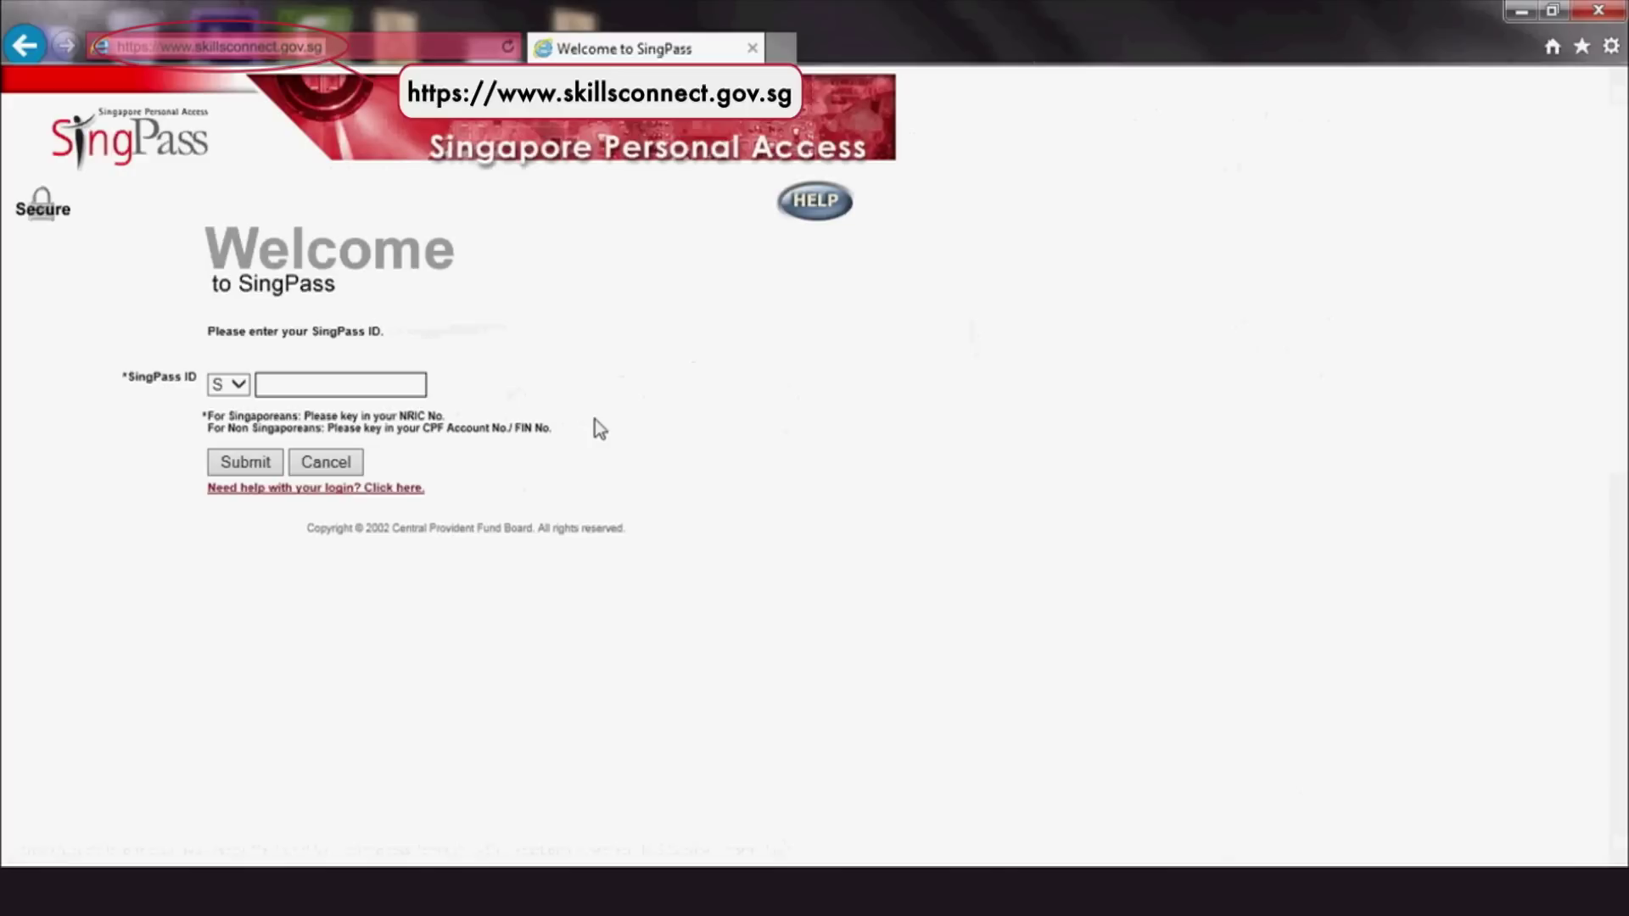
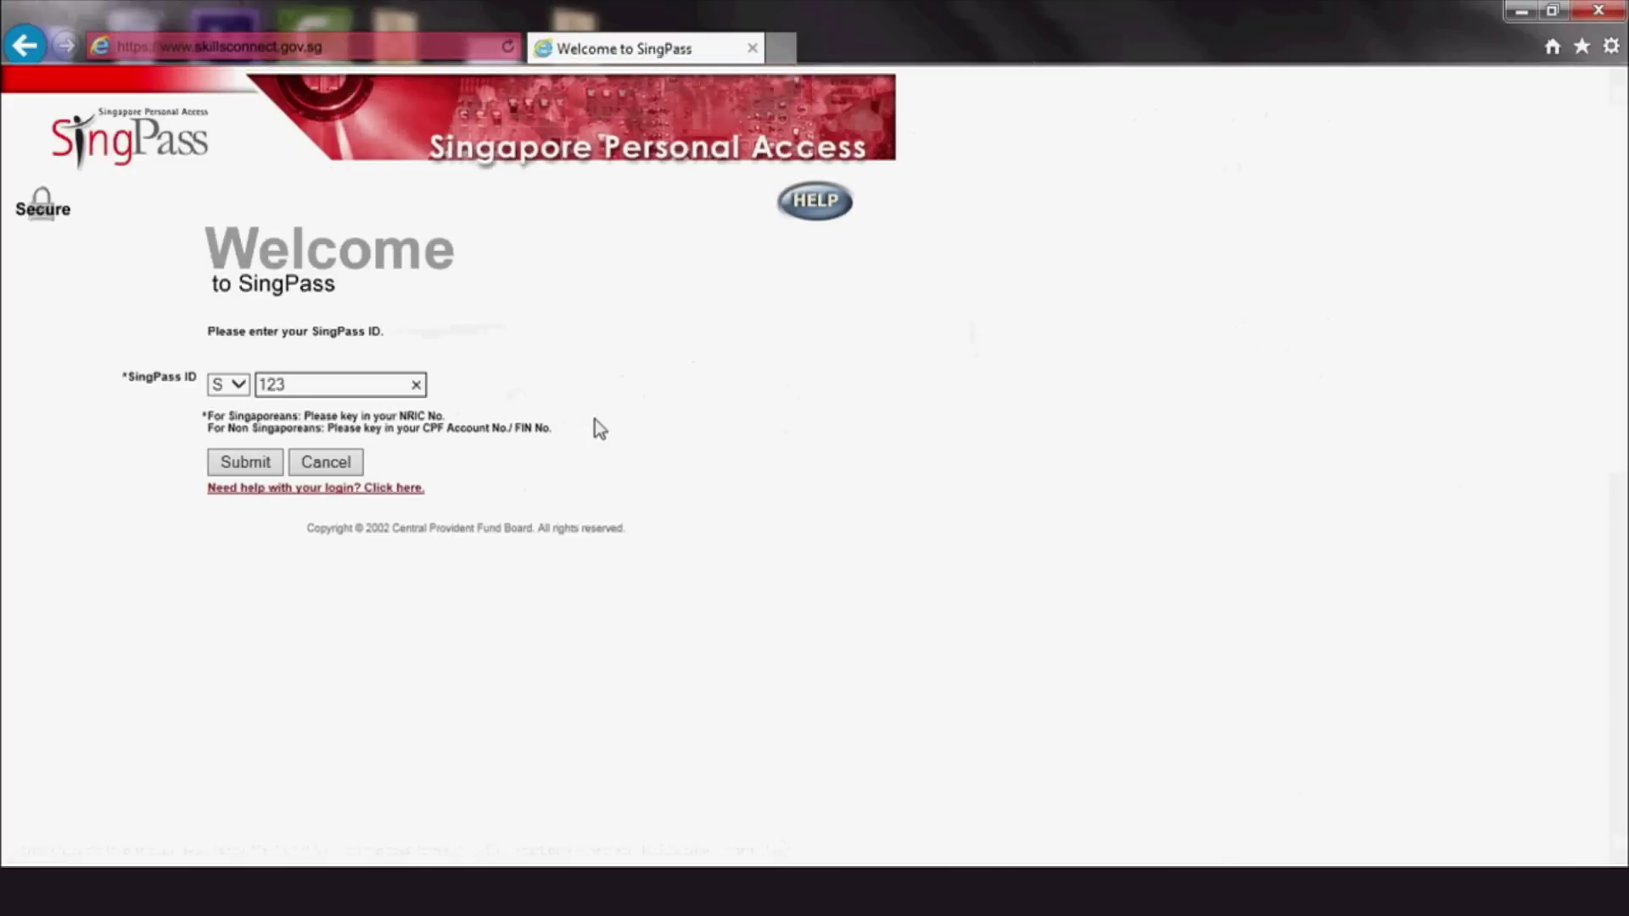
left_click(230, 470)
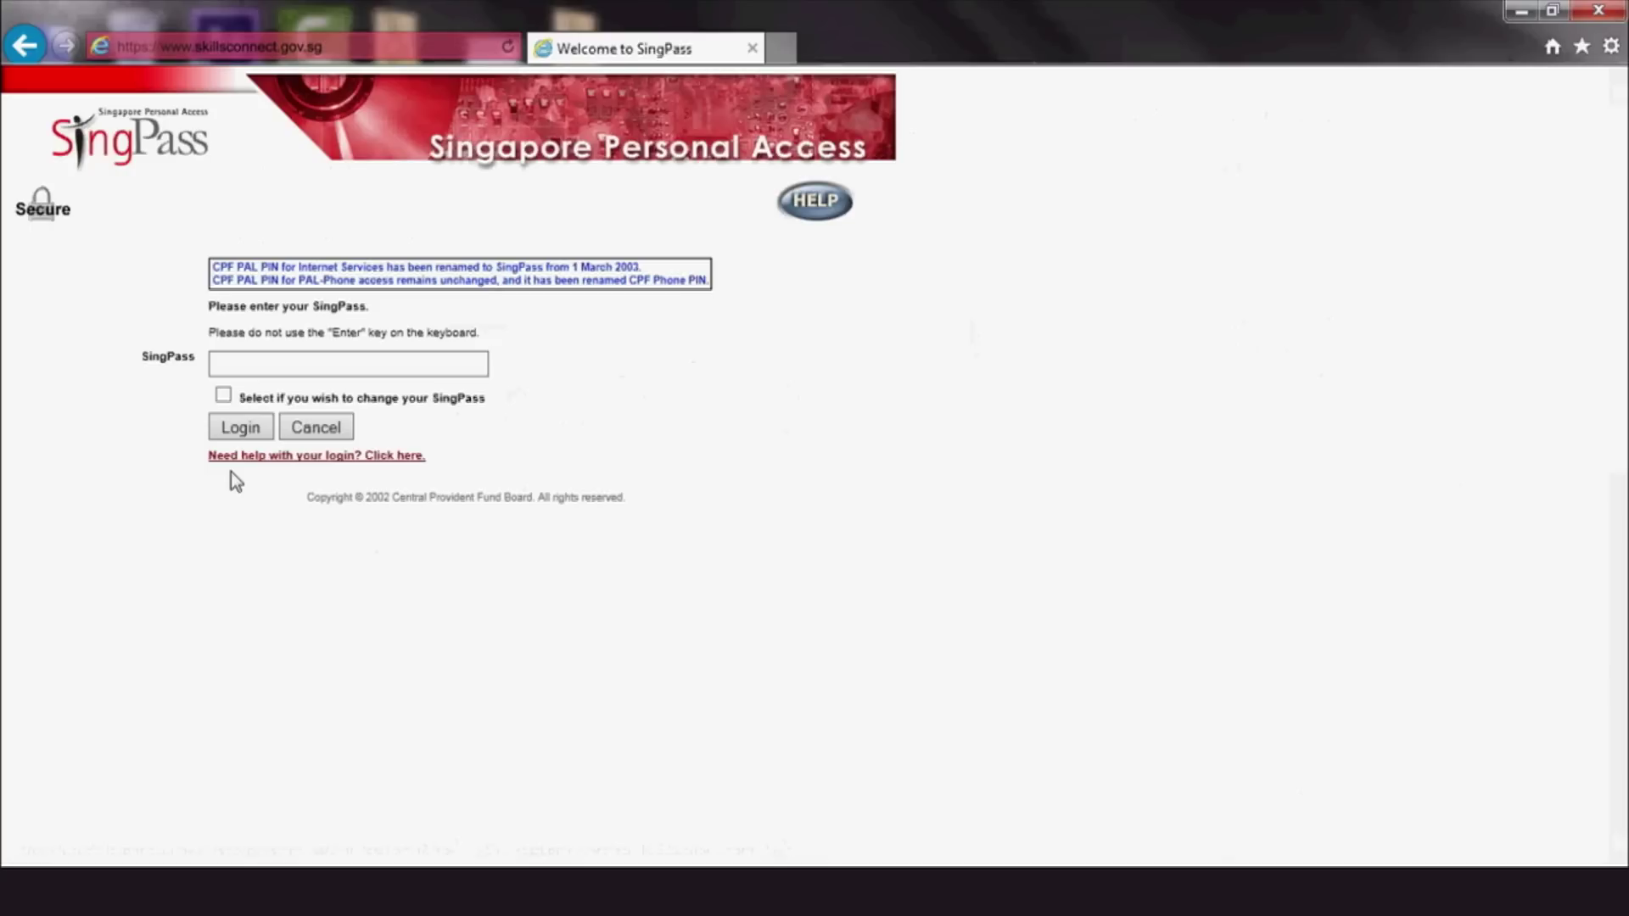
left_click(246, 430)
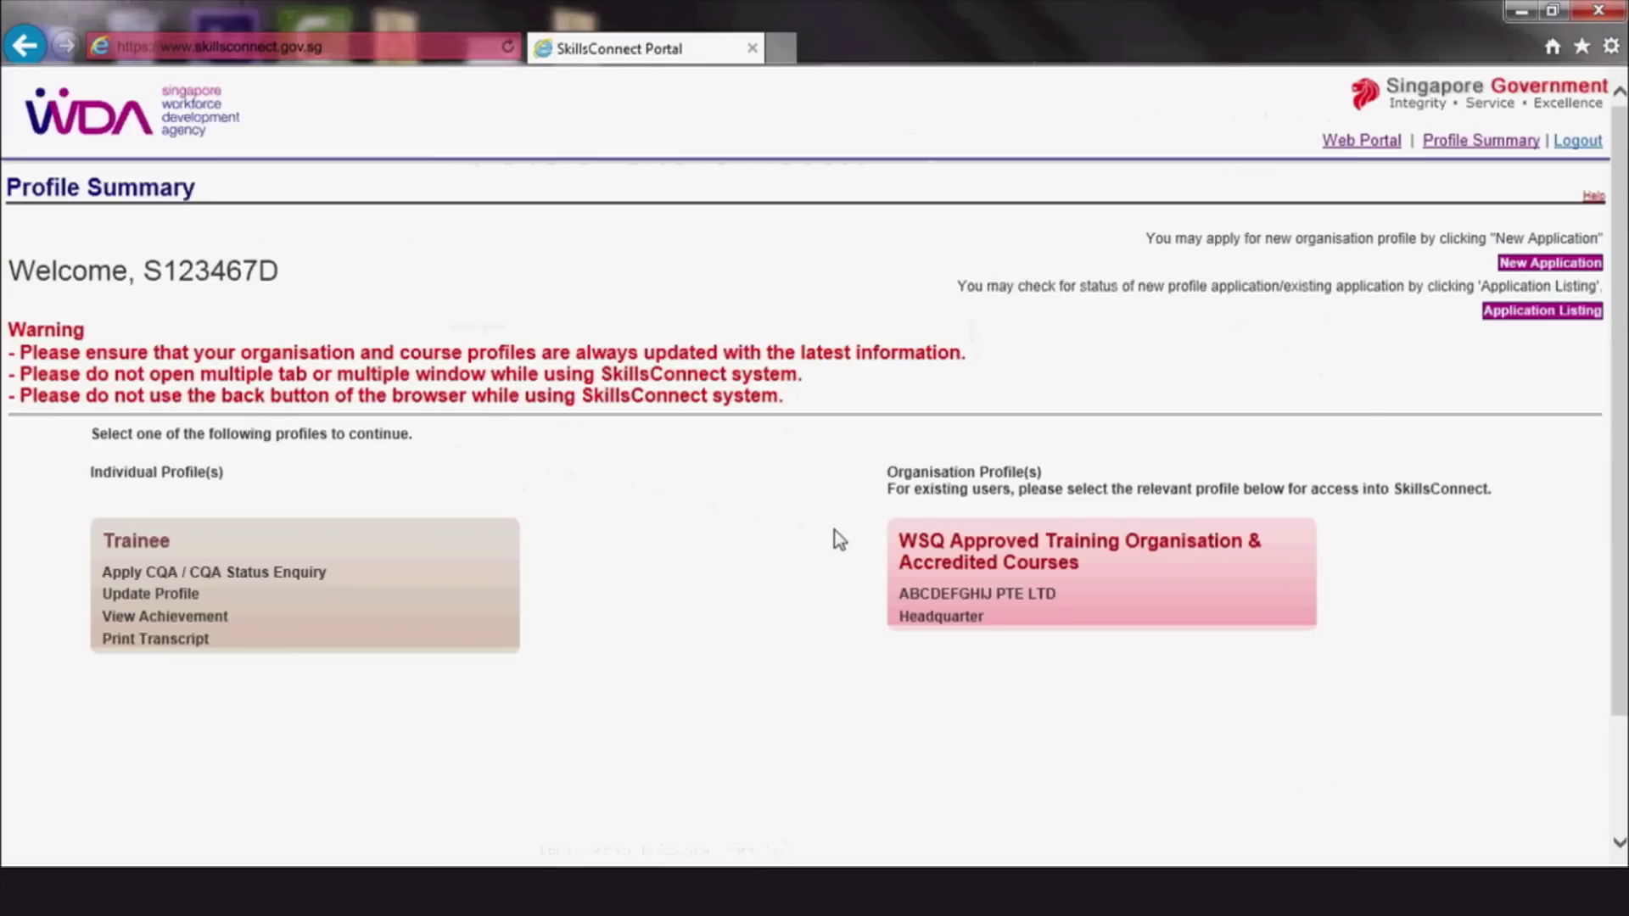
Enter the WSQ Approved Training Organisation profile and go to Assessment Result > Upload Assessment Result
left_click(978, 573)
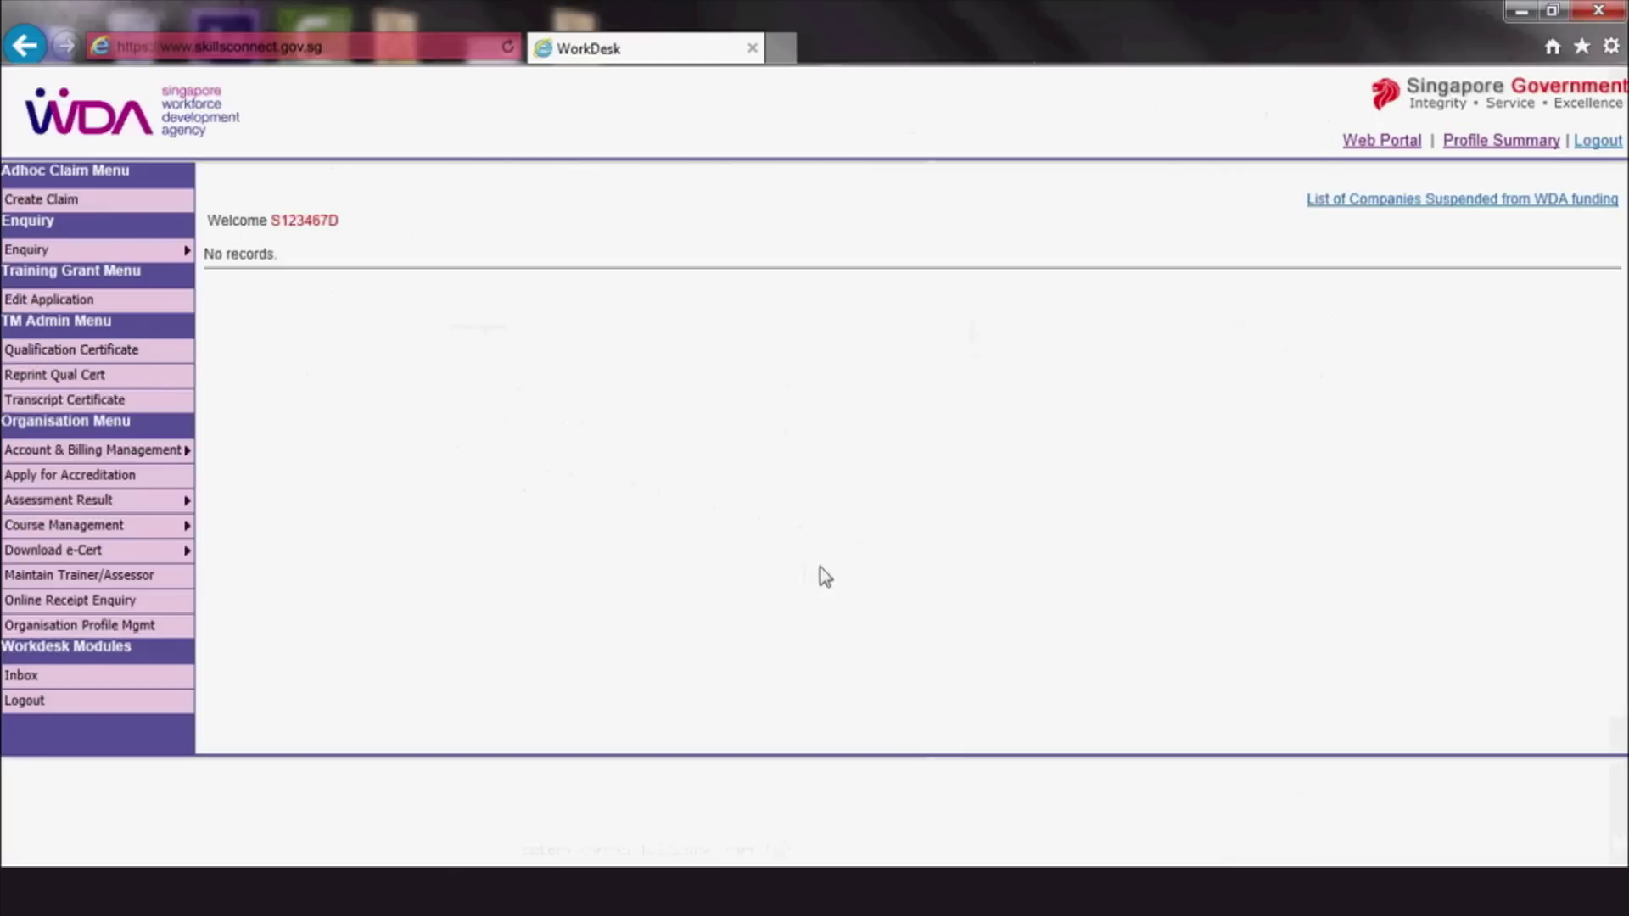
mouse_move(180, 502)
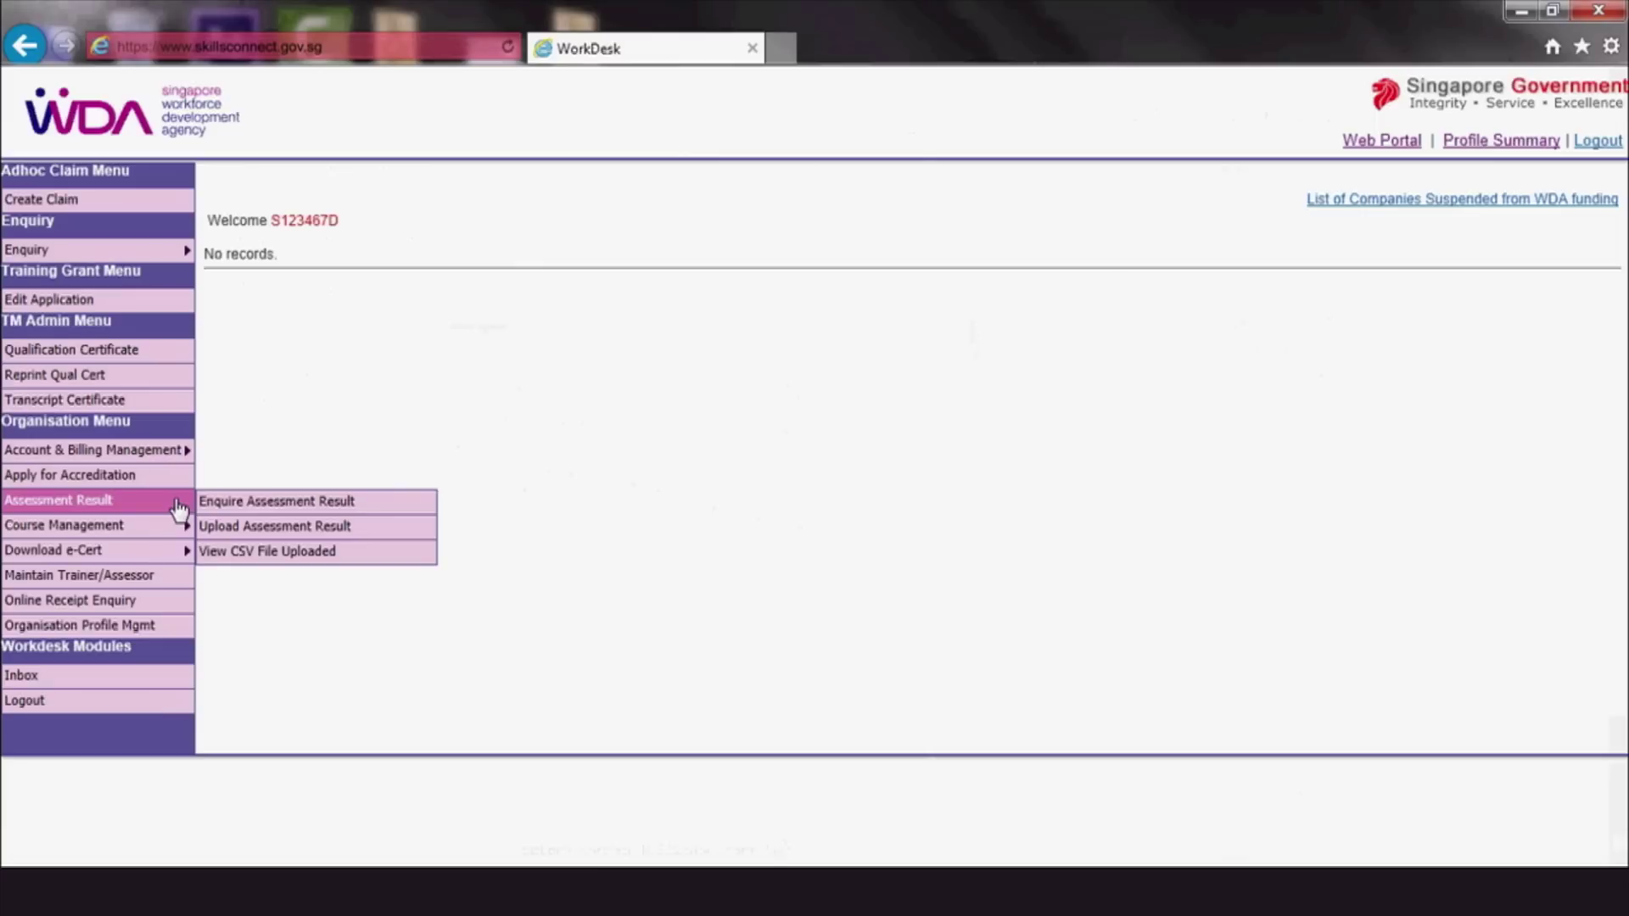
left_click(218, 528)
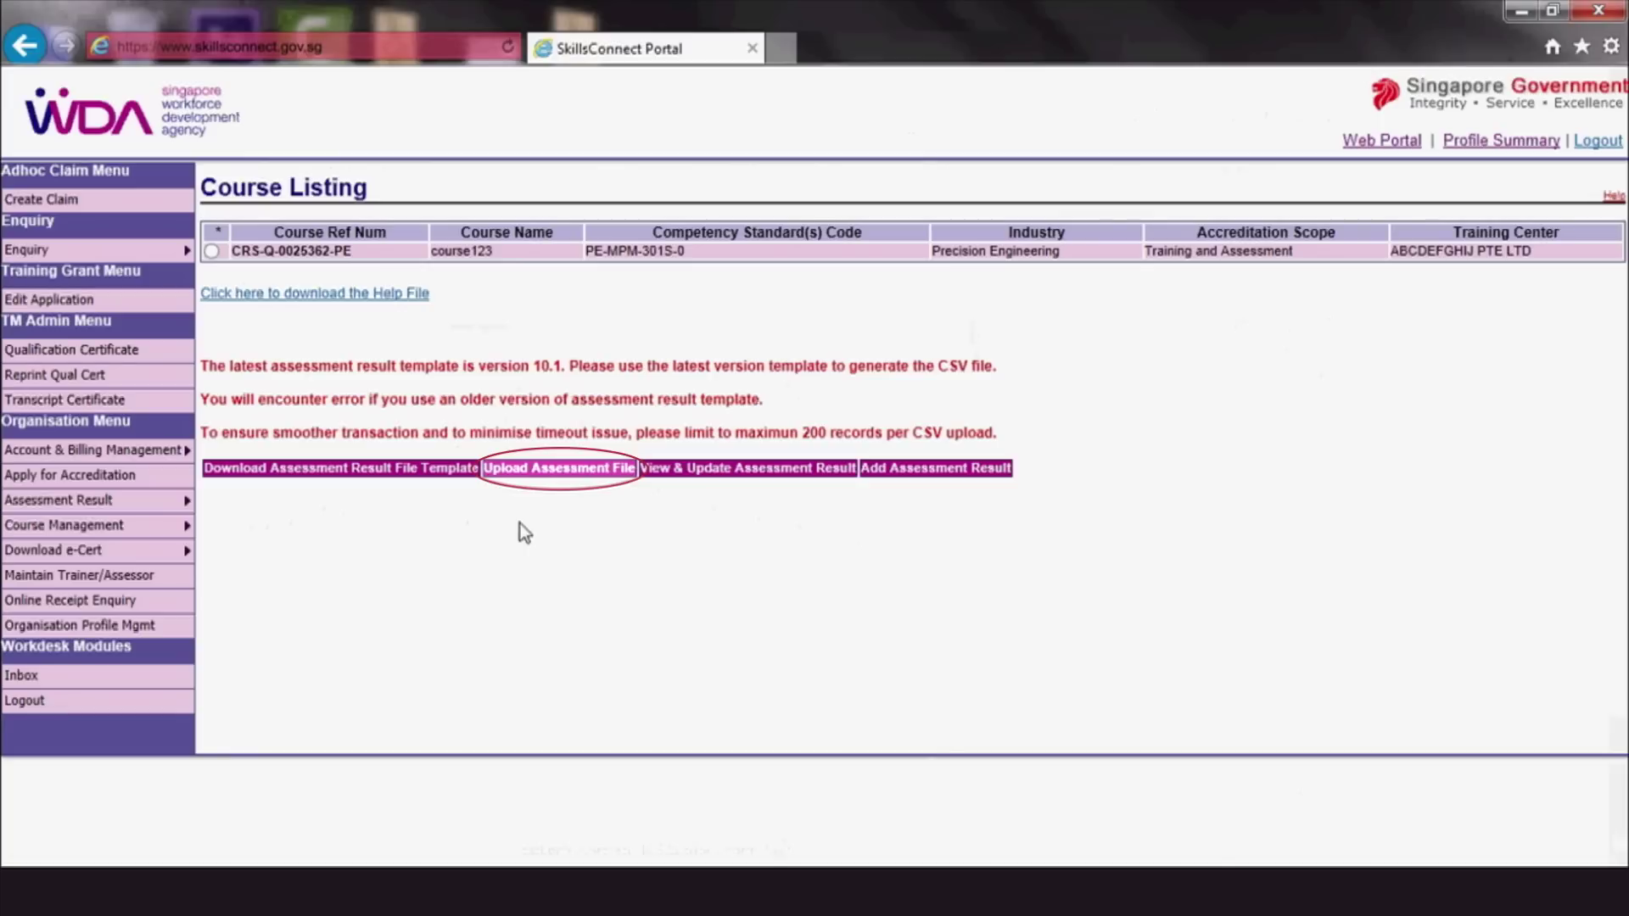
Download the Assessment Result File Template for course123 and open the downloaded zip
left_click(418, 473)
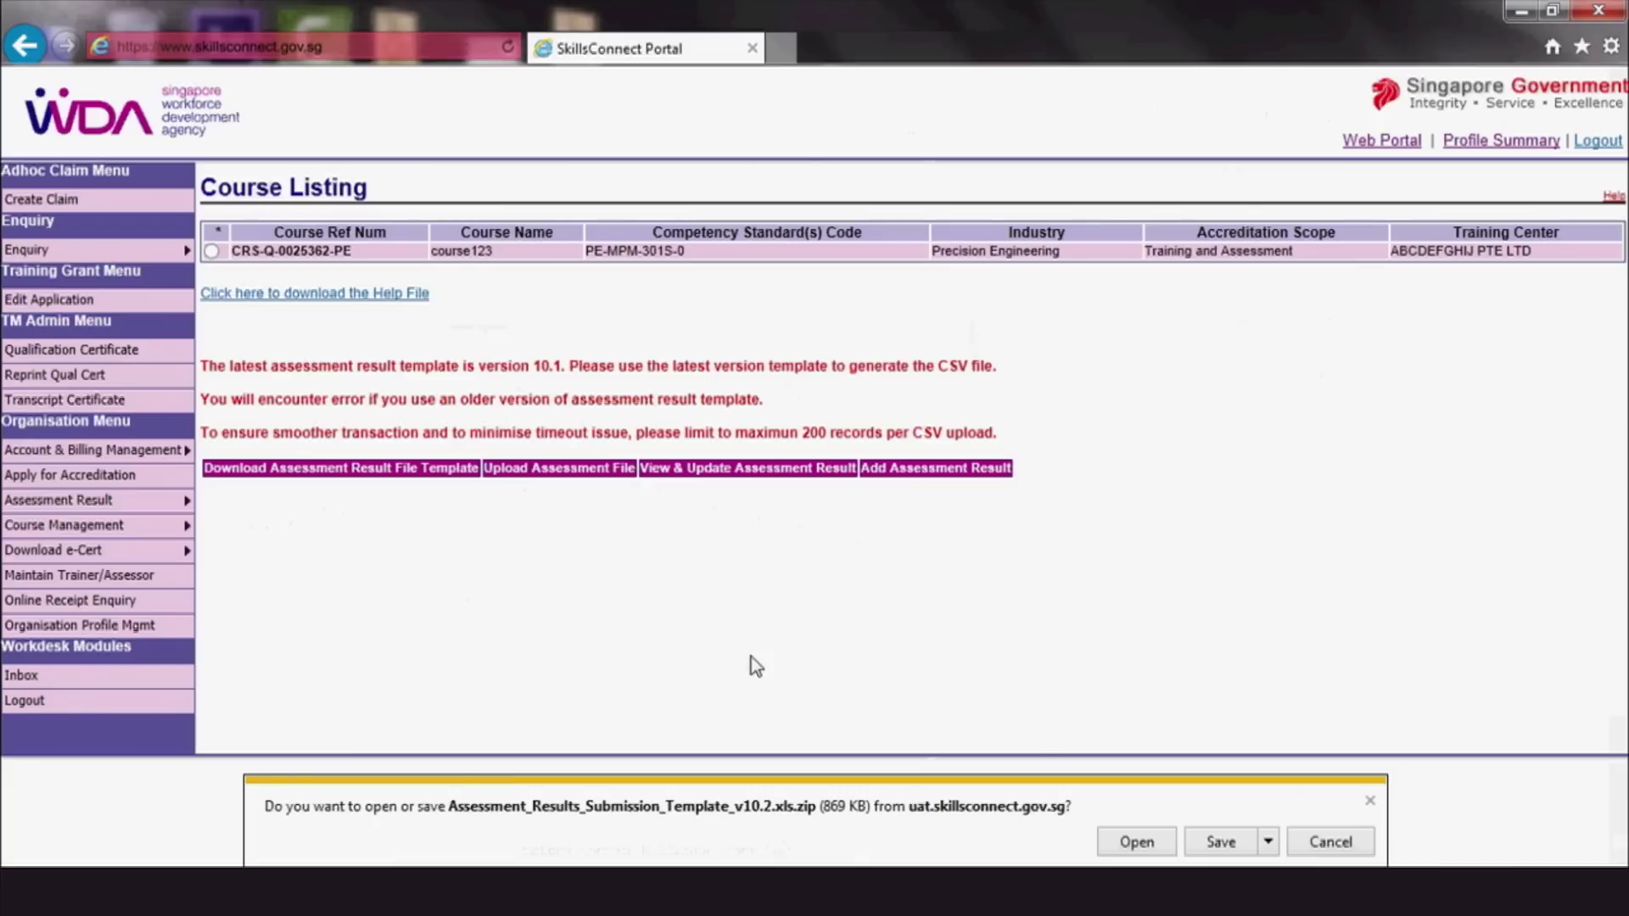
left_click(1135, 842)
Open Assessment_Results_Submission_Template_v10.2.xls with macros enabled and show the e-Cert-HeaderTemplate sheet
double_click(668, 277)
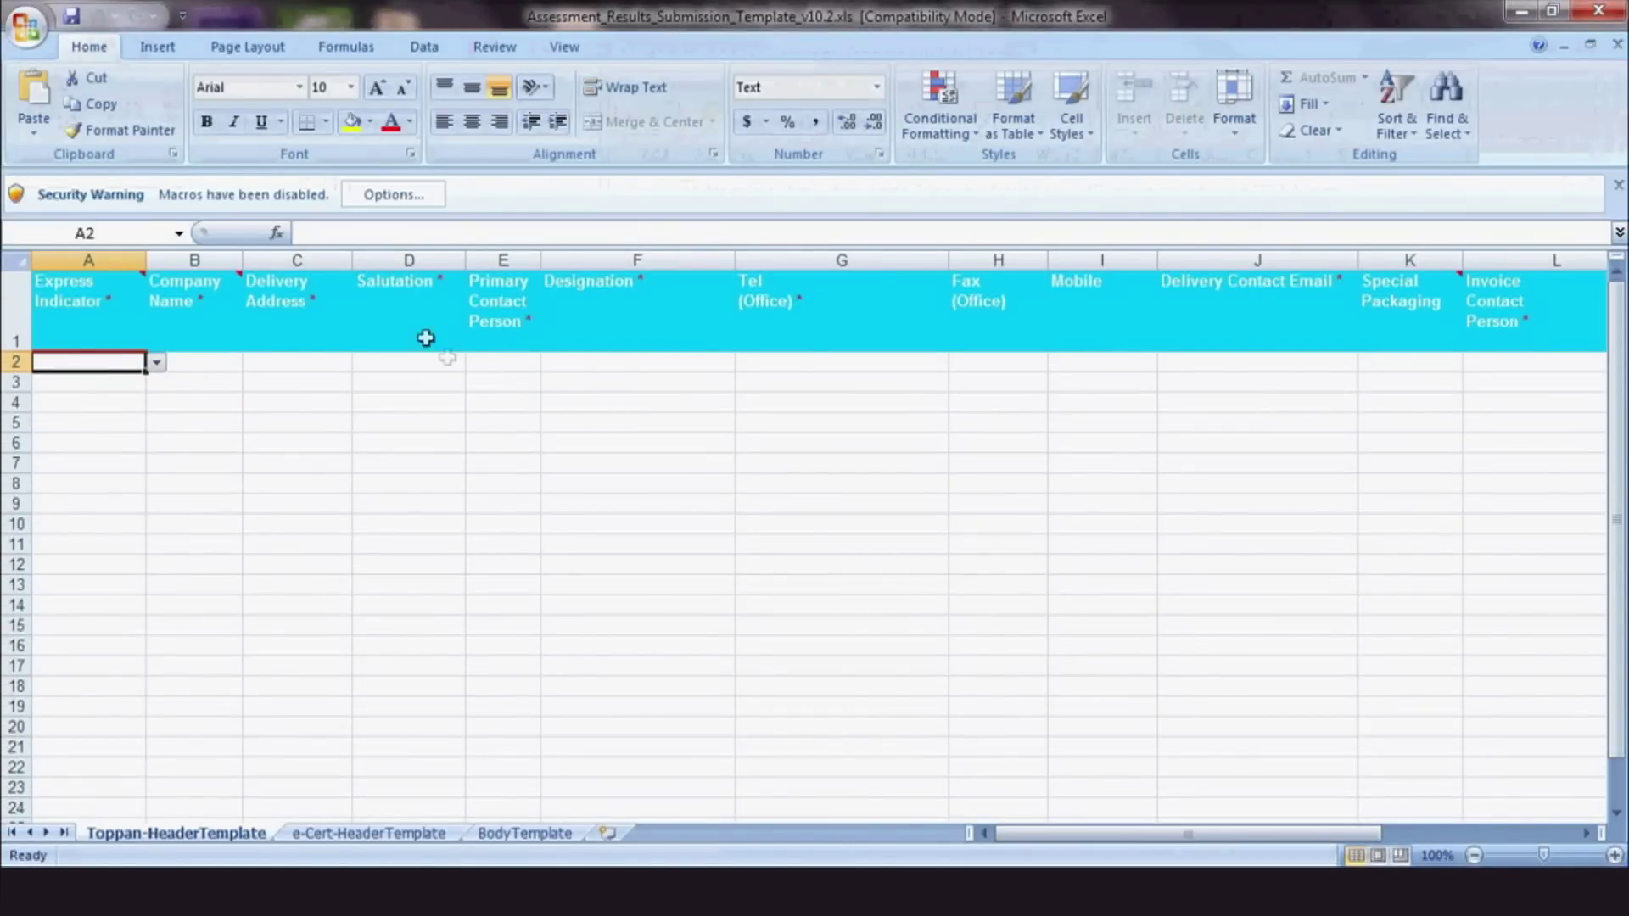
left_click(378, 200)
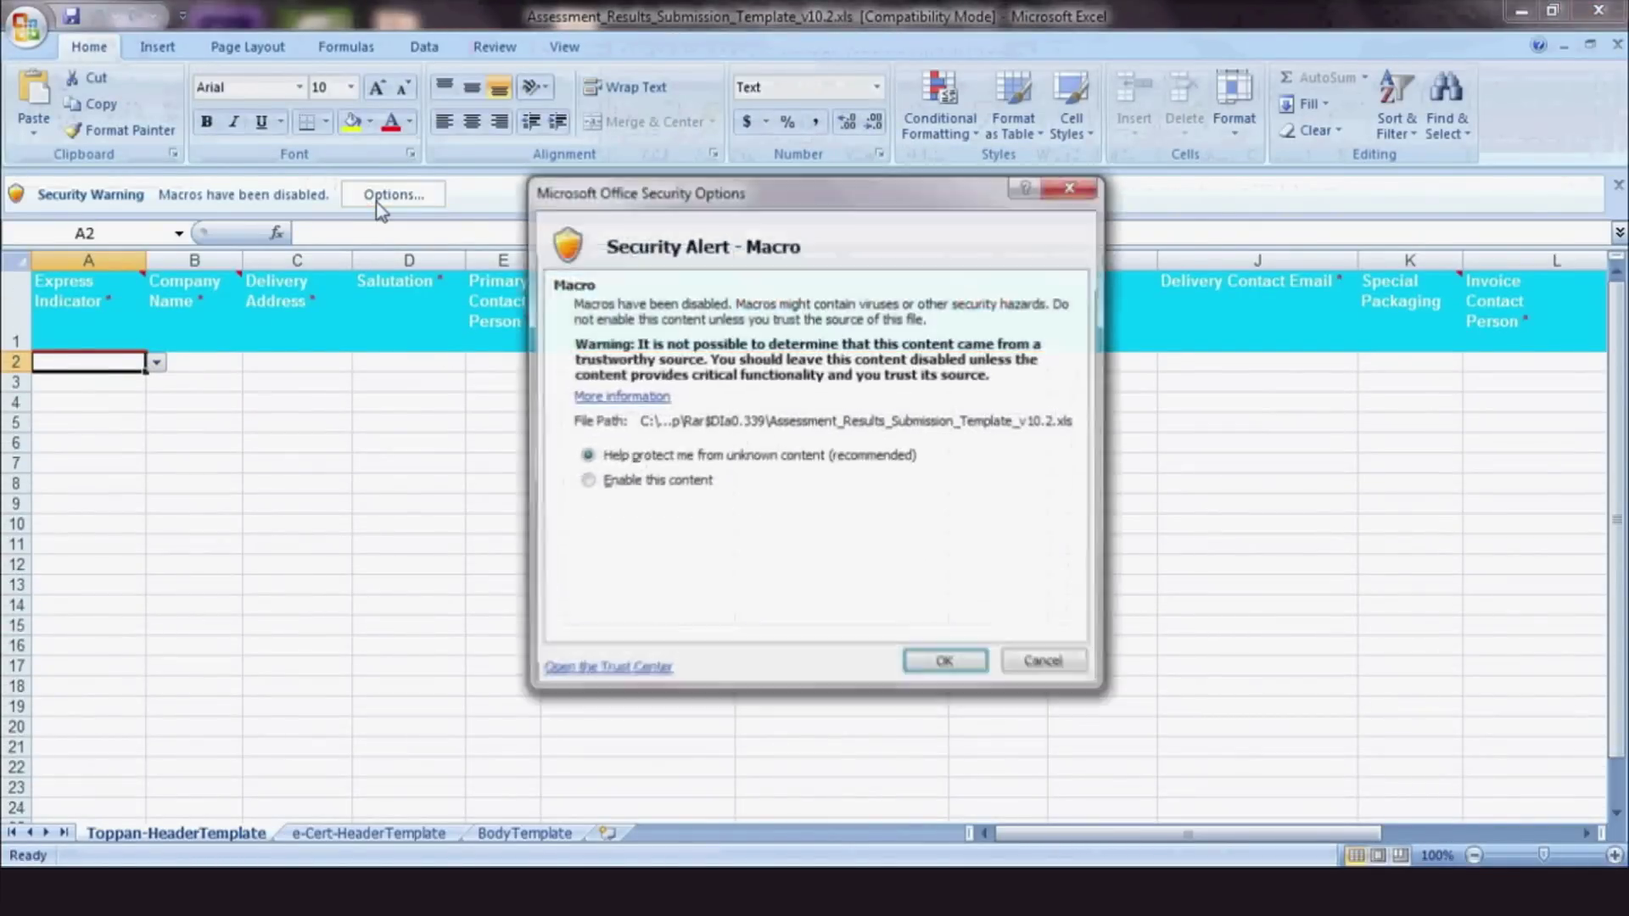
left_click(623, 485)
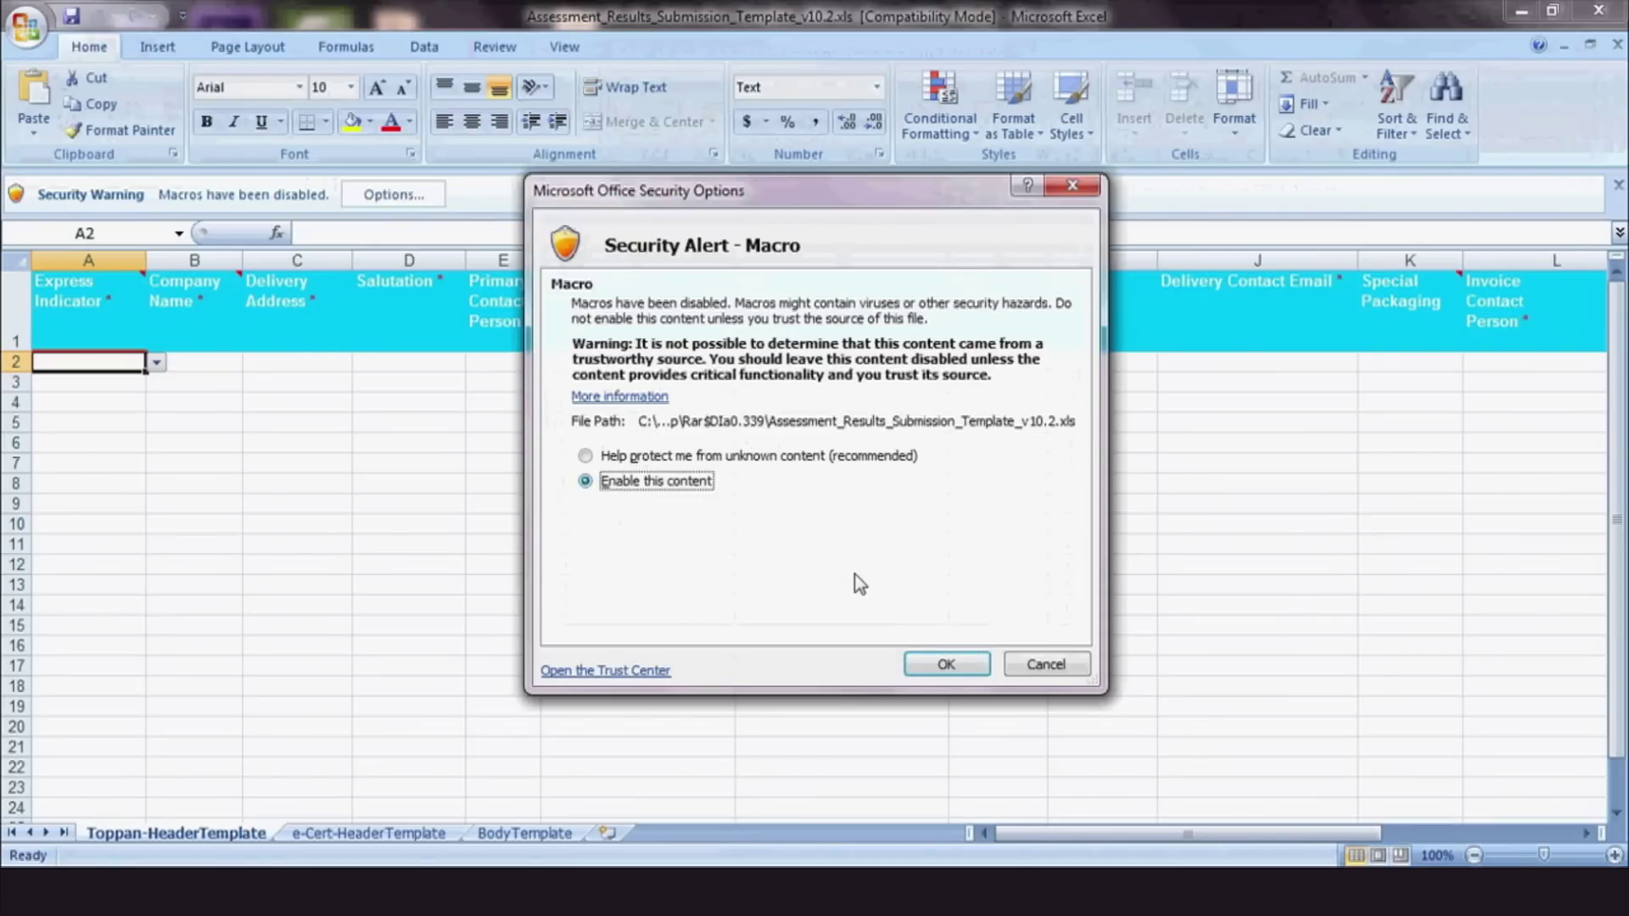
left_click(940, 664)
left_click(524, 834)
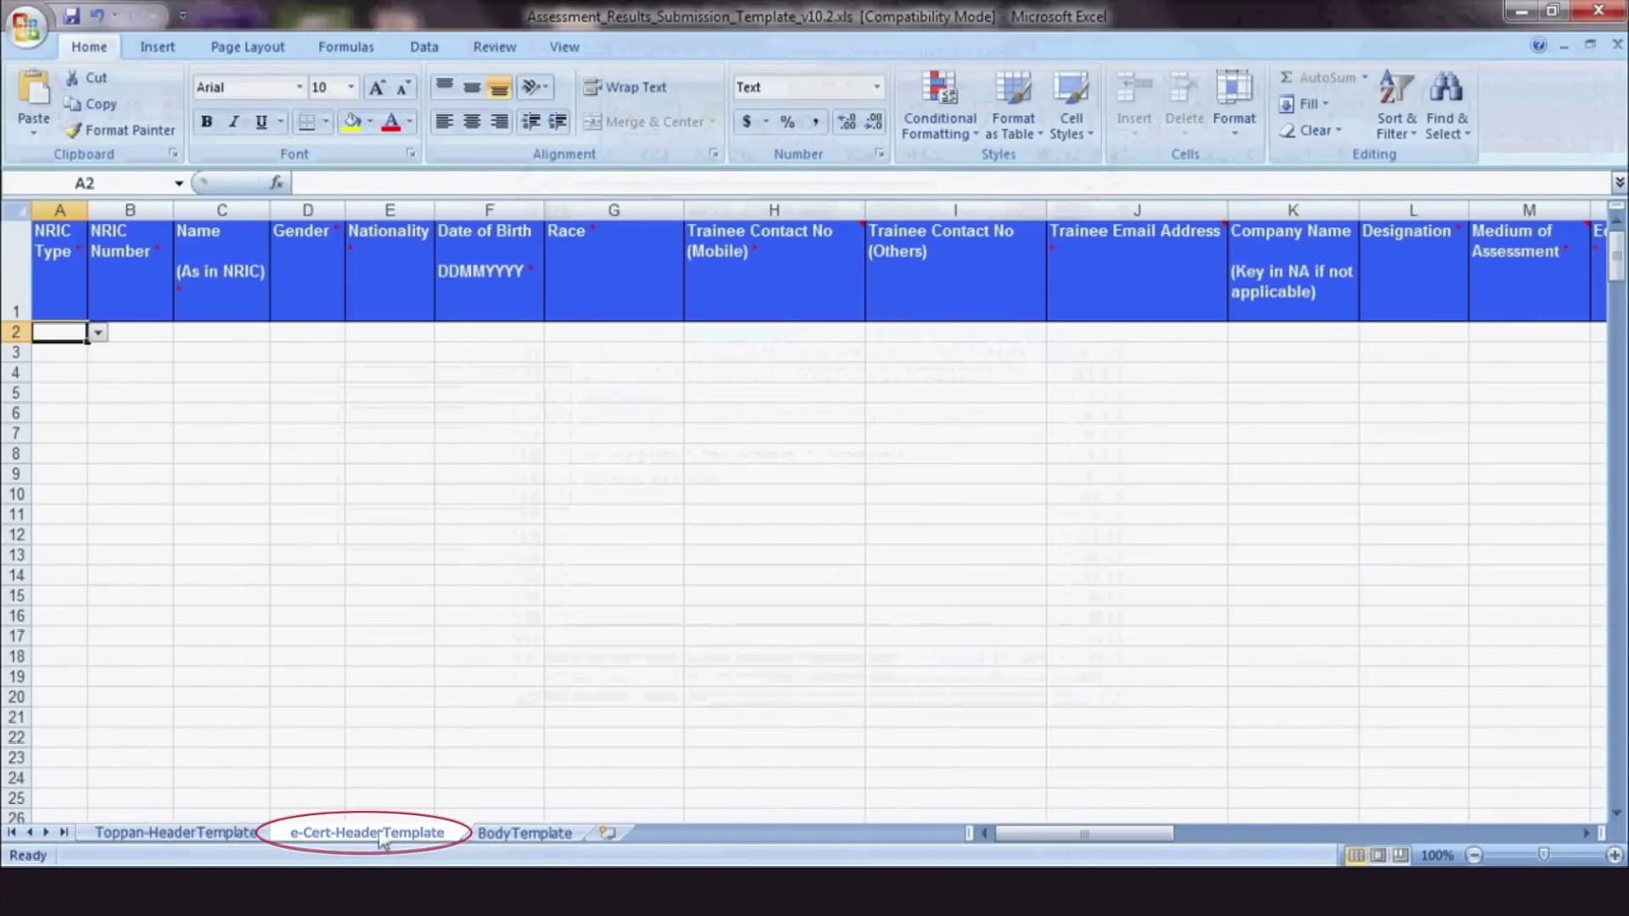
In row 2, set NRIC Type to NRIC, enter the trainee's NRIC number and name, and choose Male
left_click(98, 332)
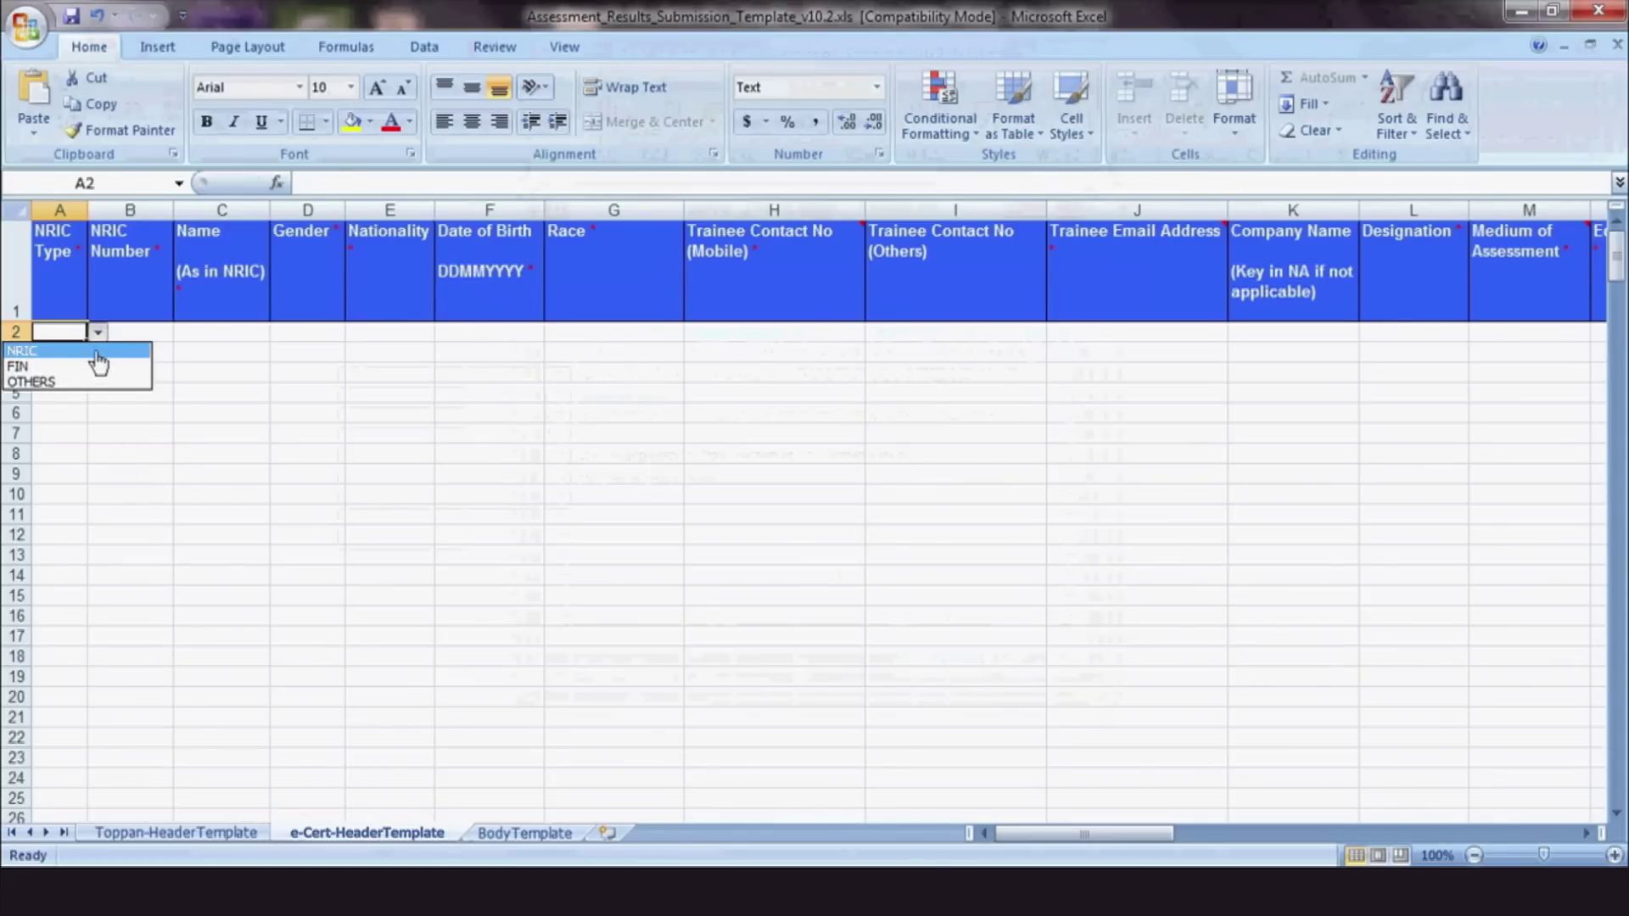
left_click(98, 354)
key("Tab")
type("98765")
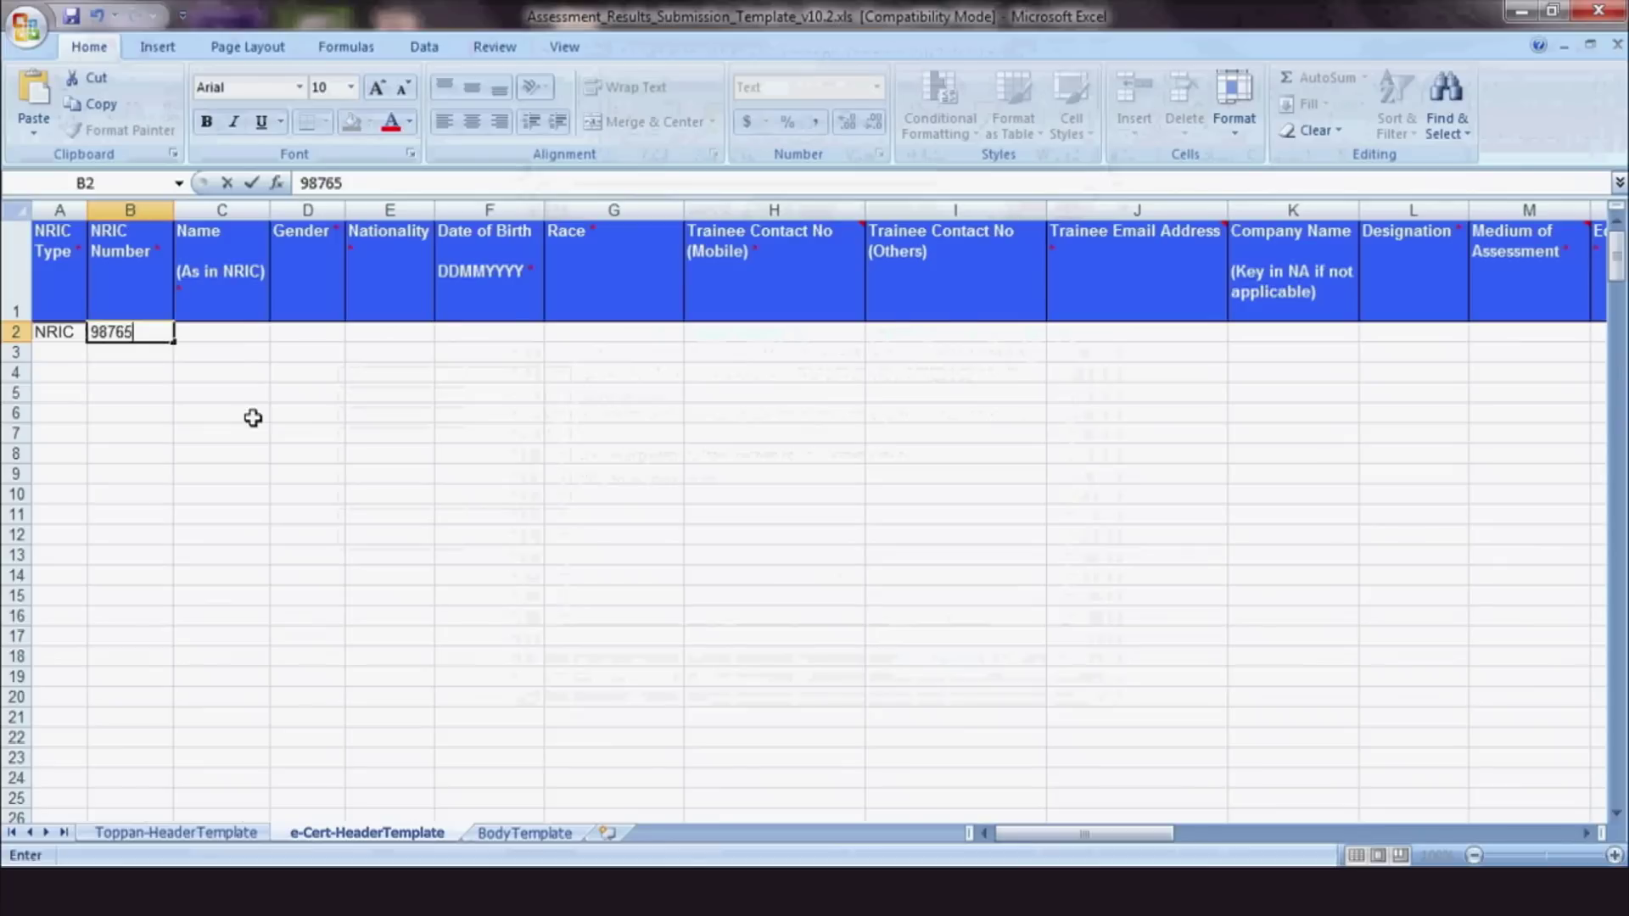
left_click(235, 331)
type("WDA")
left_click(299, 335)
left_click(355, 333)
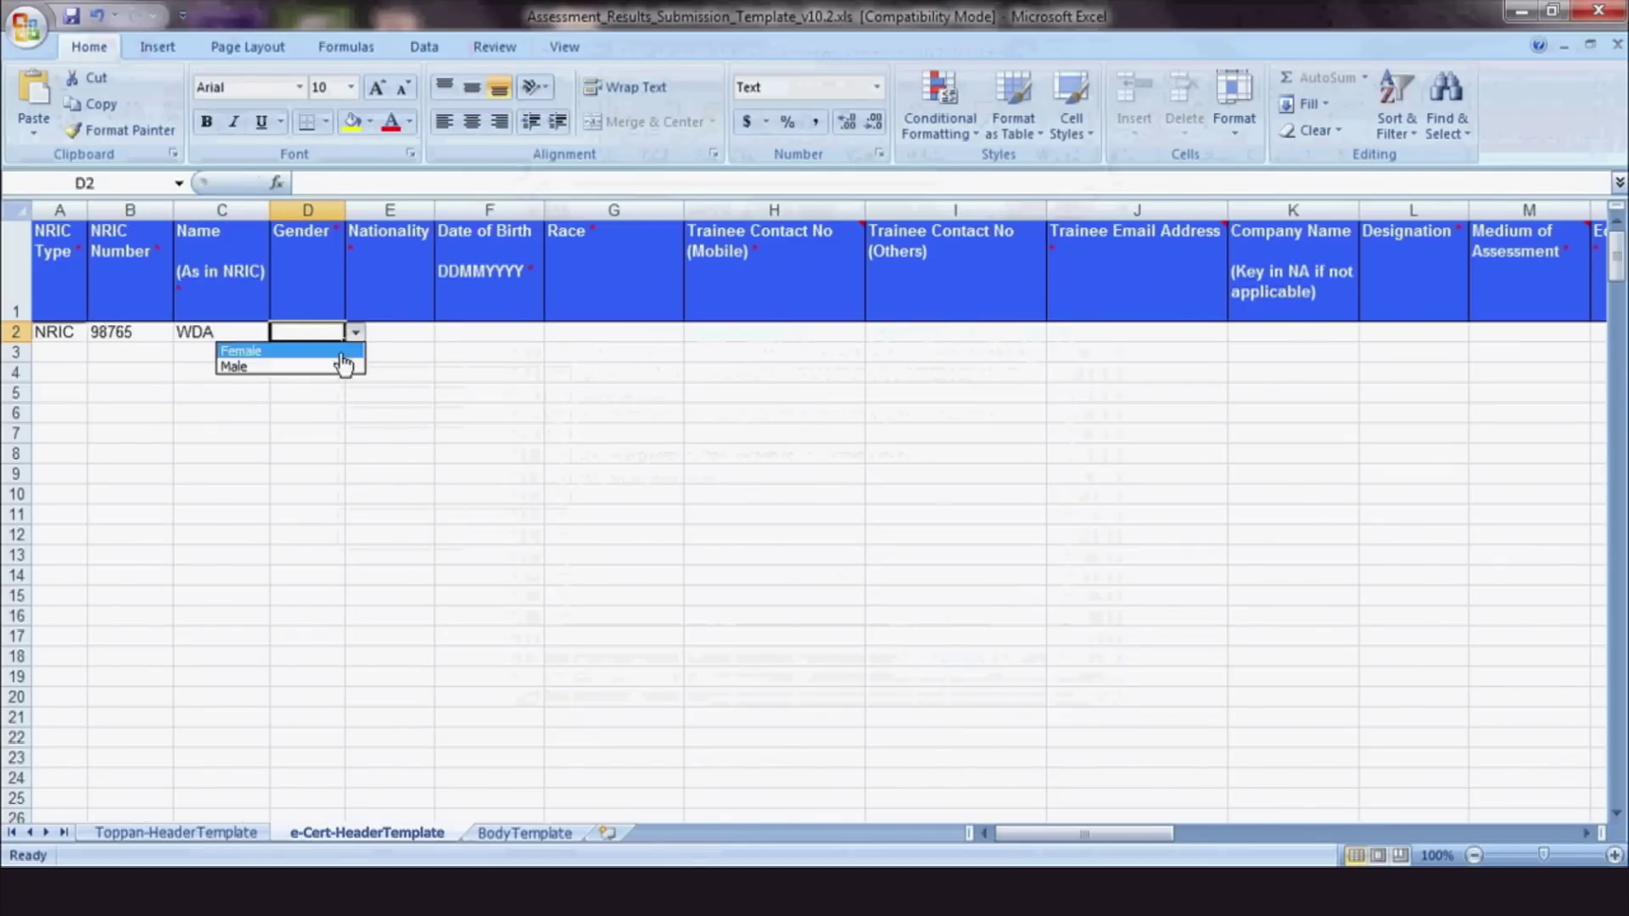
left_click(344, 365)
Set nationality SINGAPORE CITIZEN, birth date 01011990 and race MALAY, and enter the trainee's mobile number
left_click(407, 335)
left_click(444, 332)
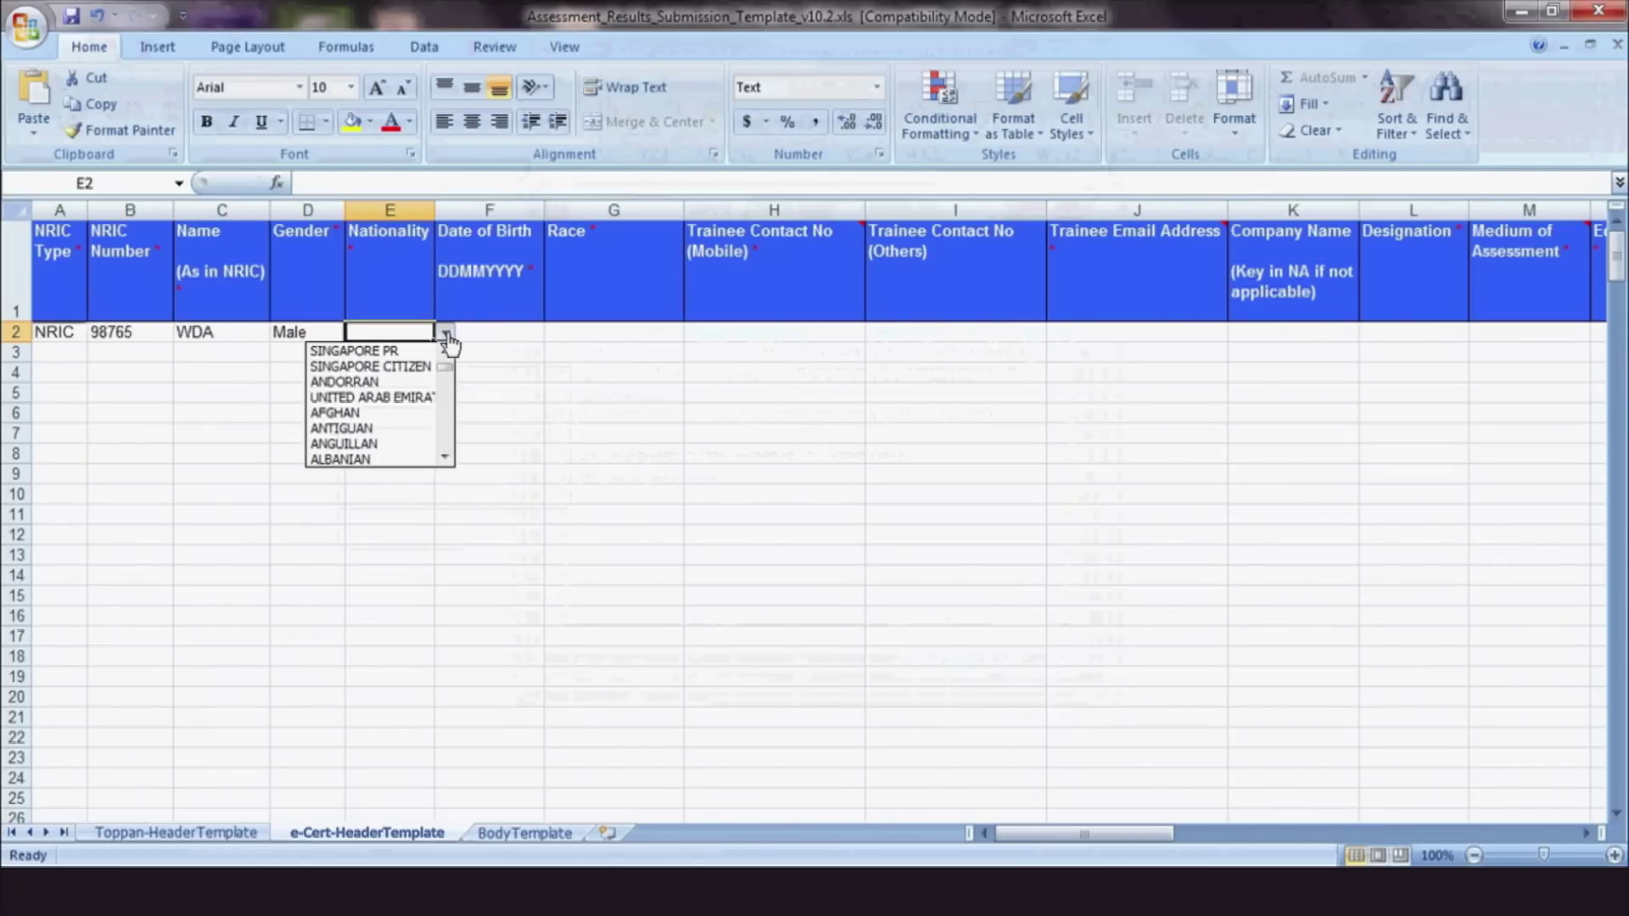
left_click(410, 369)
key("Tab")
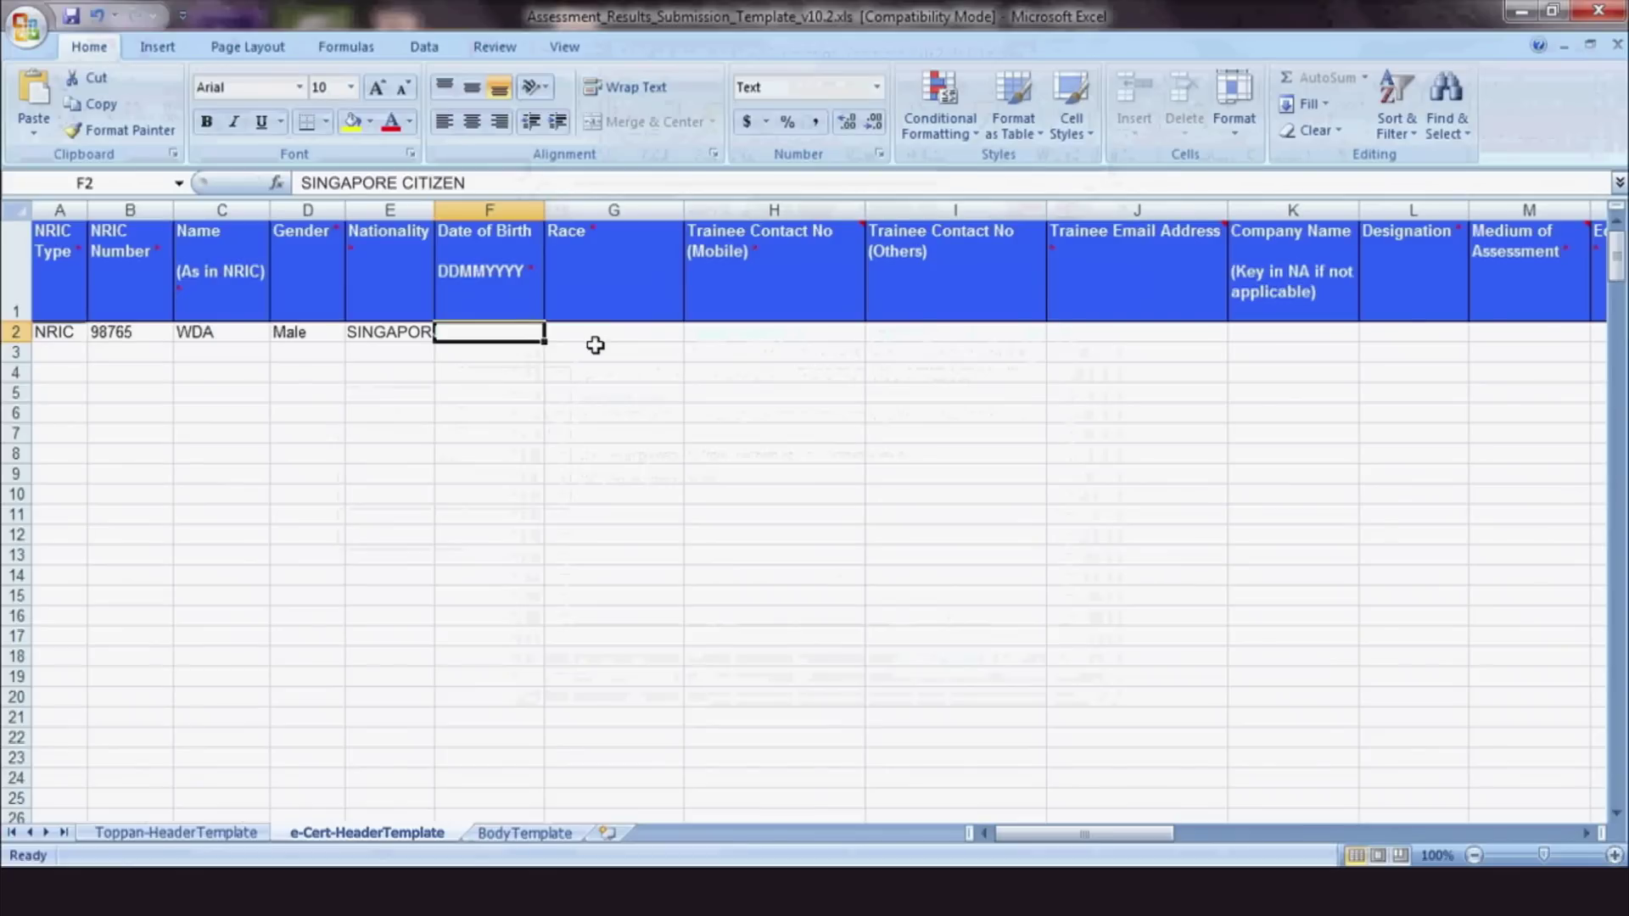
type("0101")
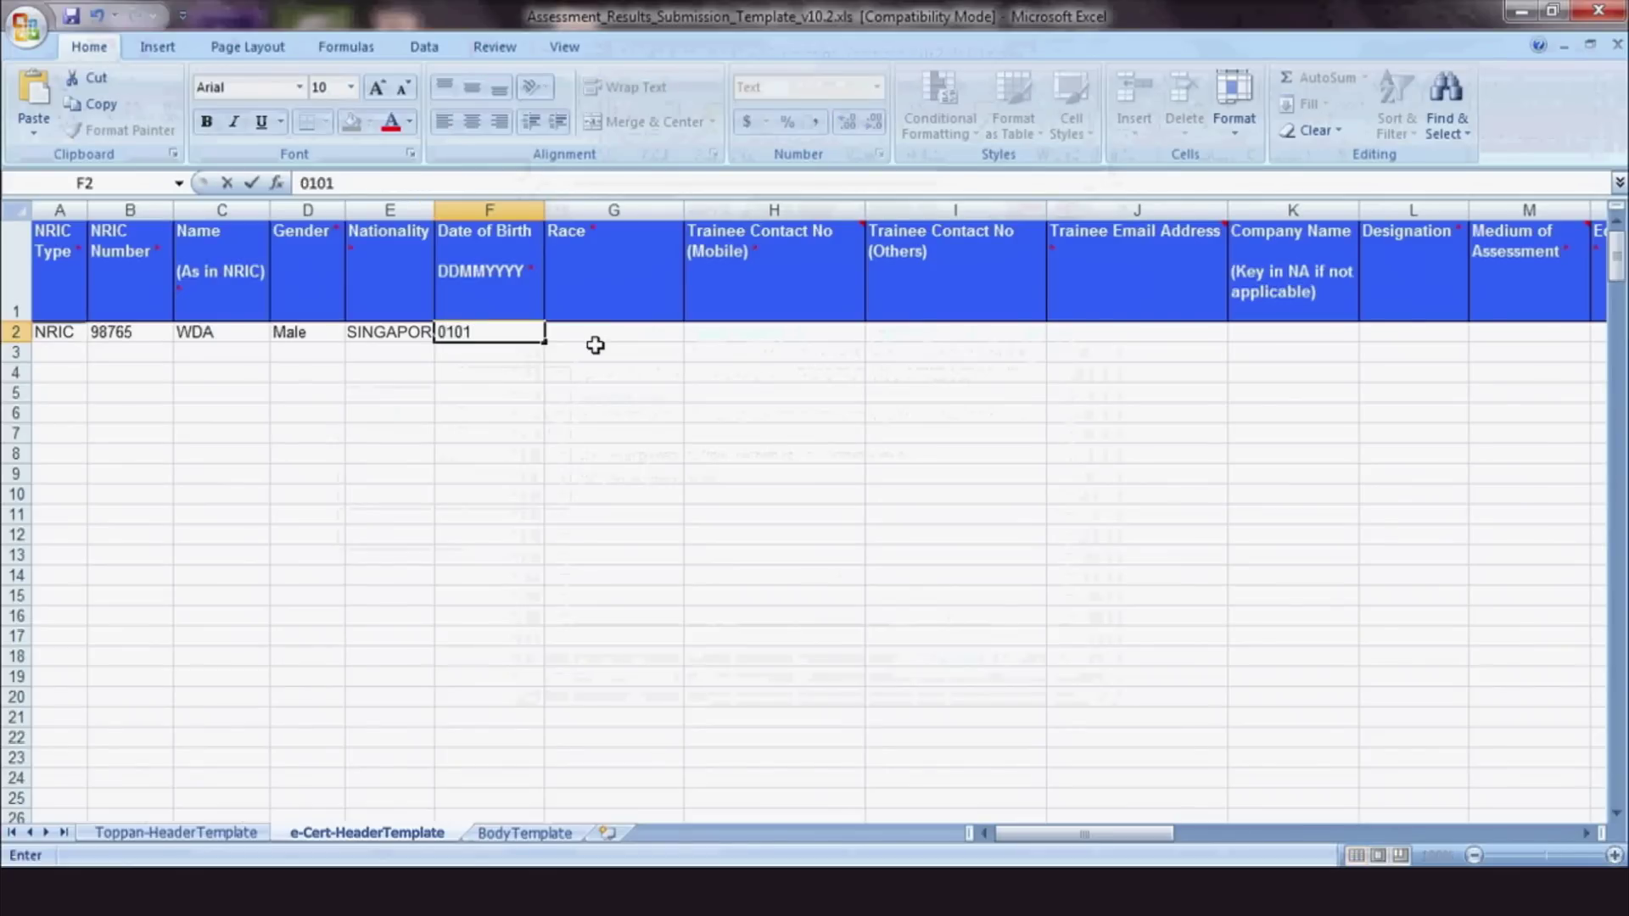
type("1990")
left_click(606, 333)
left_click(696, 336)
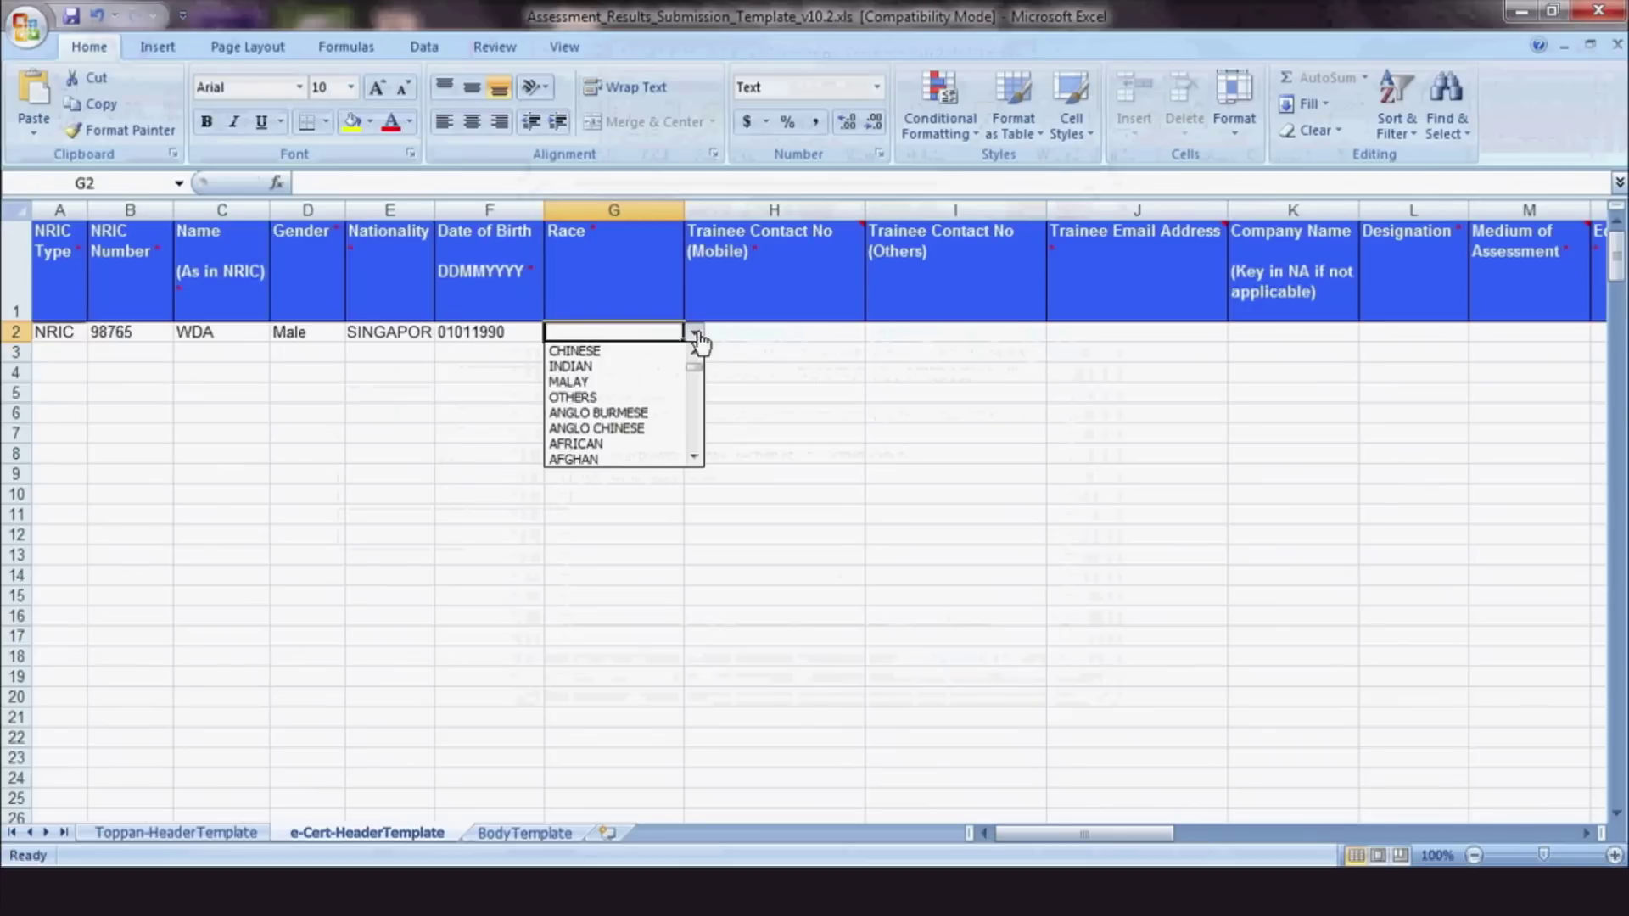
left_click(676, 382)
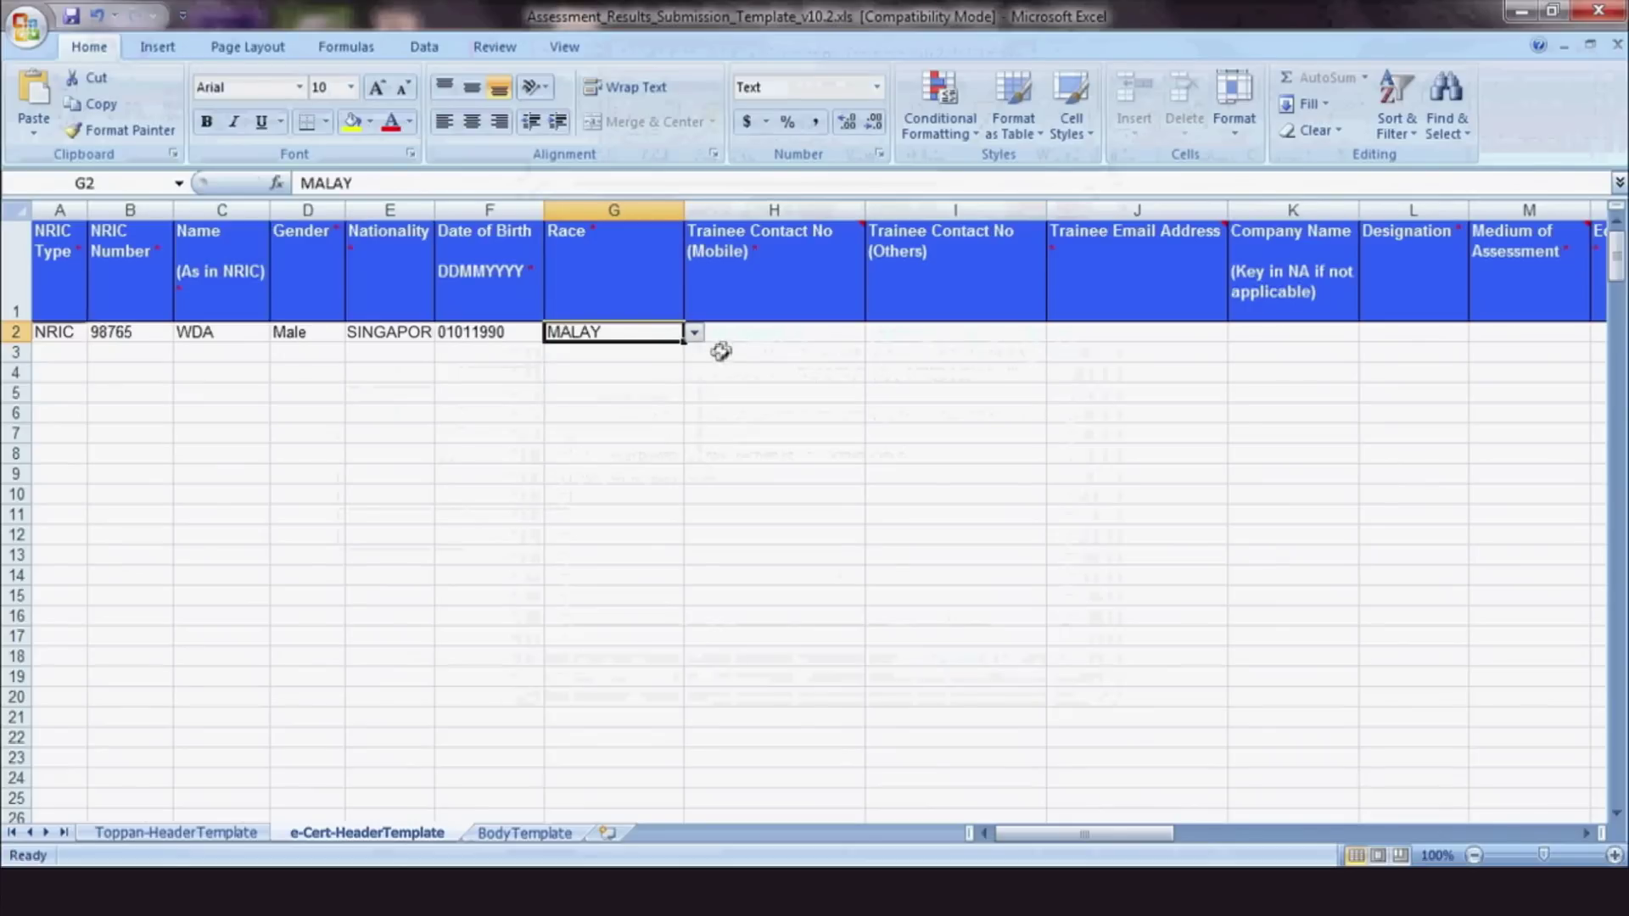
left_click(744, 333)
mouse_move(815, 289)
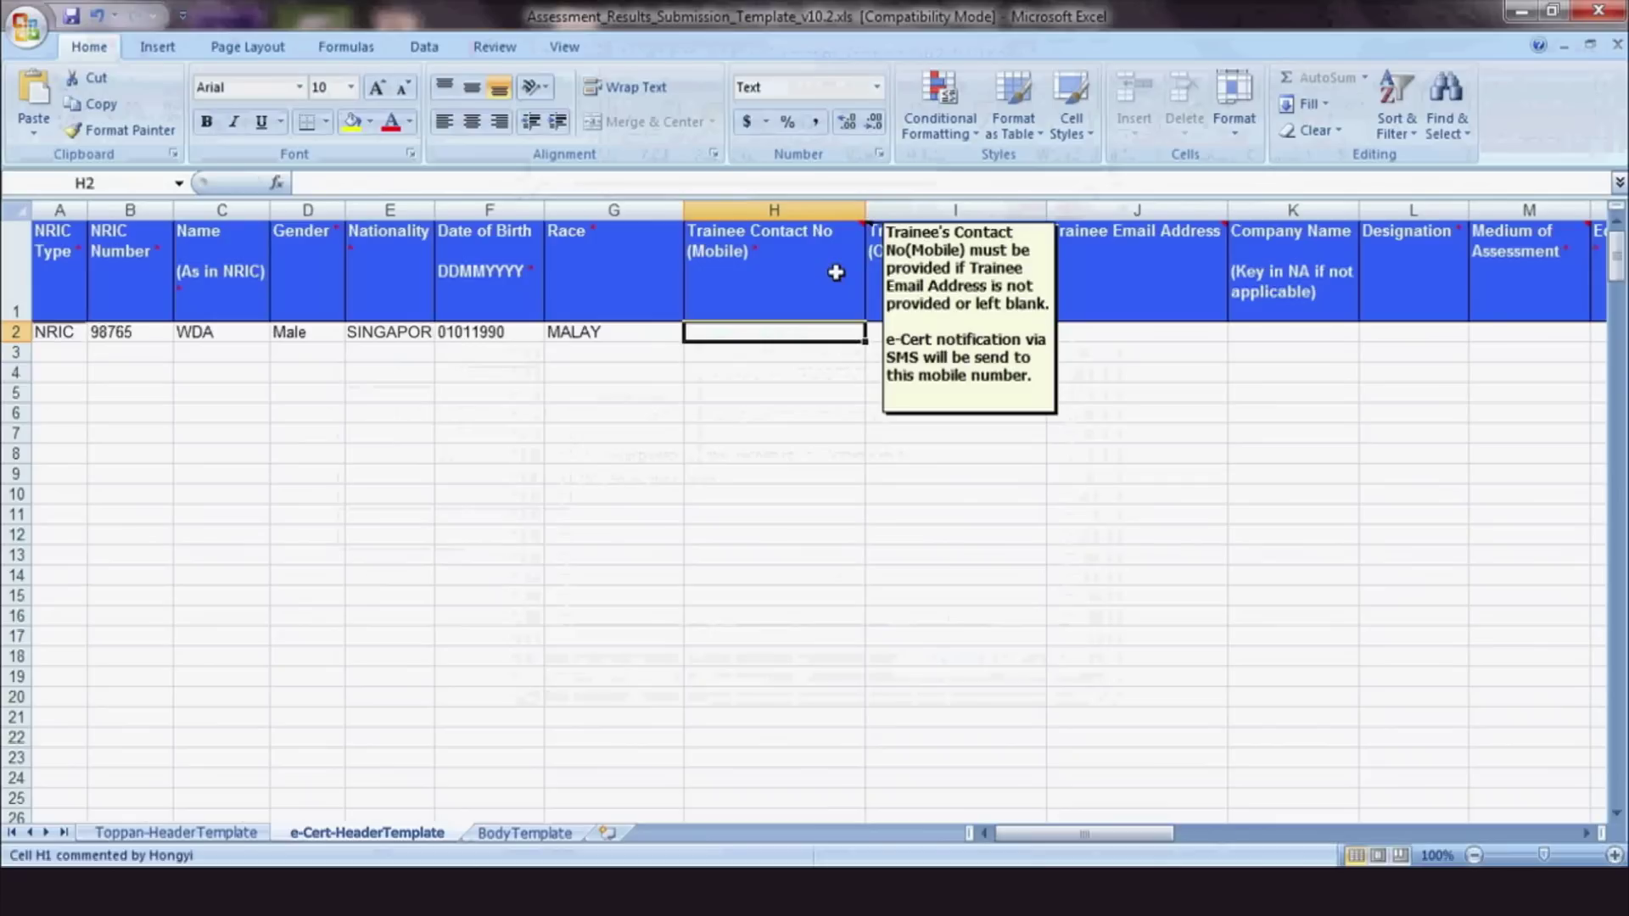
type("9876")
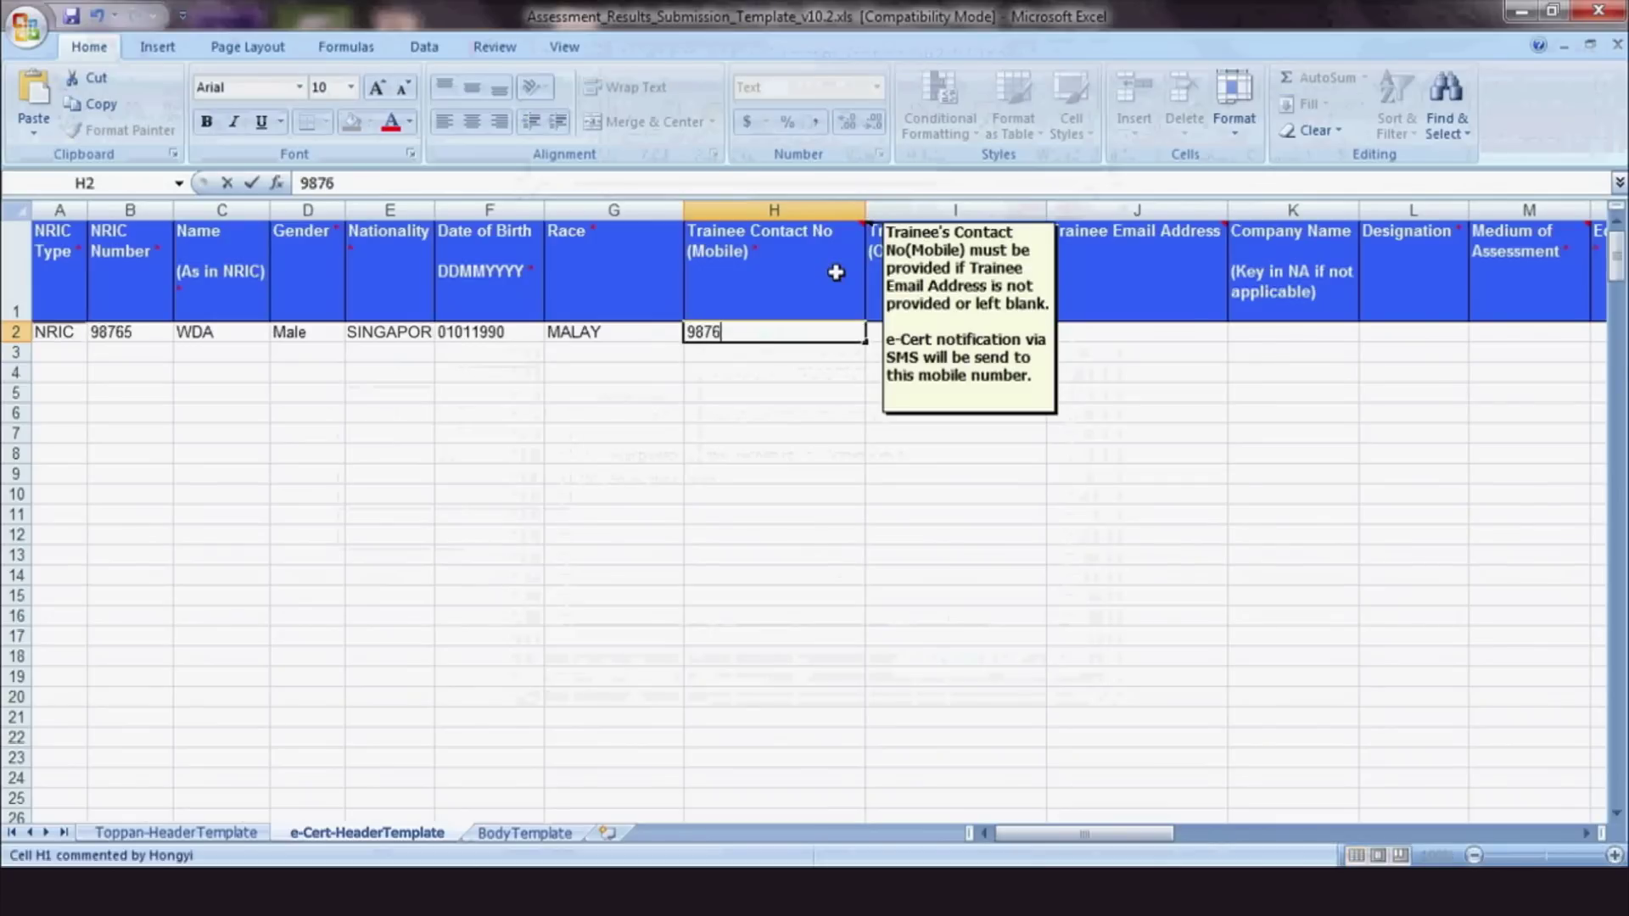
type("5432")
Set row 2's Designation to Professionals and Medium of Assessment to English
left_click(1277, 338)
key("Right")
left_click(1481, 332)
left_click(1452, 362)
left_click(1524, 338)
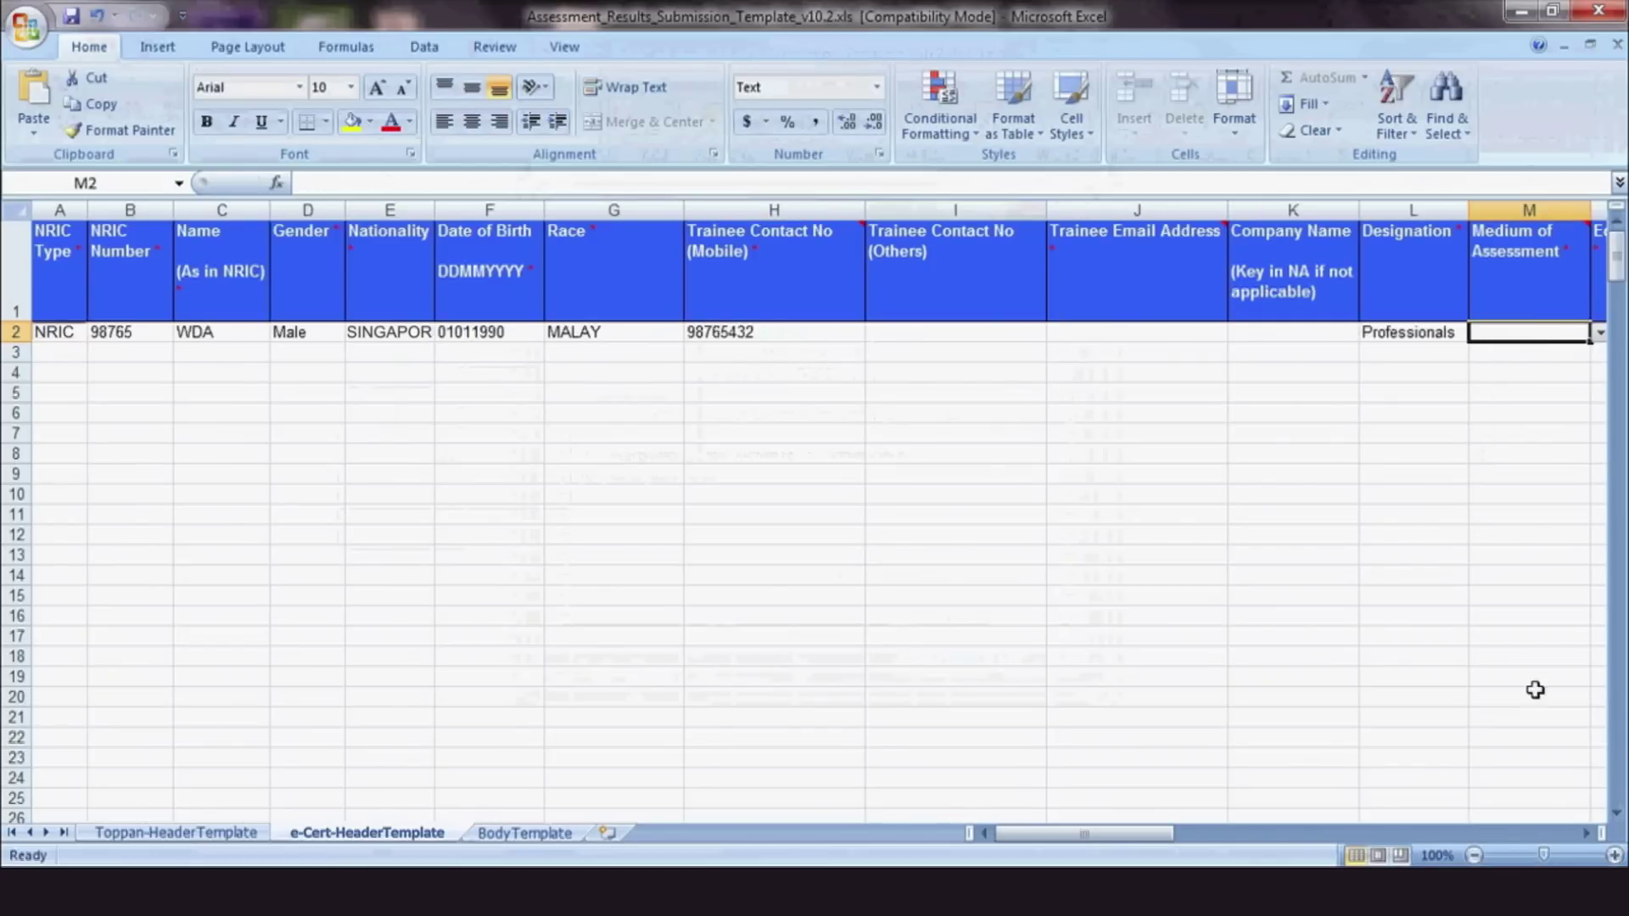
left_click(1585, 833)
left_click(273, 332)
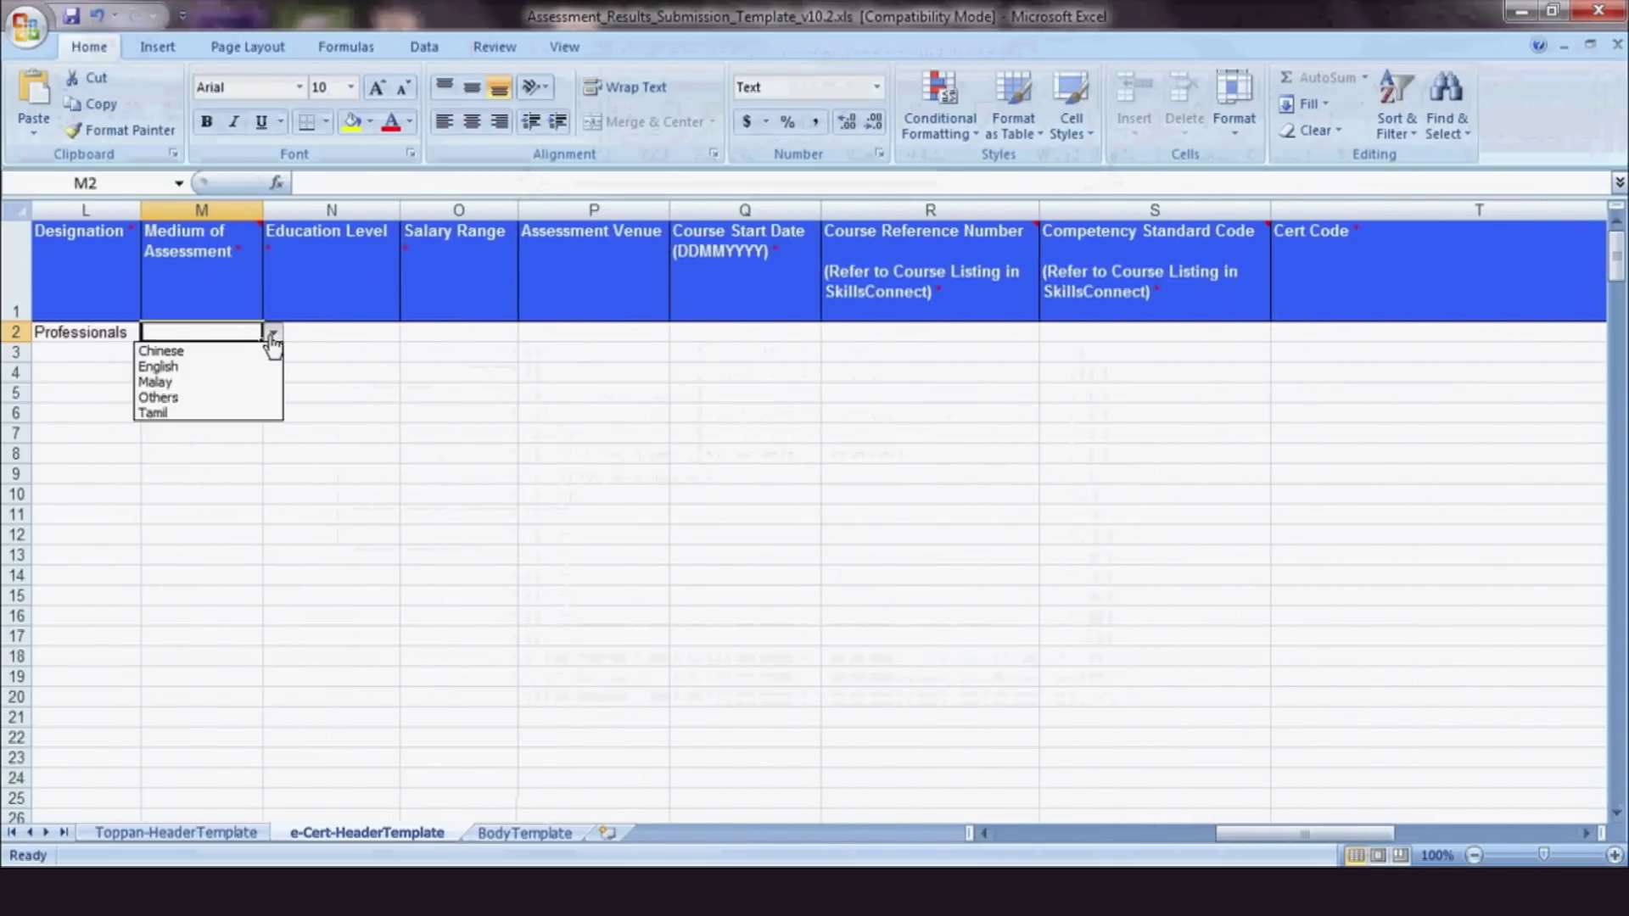
left_click(262, 367)
Set Education Level to NITEC/Post Nitec and Salary Range to $1,500 - $1,999
key("Right")
left_click(411, 333)
left_click(339, 456)
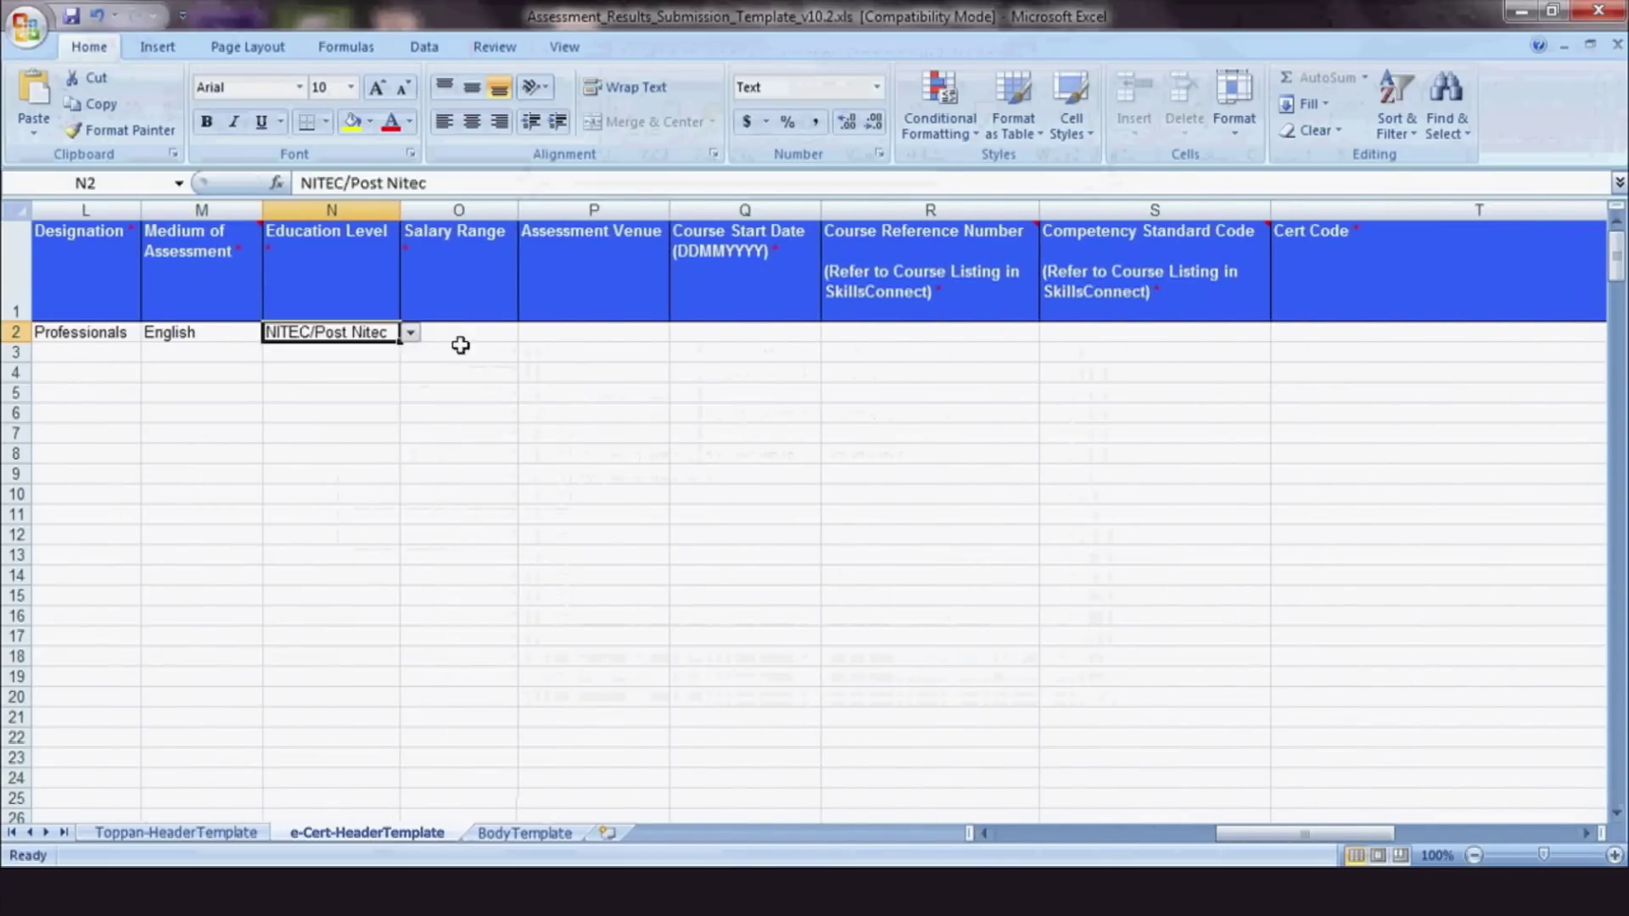
key("Right")
left_click(527, 333)
left_click(501, 404)
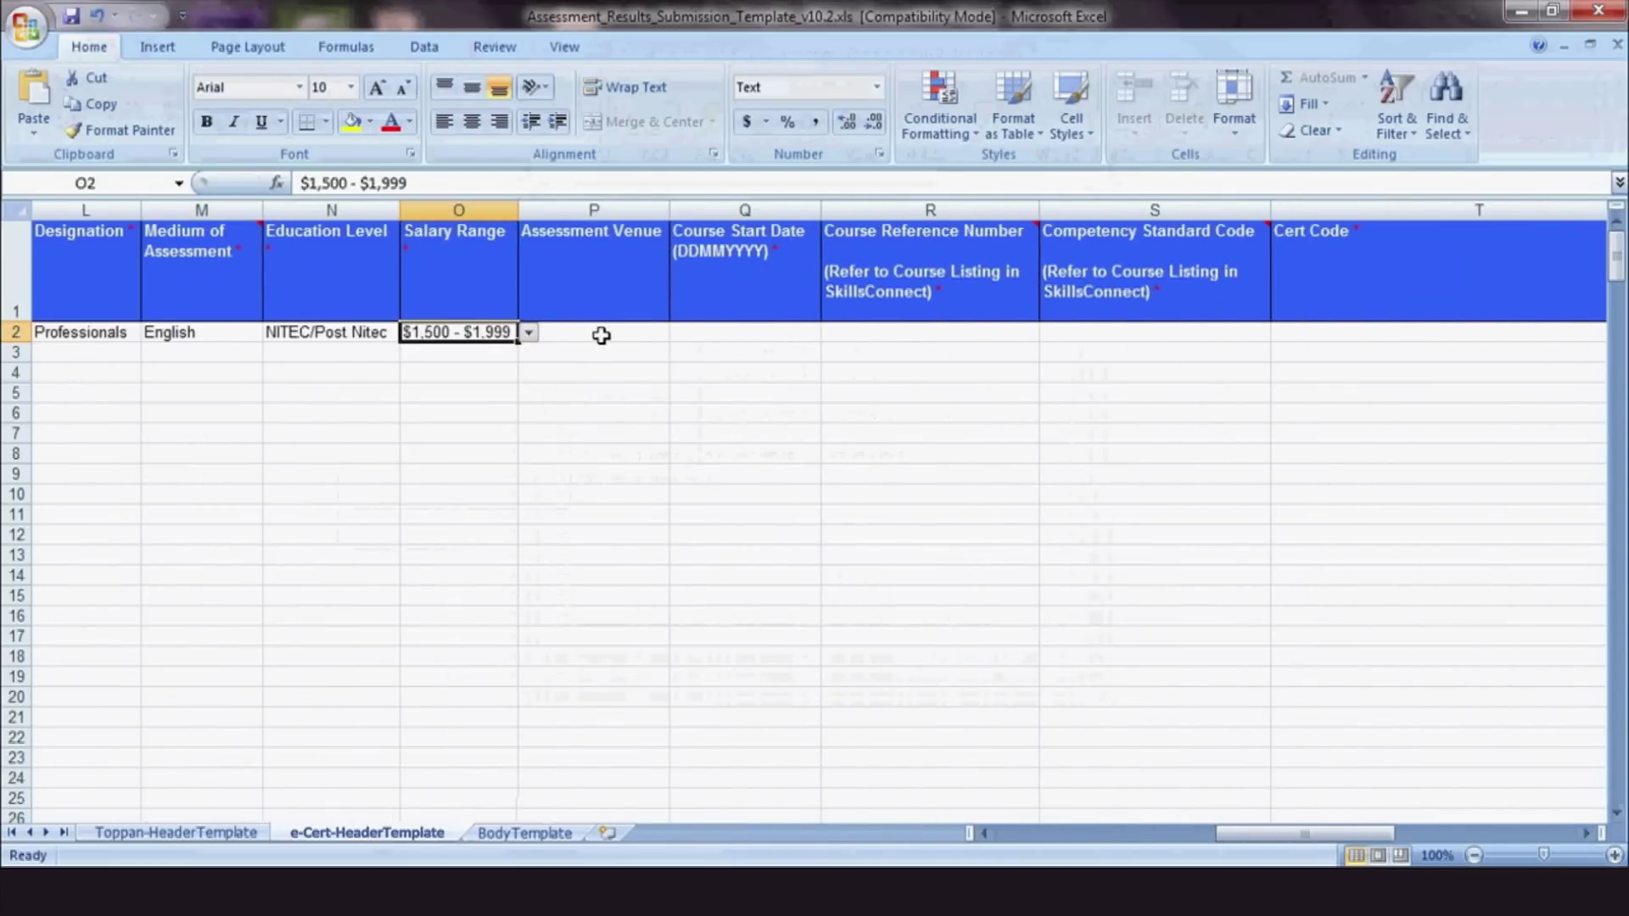
Enter 01082014 as the Course Start Date in Q2
left_click(720, 335)
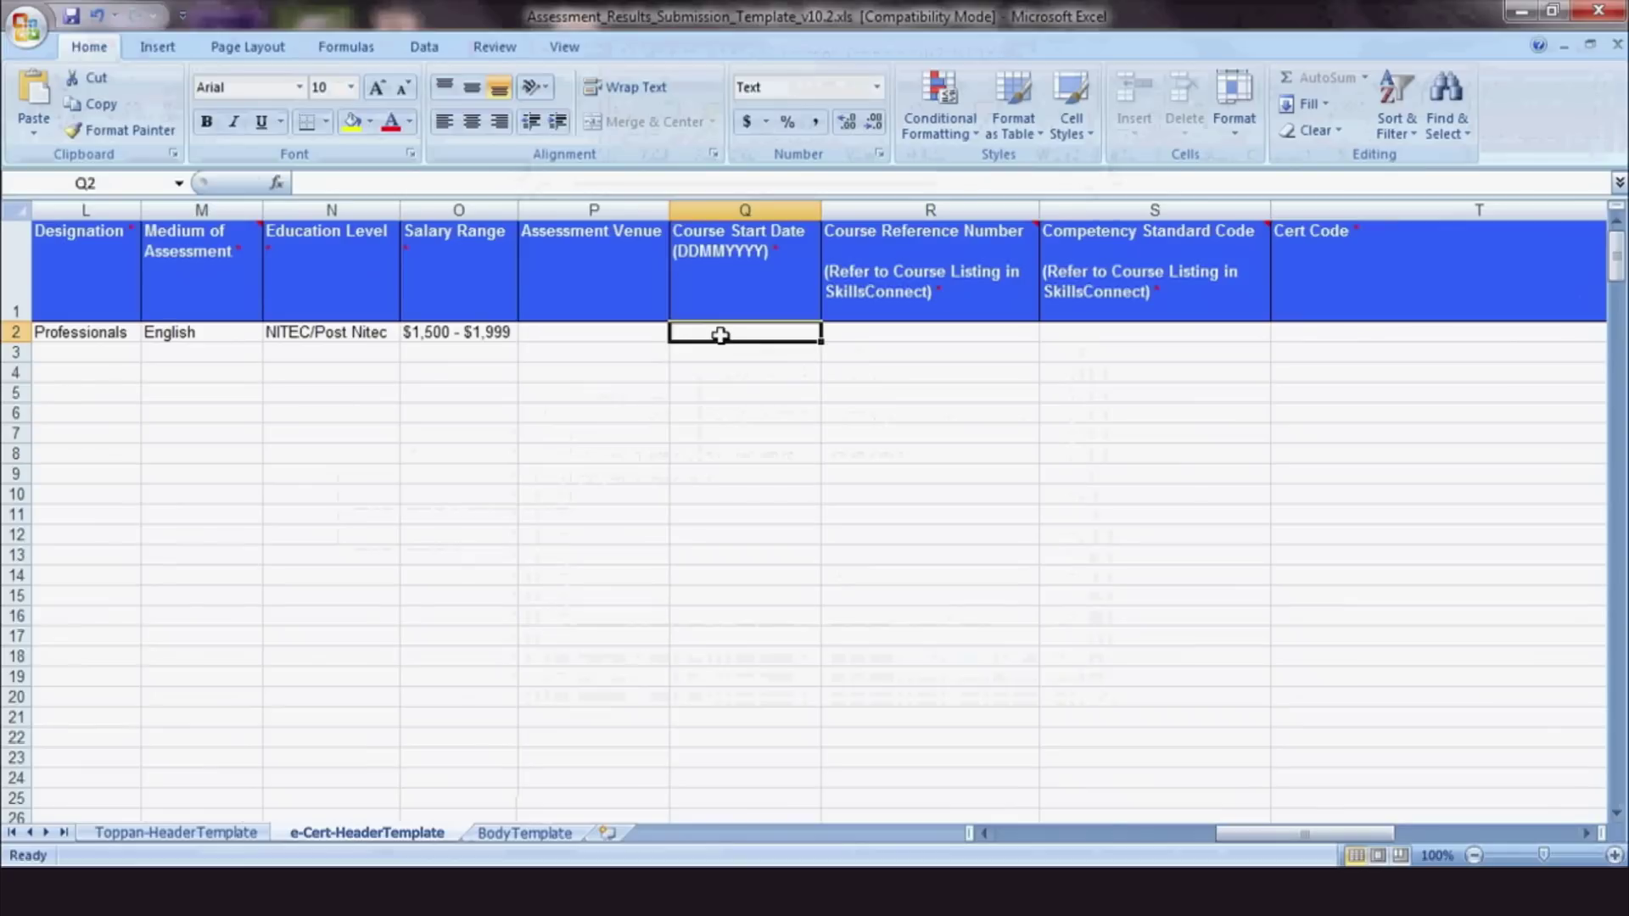
type("0101")
key("BackSpace")
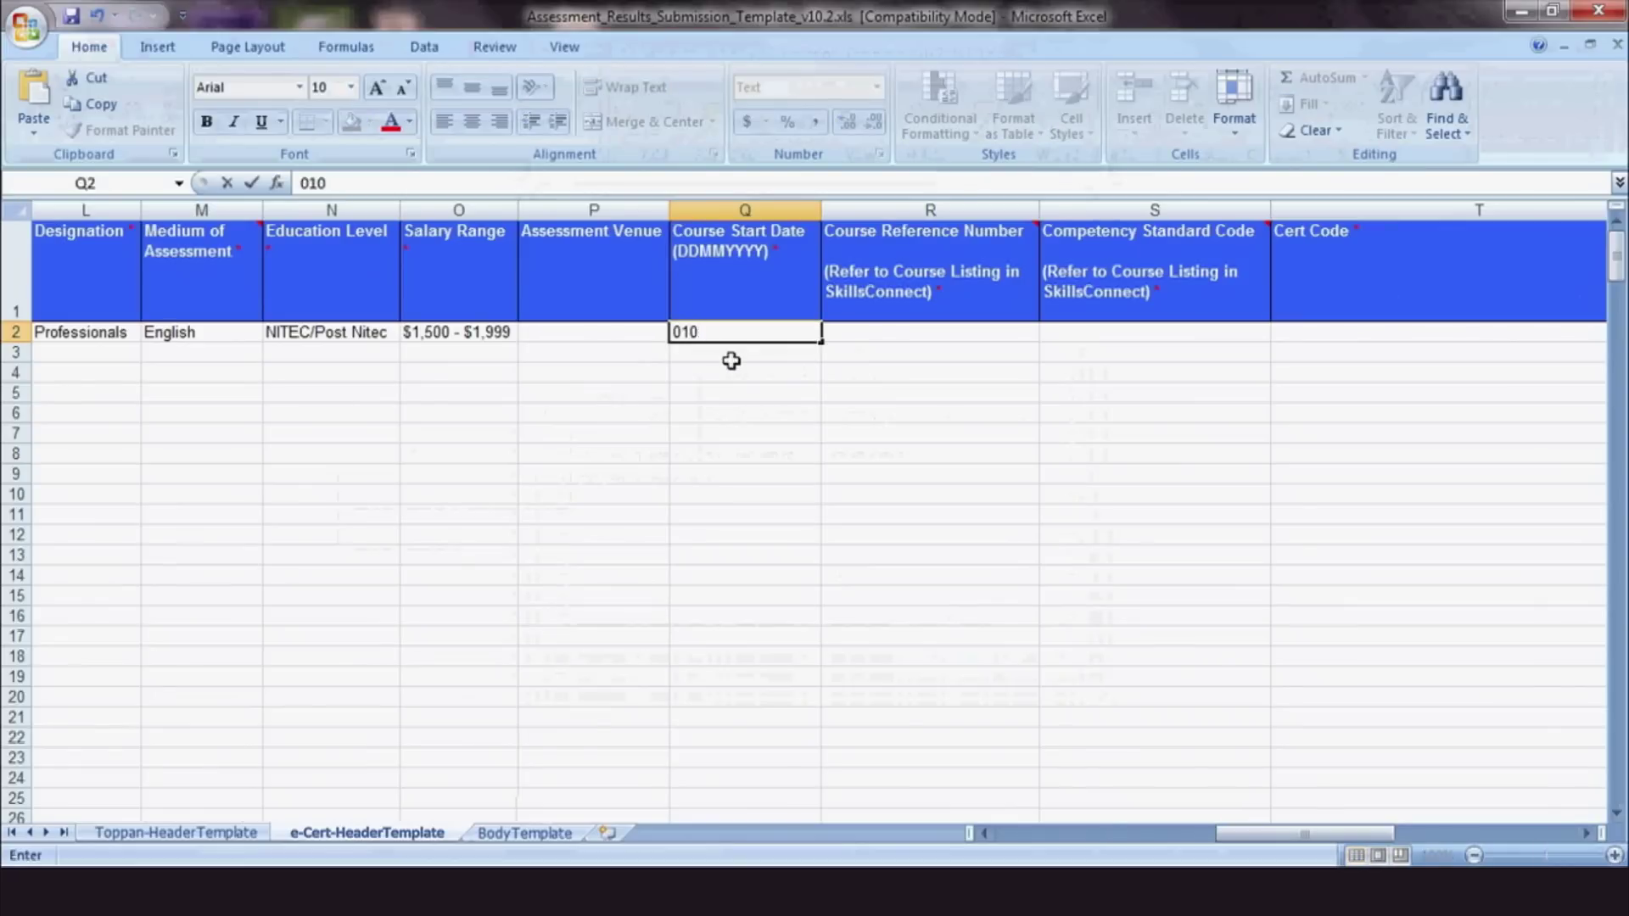
type("82014")
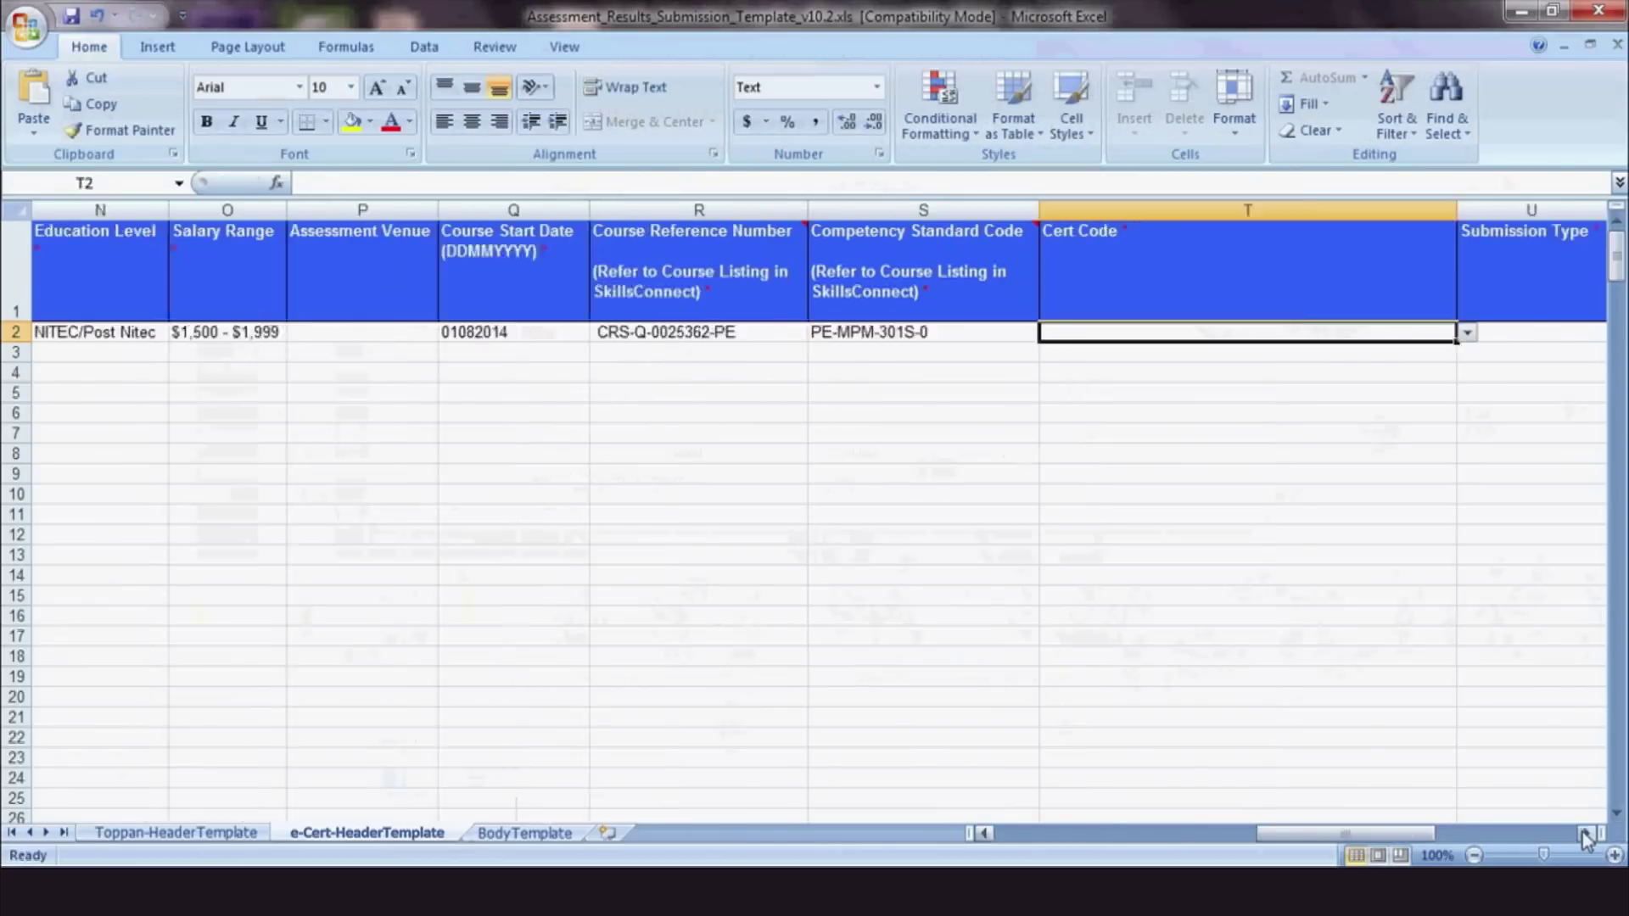
Set the row 2 Cert Code to Industry and Generic Skills SOAs
left_click(1585, 833)
left_click(691, 333)
left_click(673, 354)
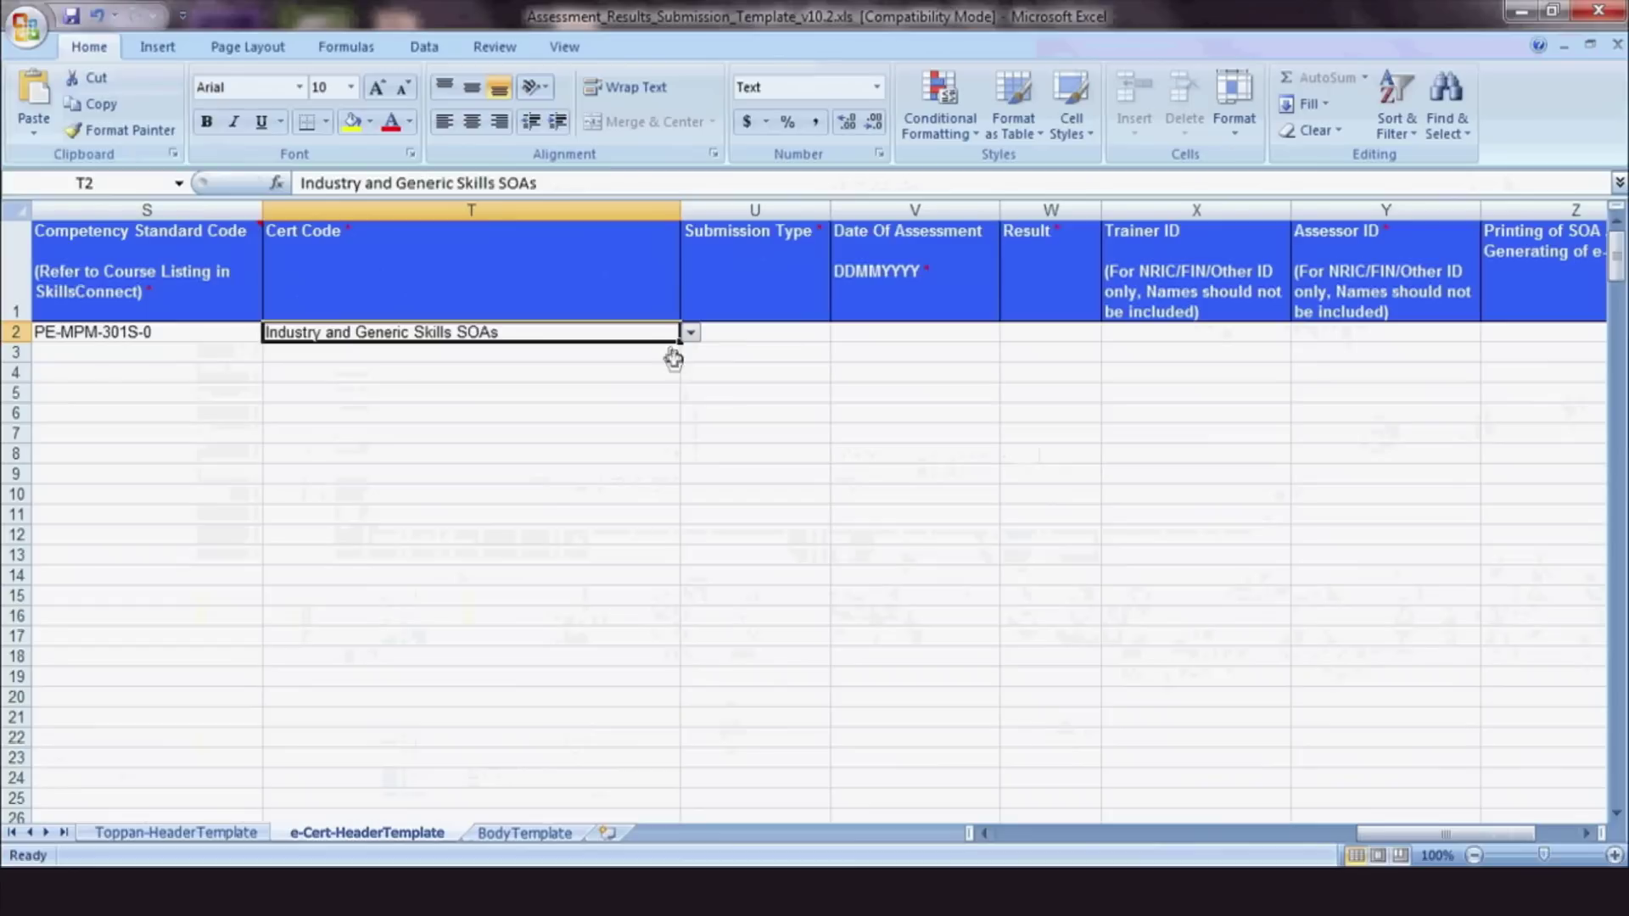
left_click(815, 333)
left_click(840, 333)
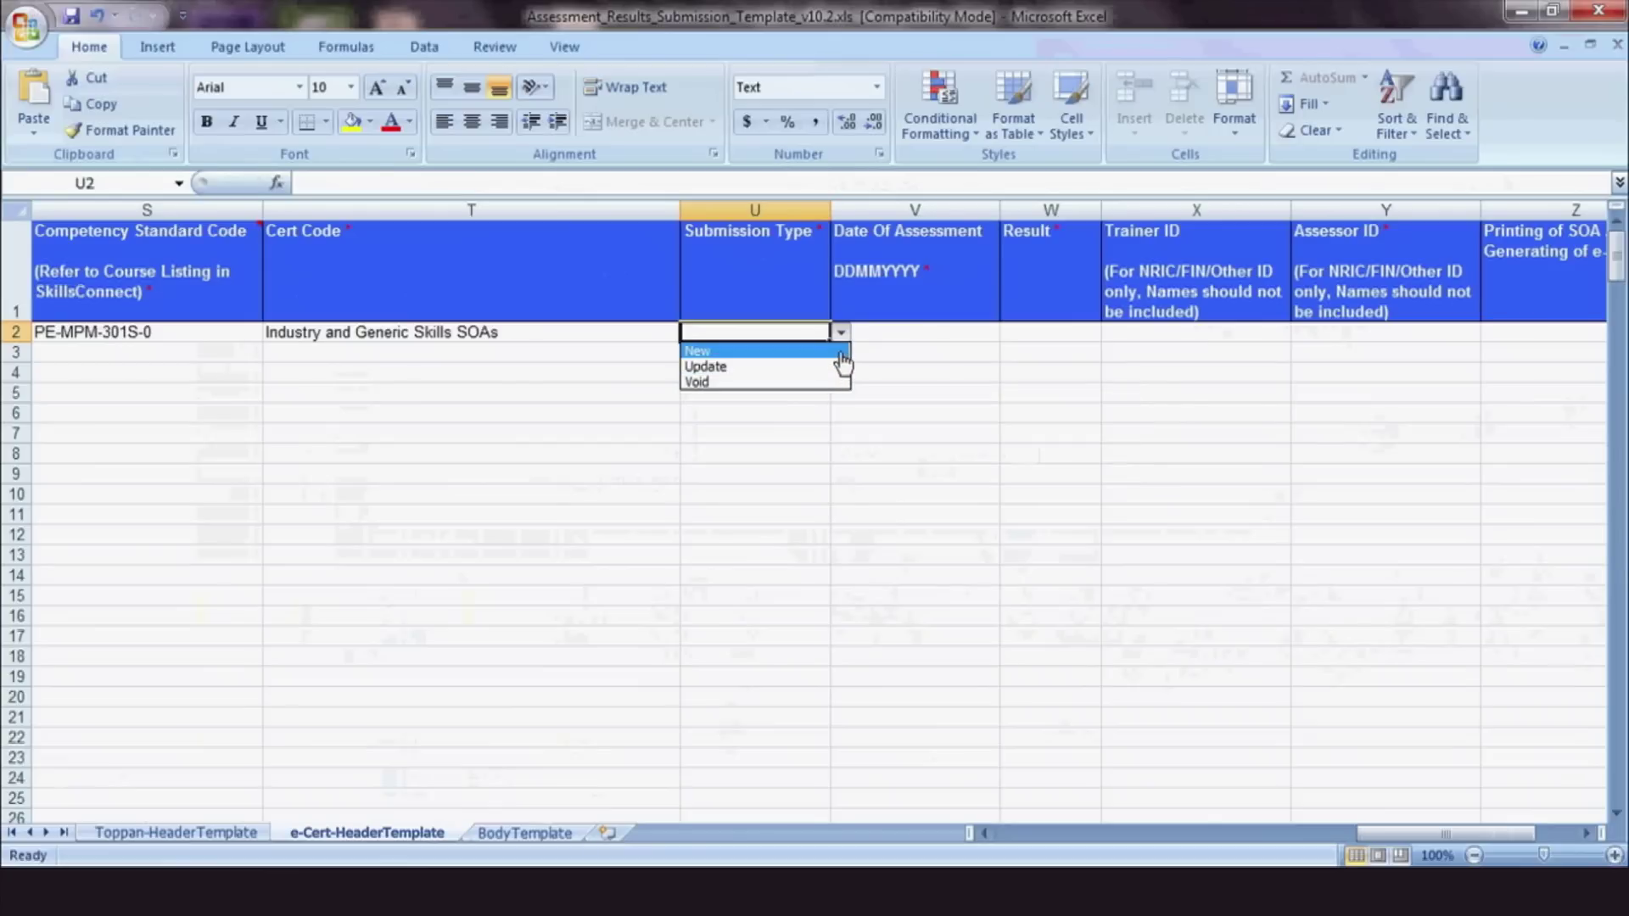
Make row 2 a New submission dated 12082014 with result Competent
left_click(698, 350)
left_click(898, 334)
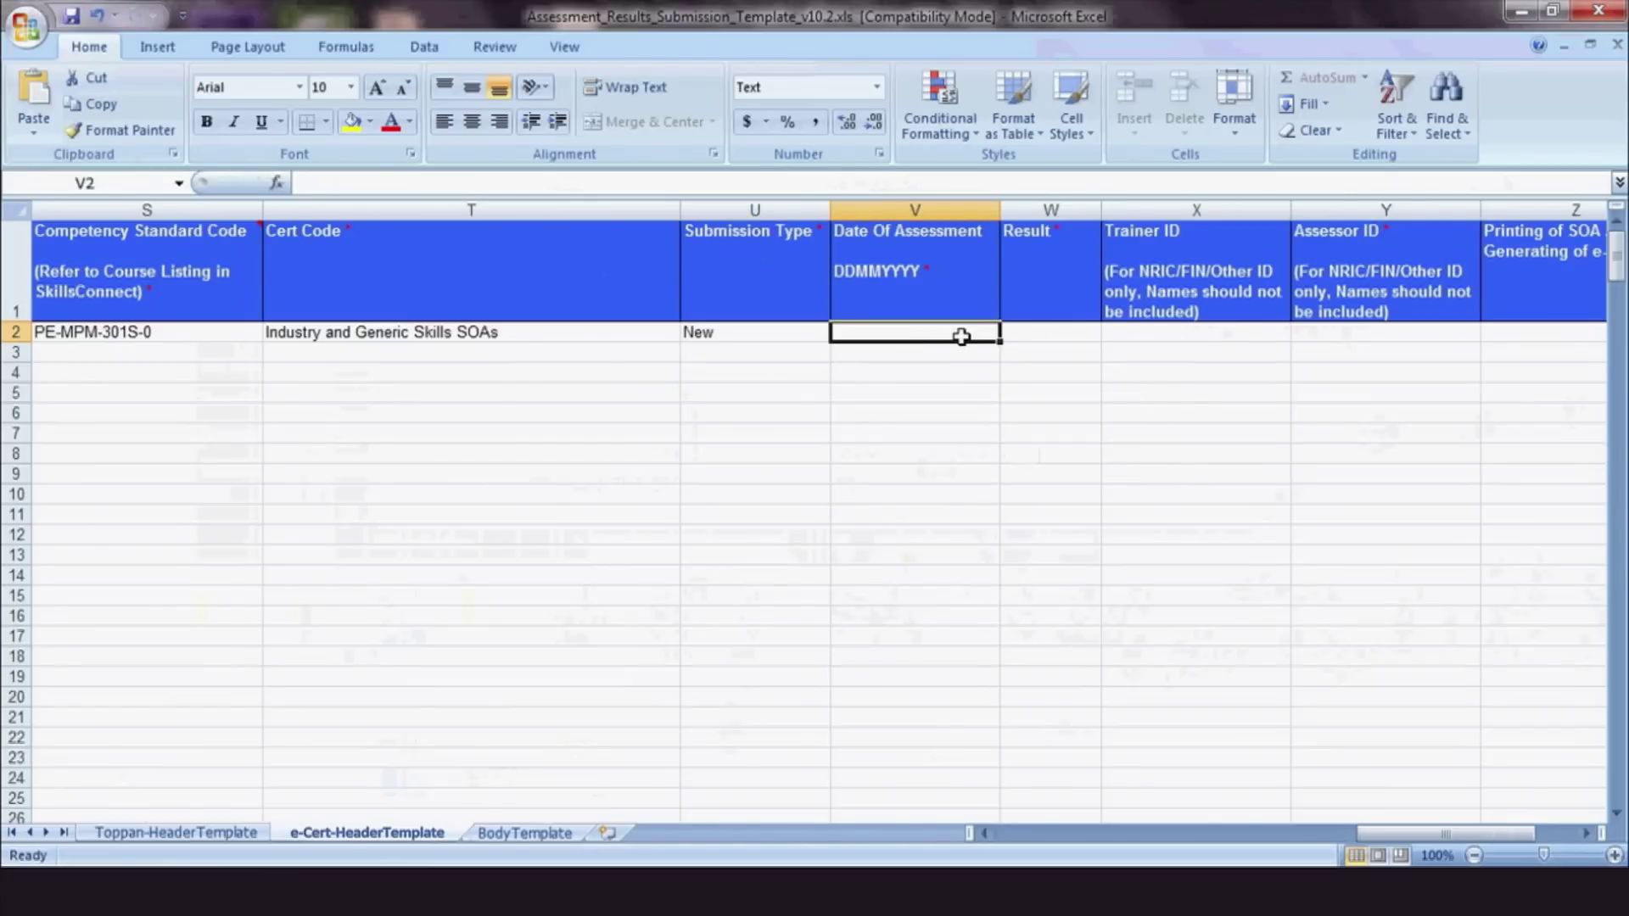
type("12")
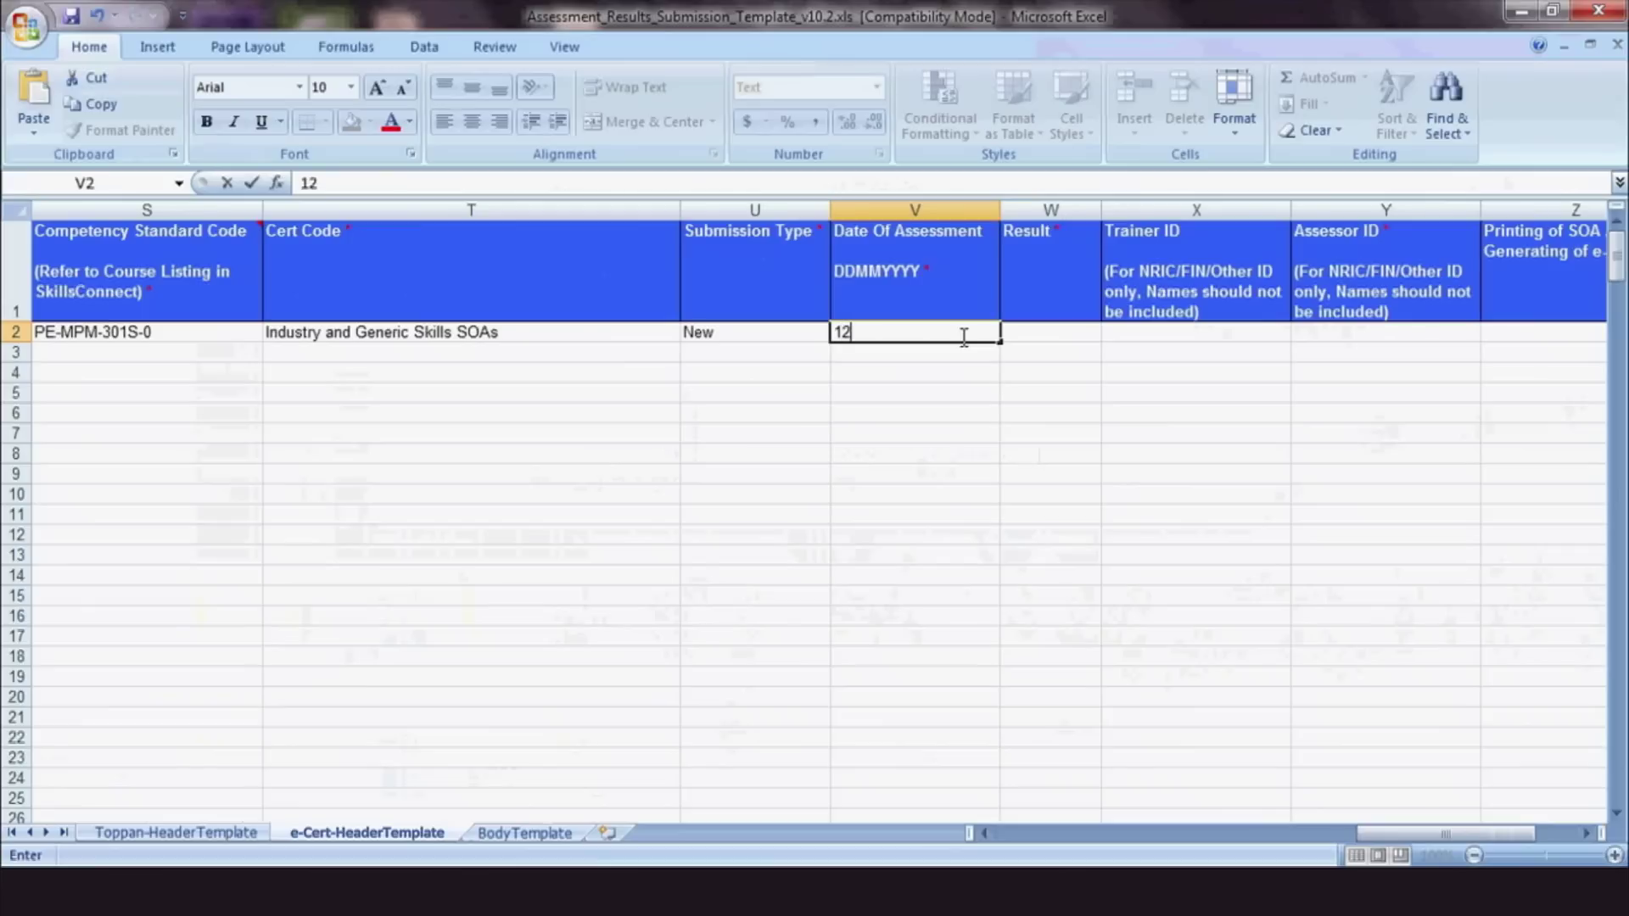
type("082014")
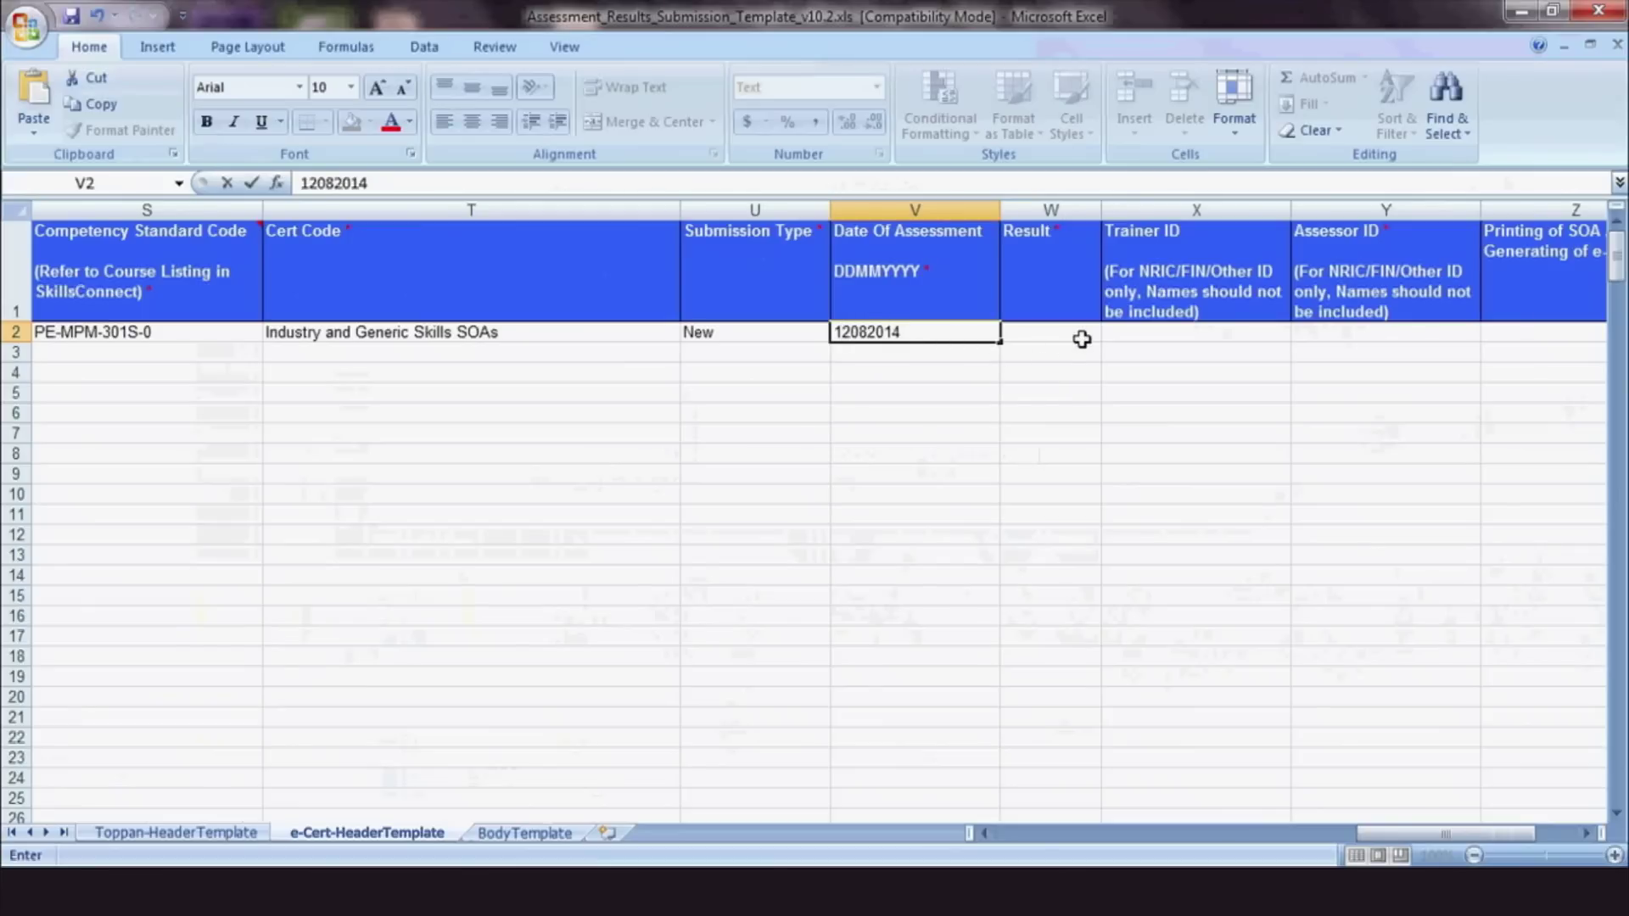
left_click(1077, 332)
left_click(1109, 333)
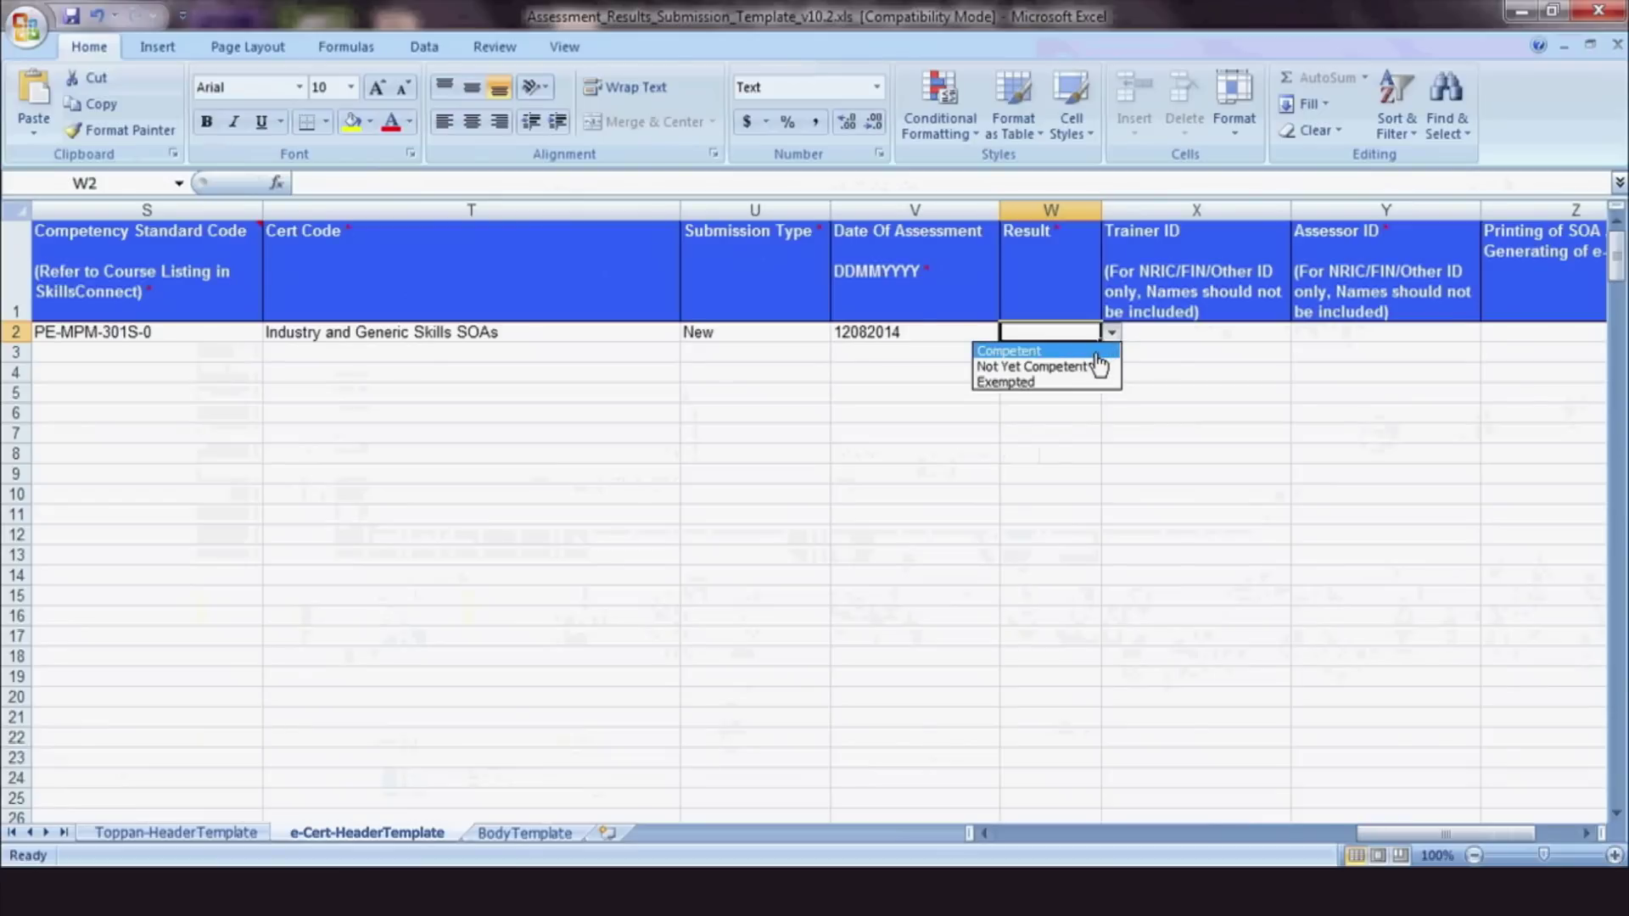
left_click(1096, 352)
Enter the two assessor IDs in row 2's Assessor ID cell
left_click(1283, 328)
left_click(1301, 328)
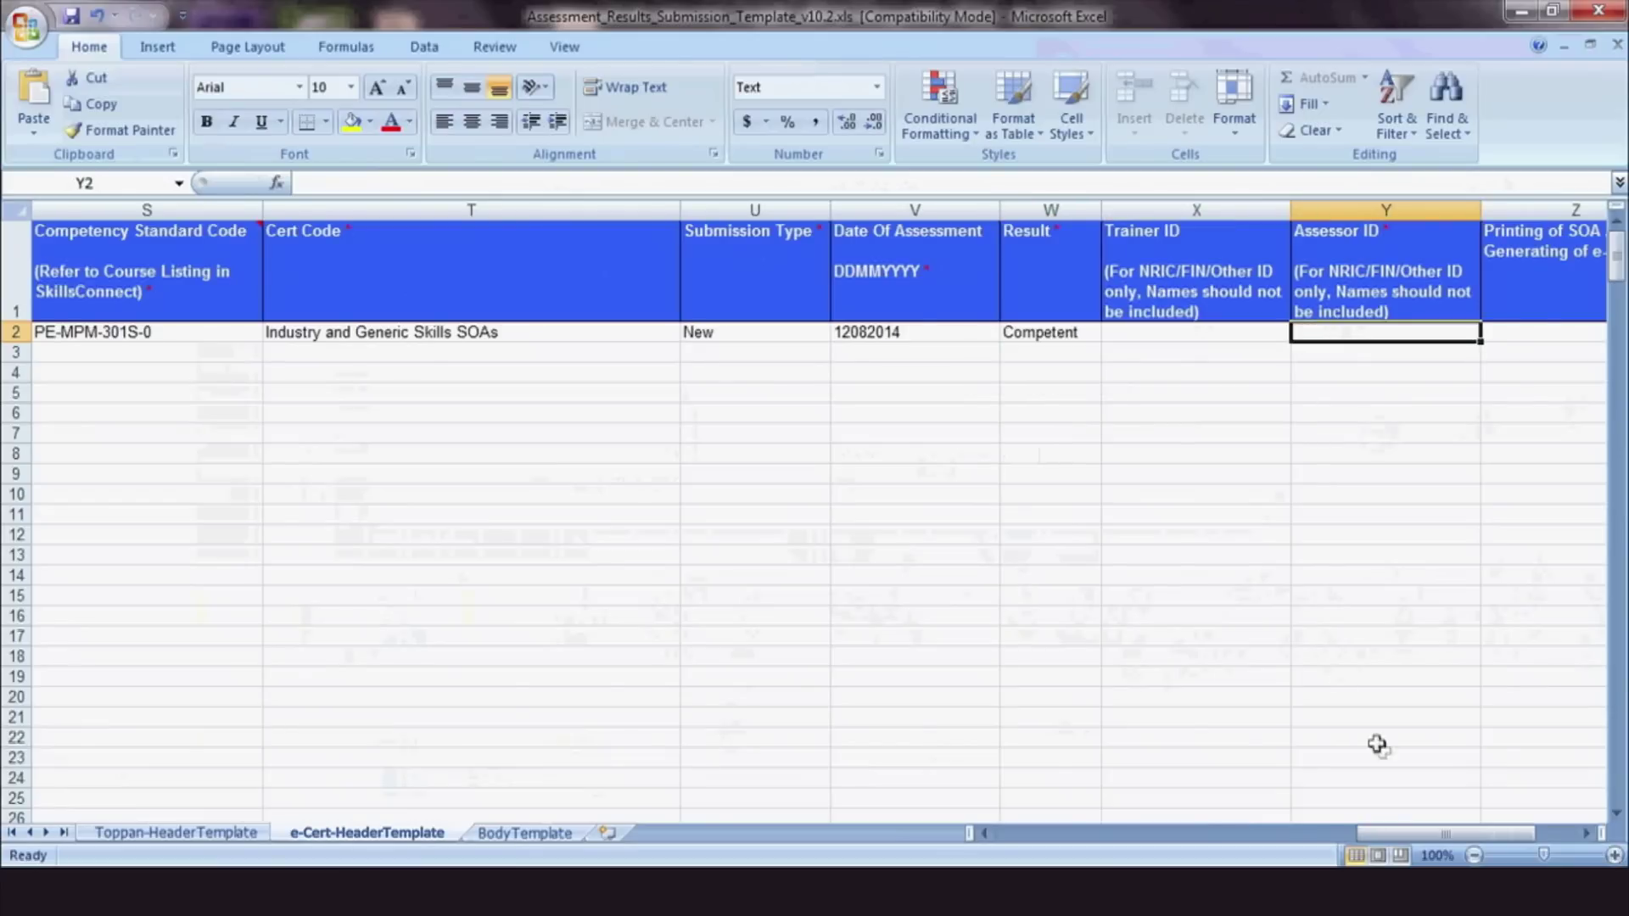
left_click(1584, 835)
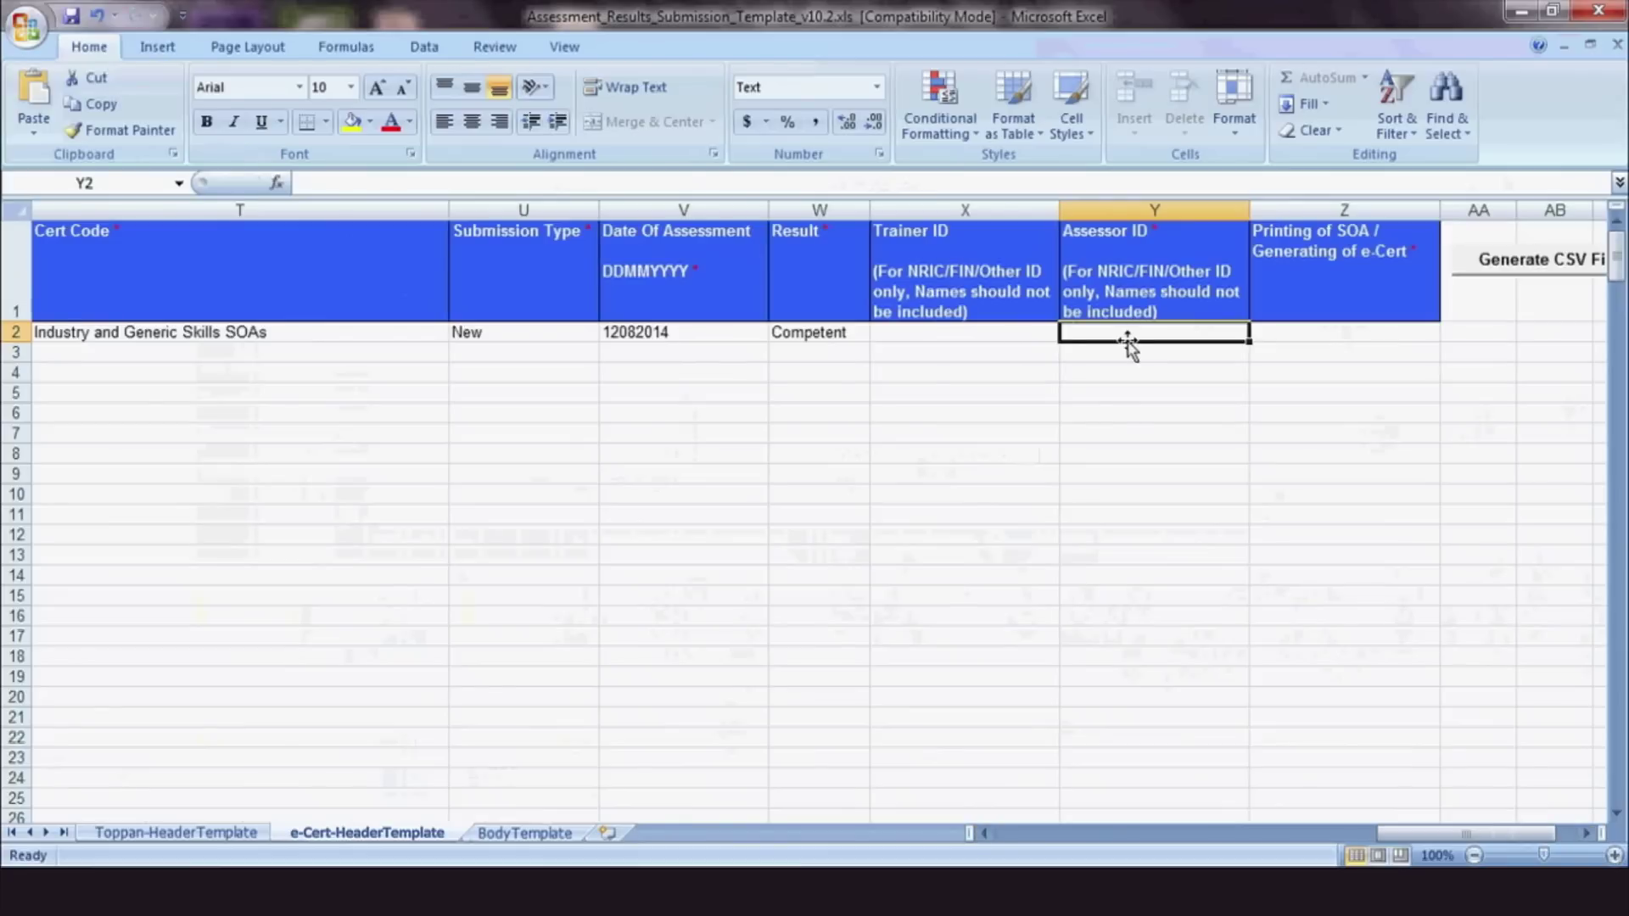
type("12345")
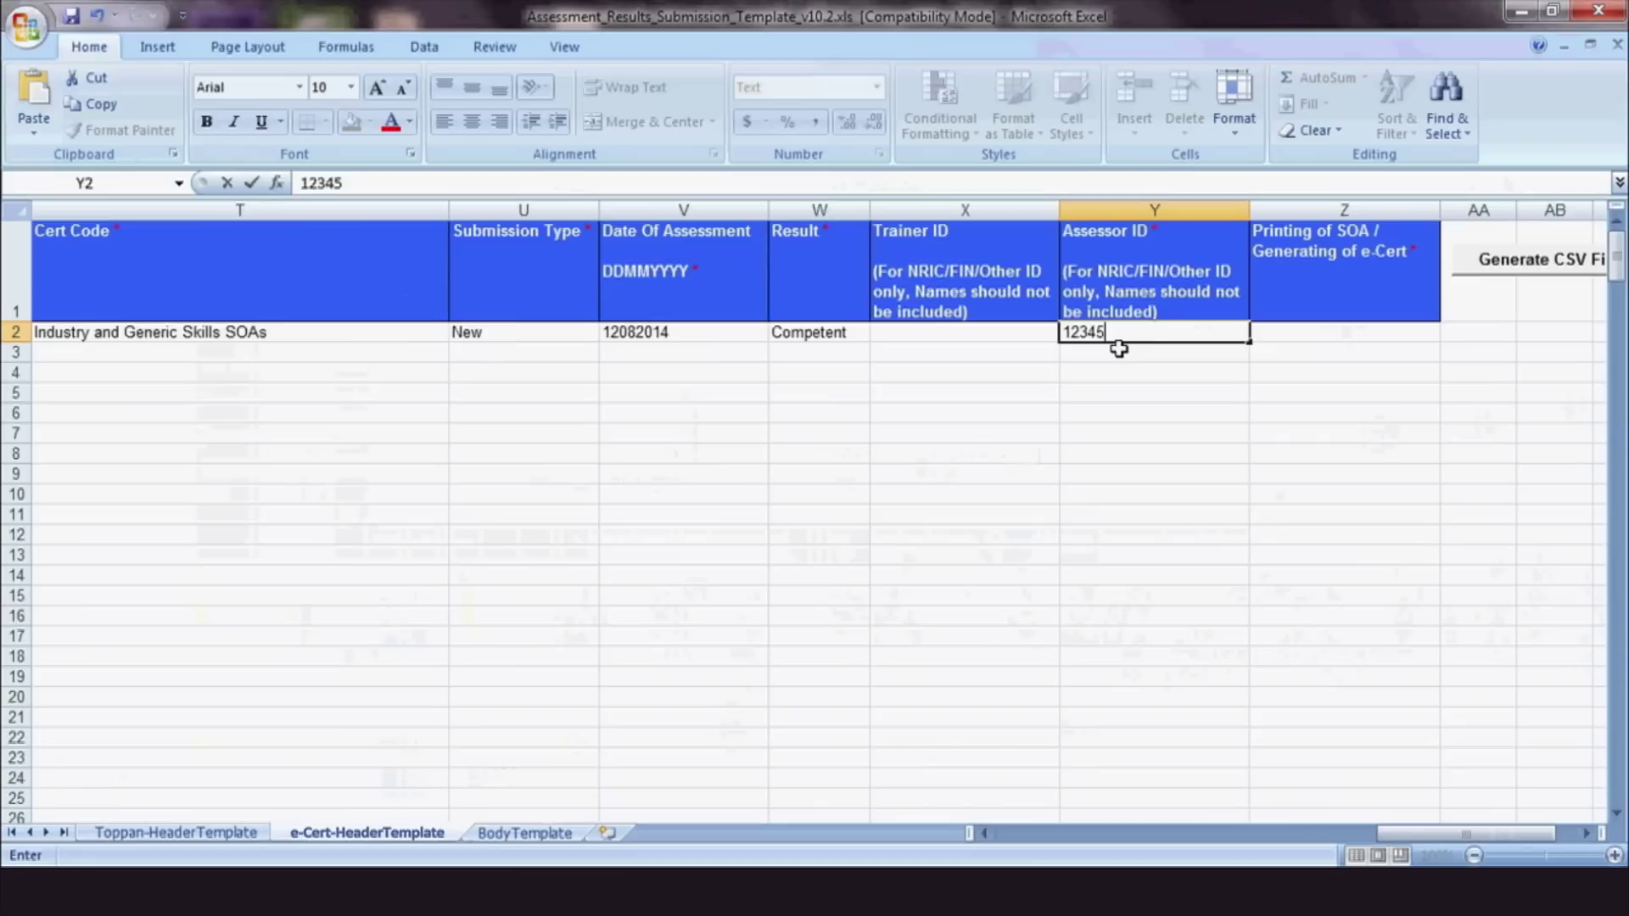
type("6; 234567")
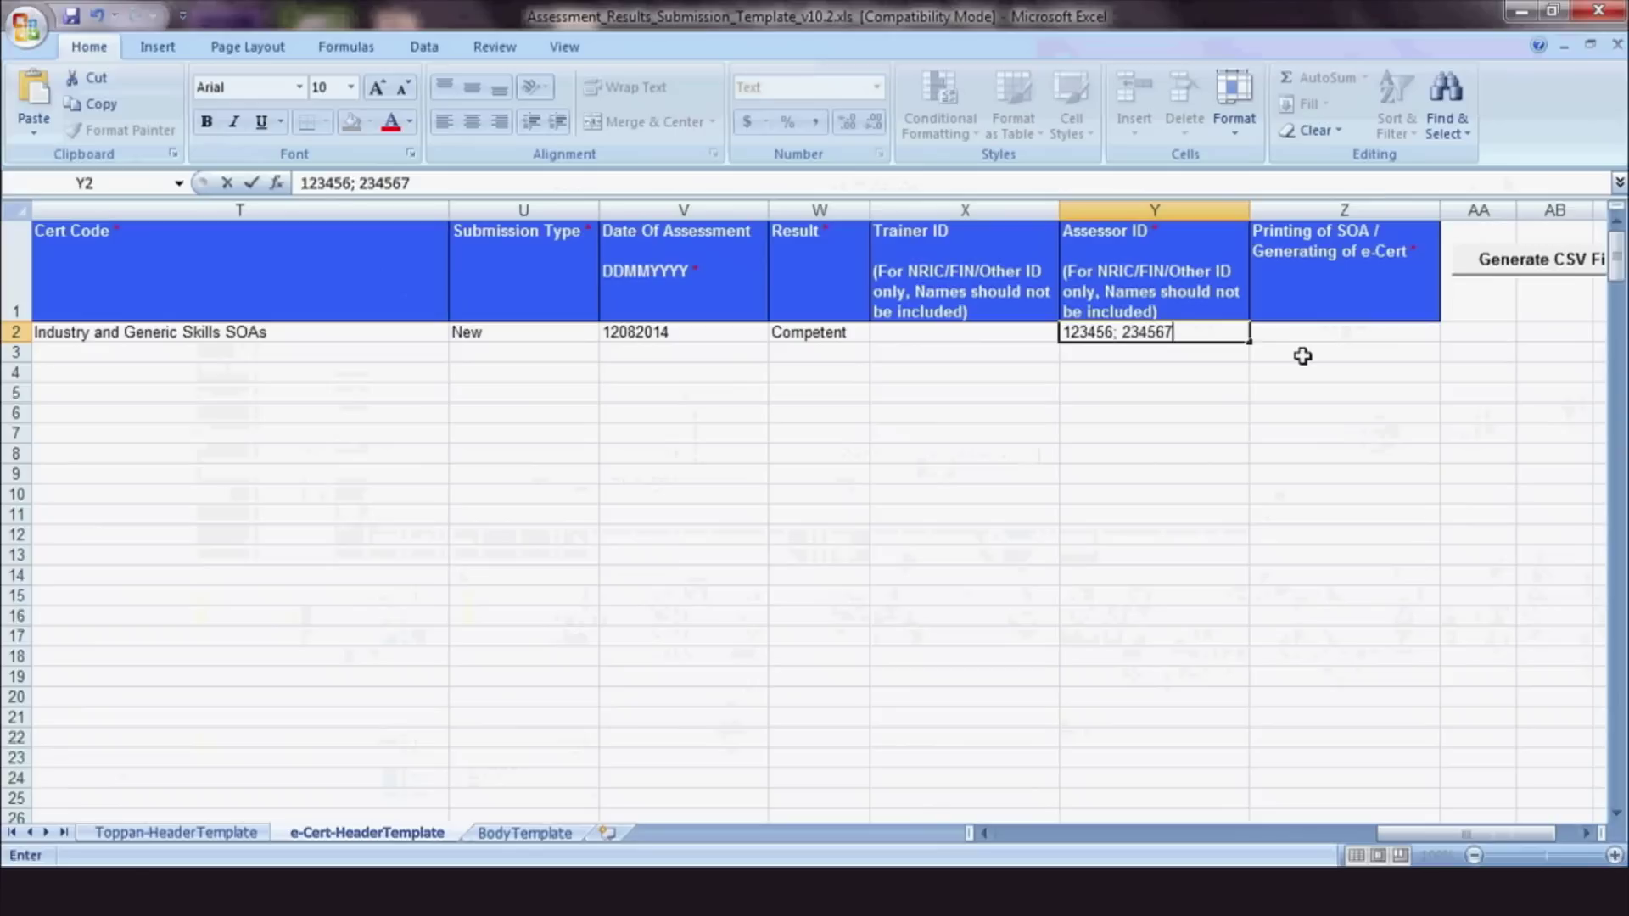
Choose Yes for printing SOA / generating e-Cert in Z2
key("Tab")
left_click(1450, 332)
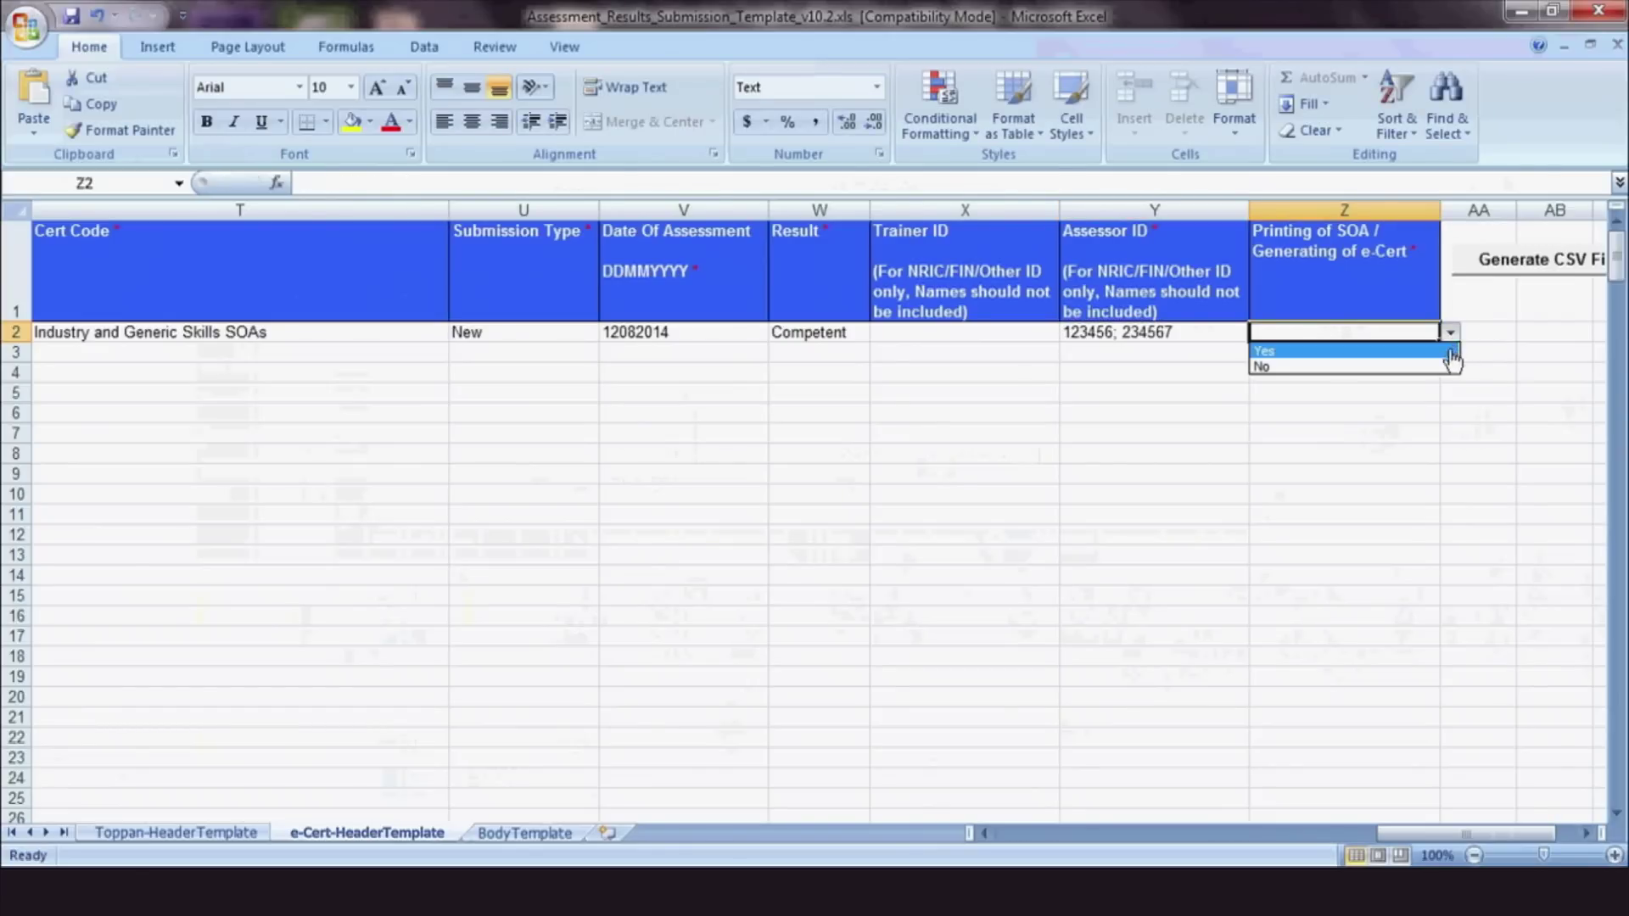
left_click(1443, 351)
scroll(1381, 802, "right", 1)
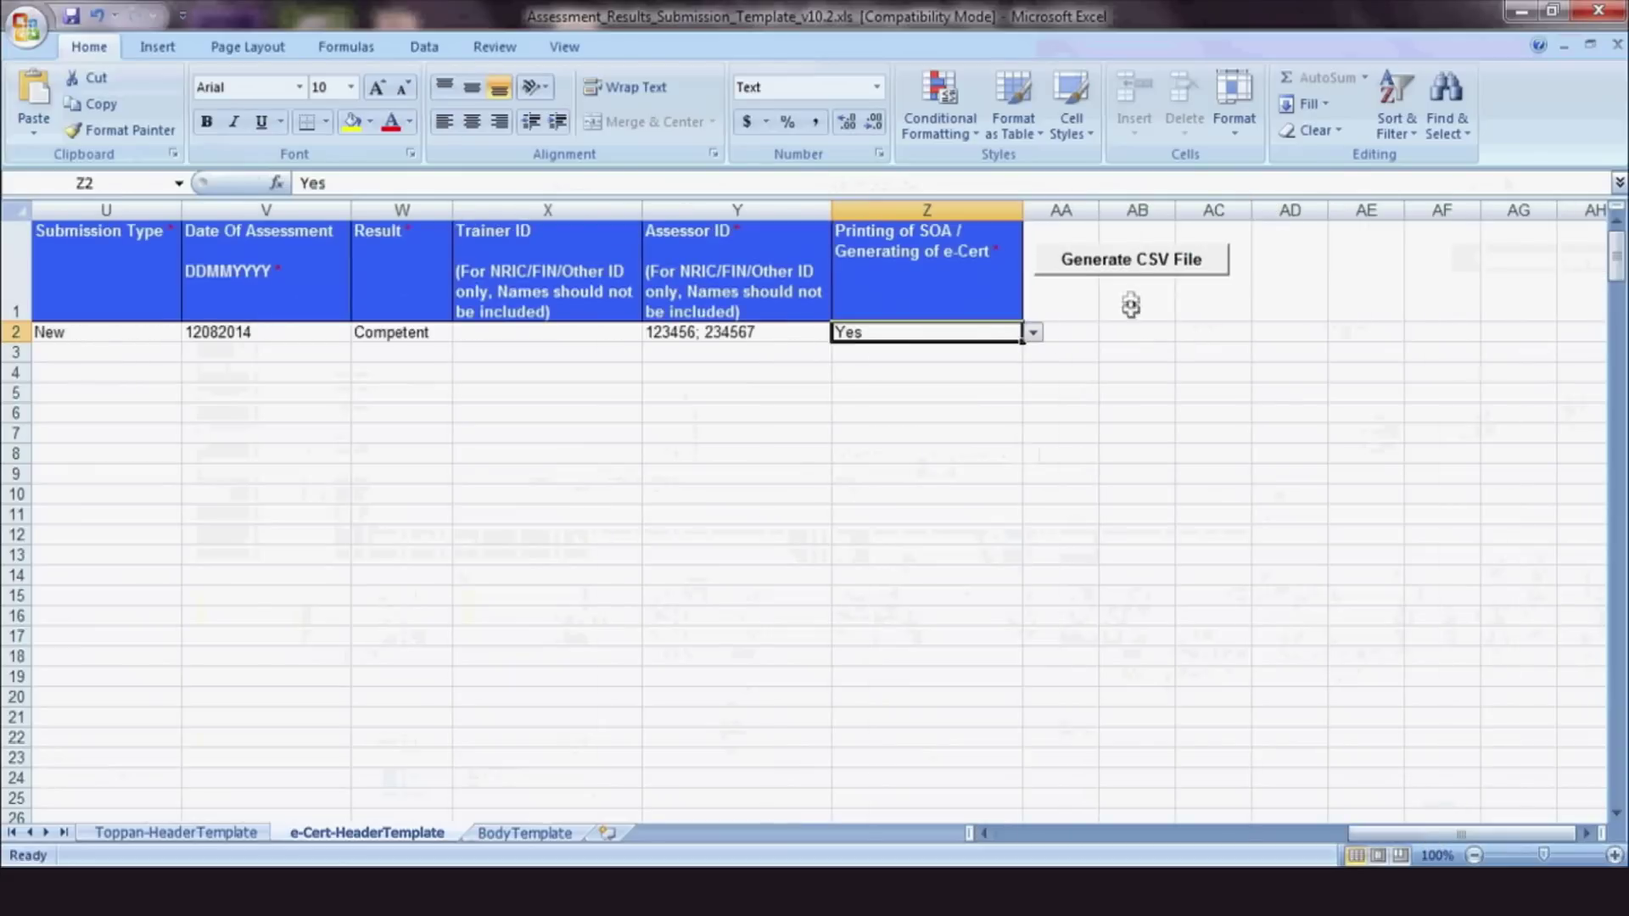
Generate the CSV as training2 on the Desktop and acknowledge the 1-record count
left_click(1129, 259)
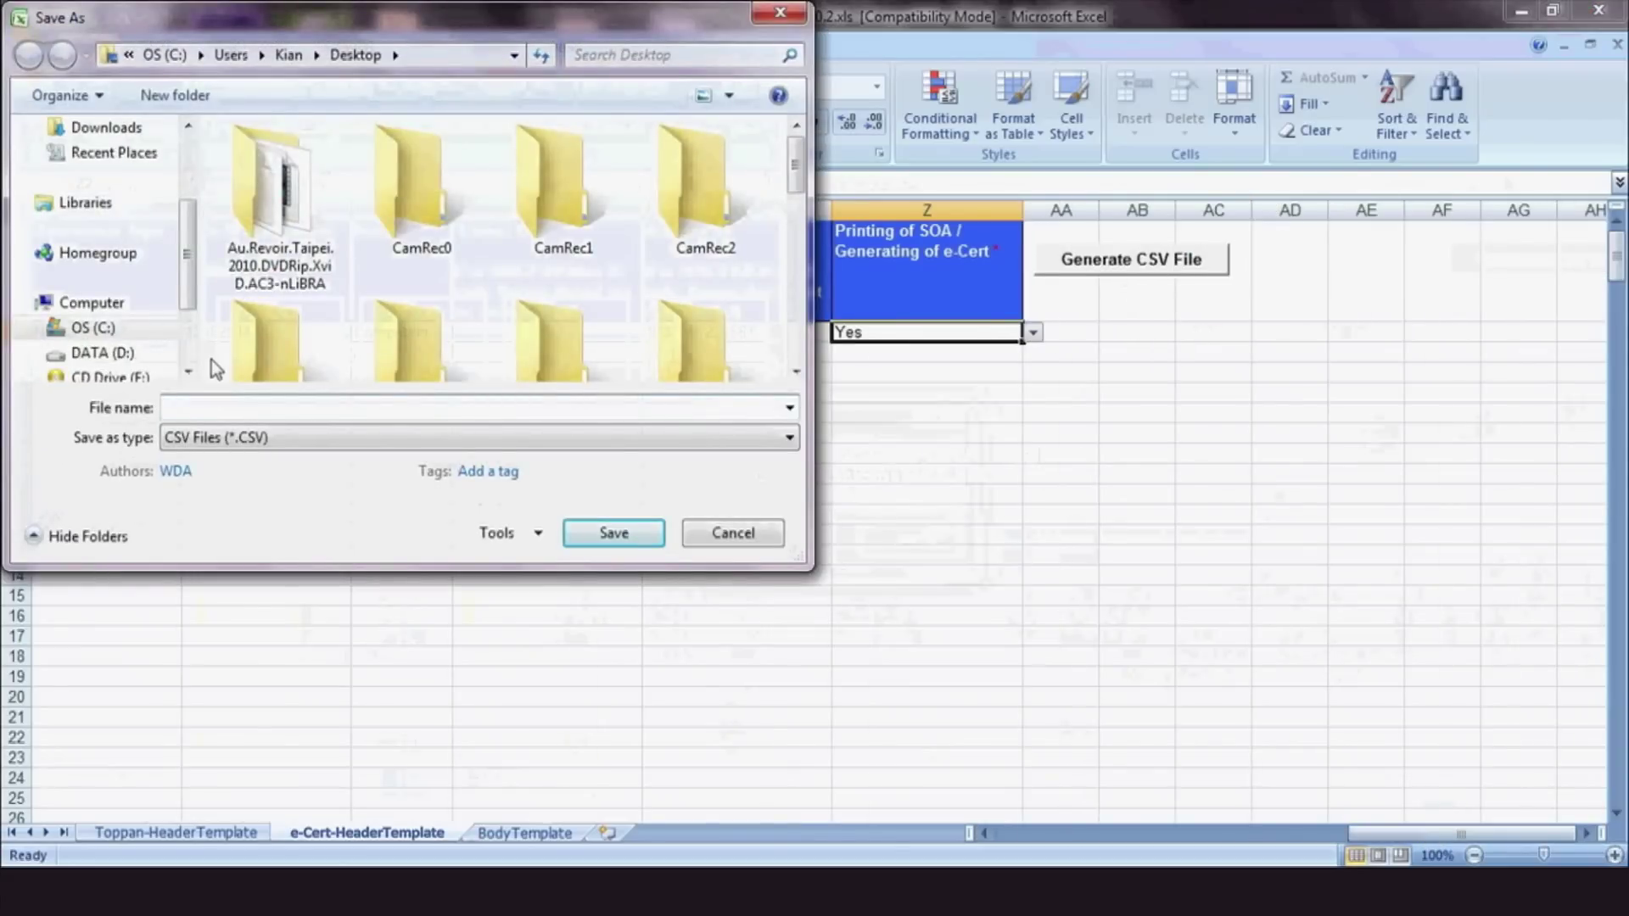
left_click_drag(192, 216, 190, 148)
left_click(98, 214)
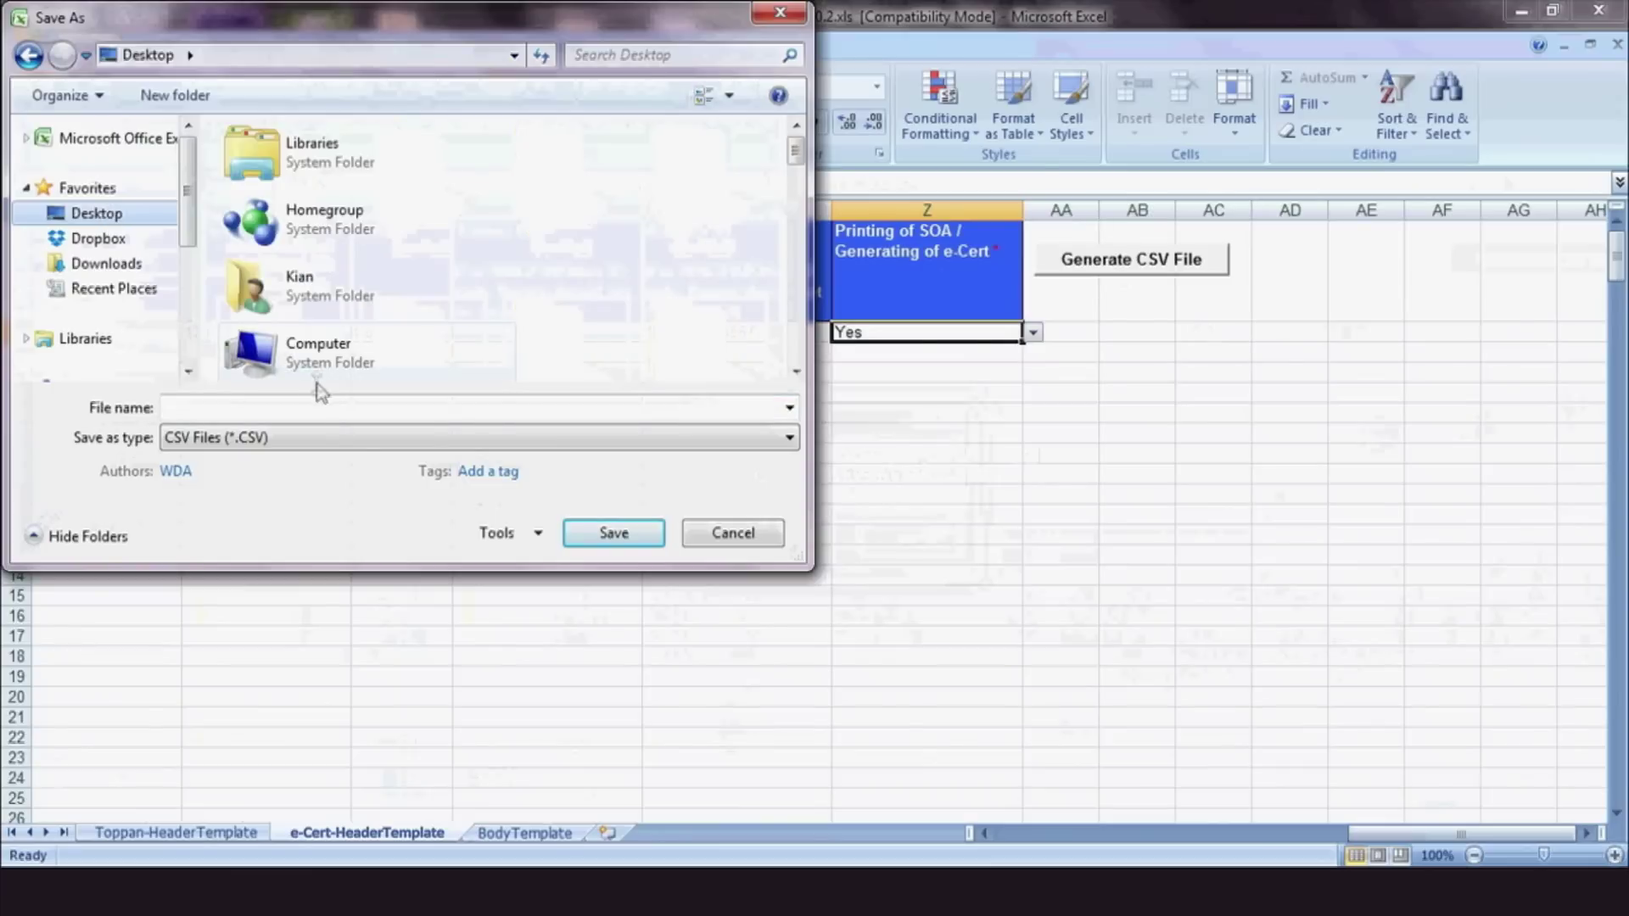
left_click(317, 407)
type("training2")
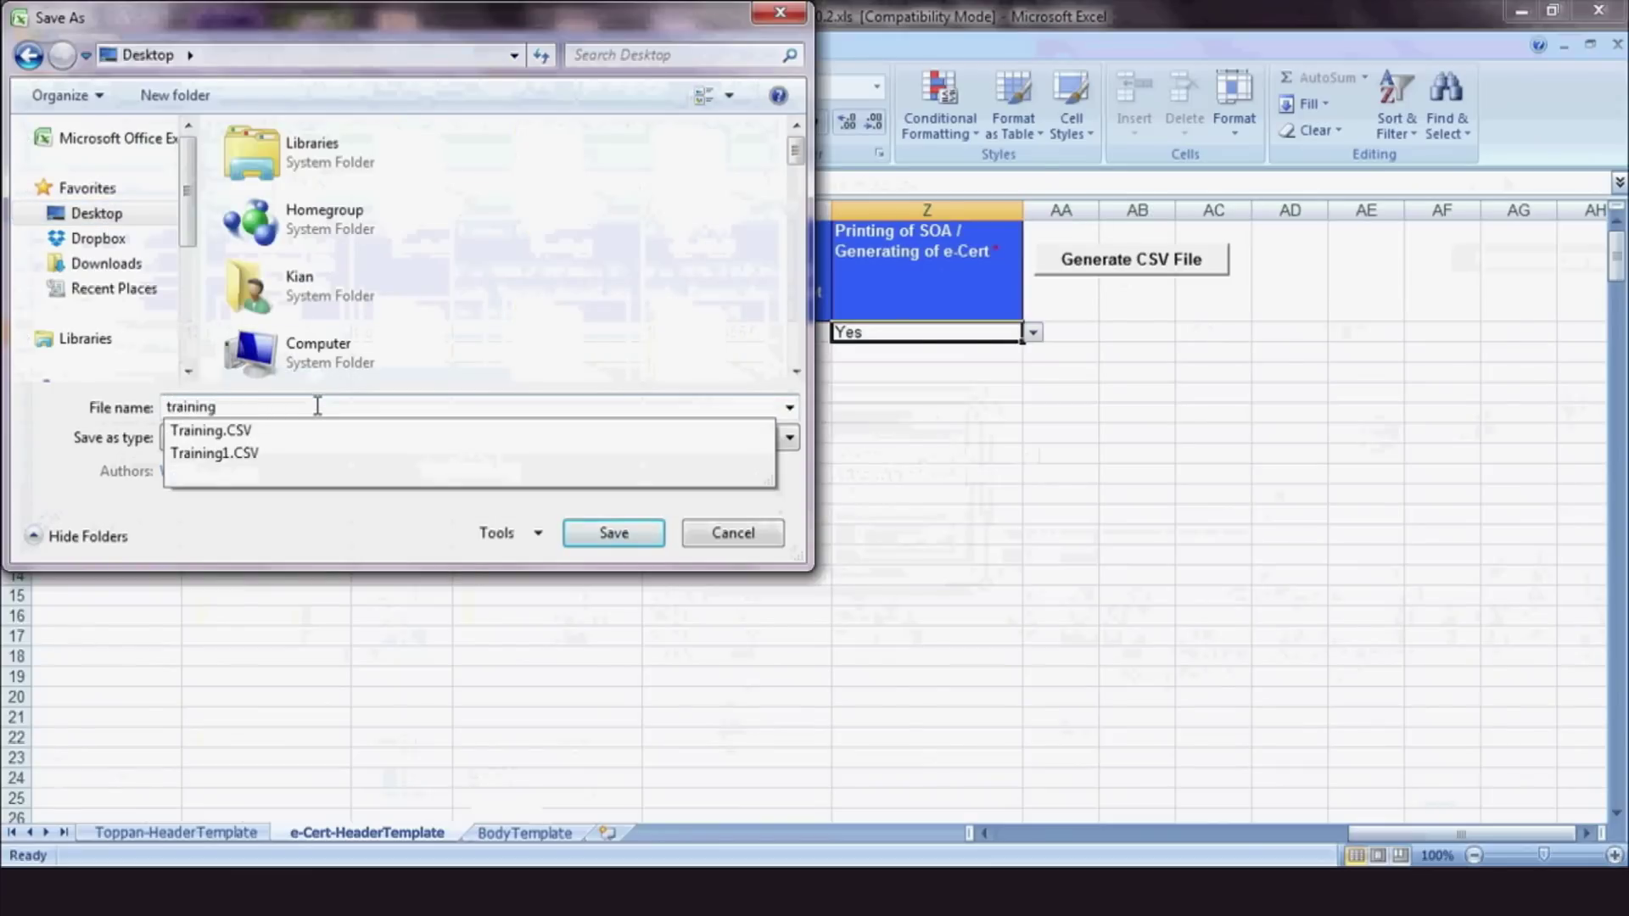
left_click(610, 540)
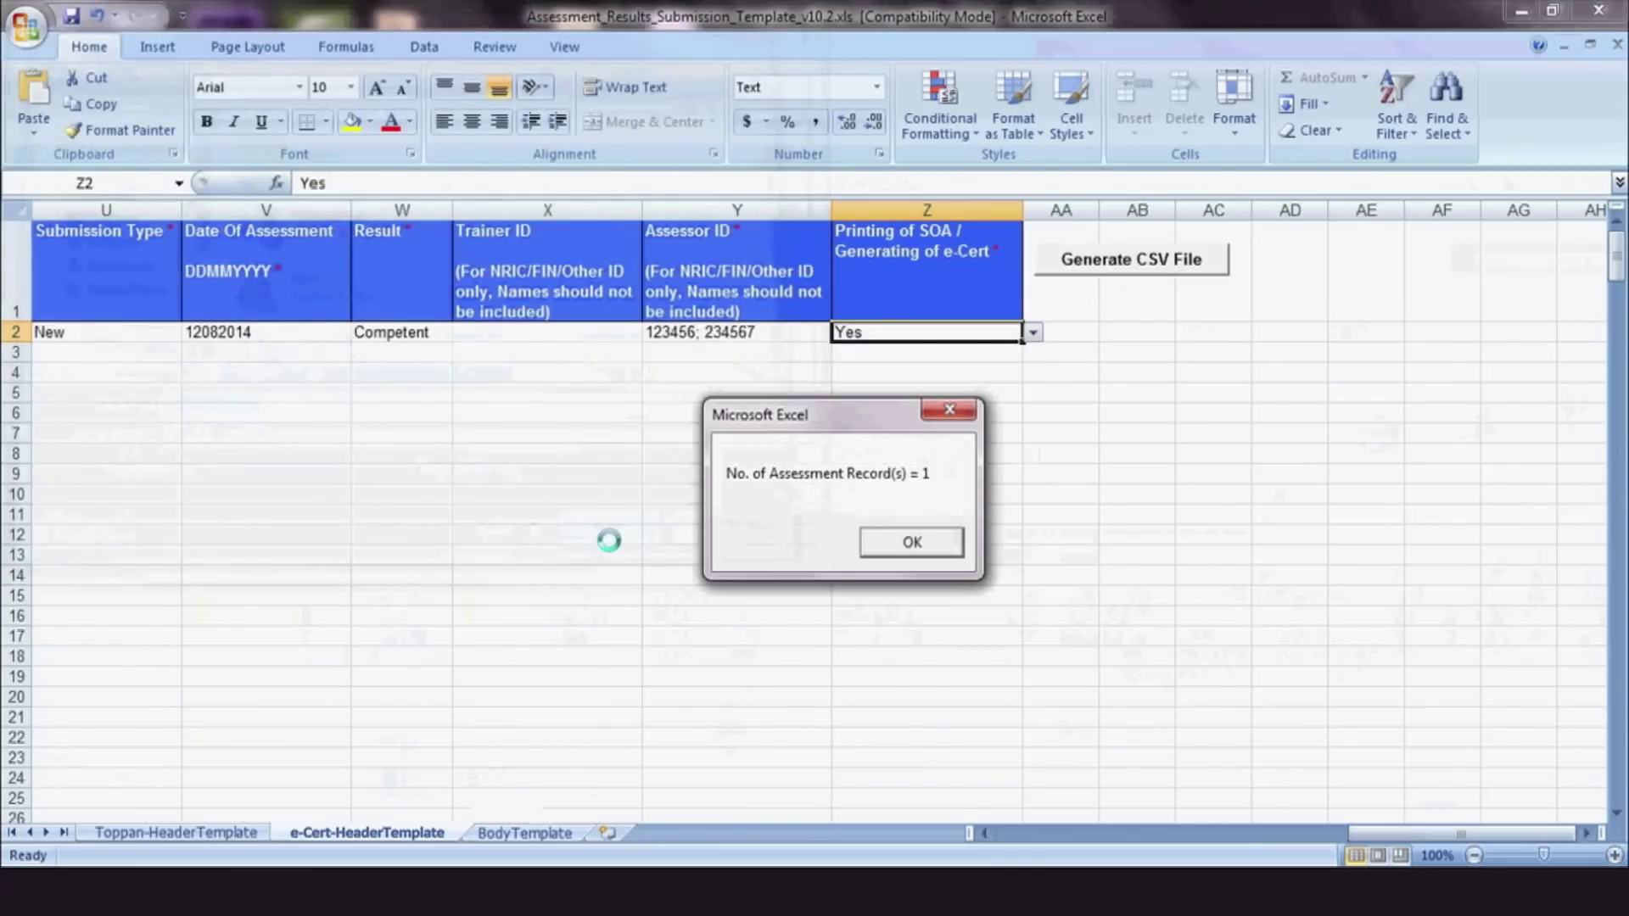
left_click(912, 542)
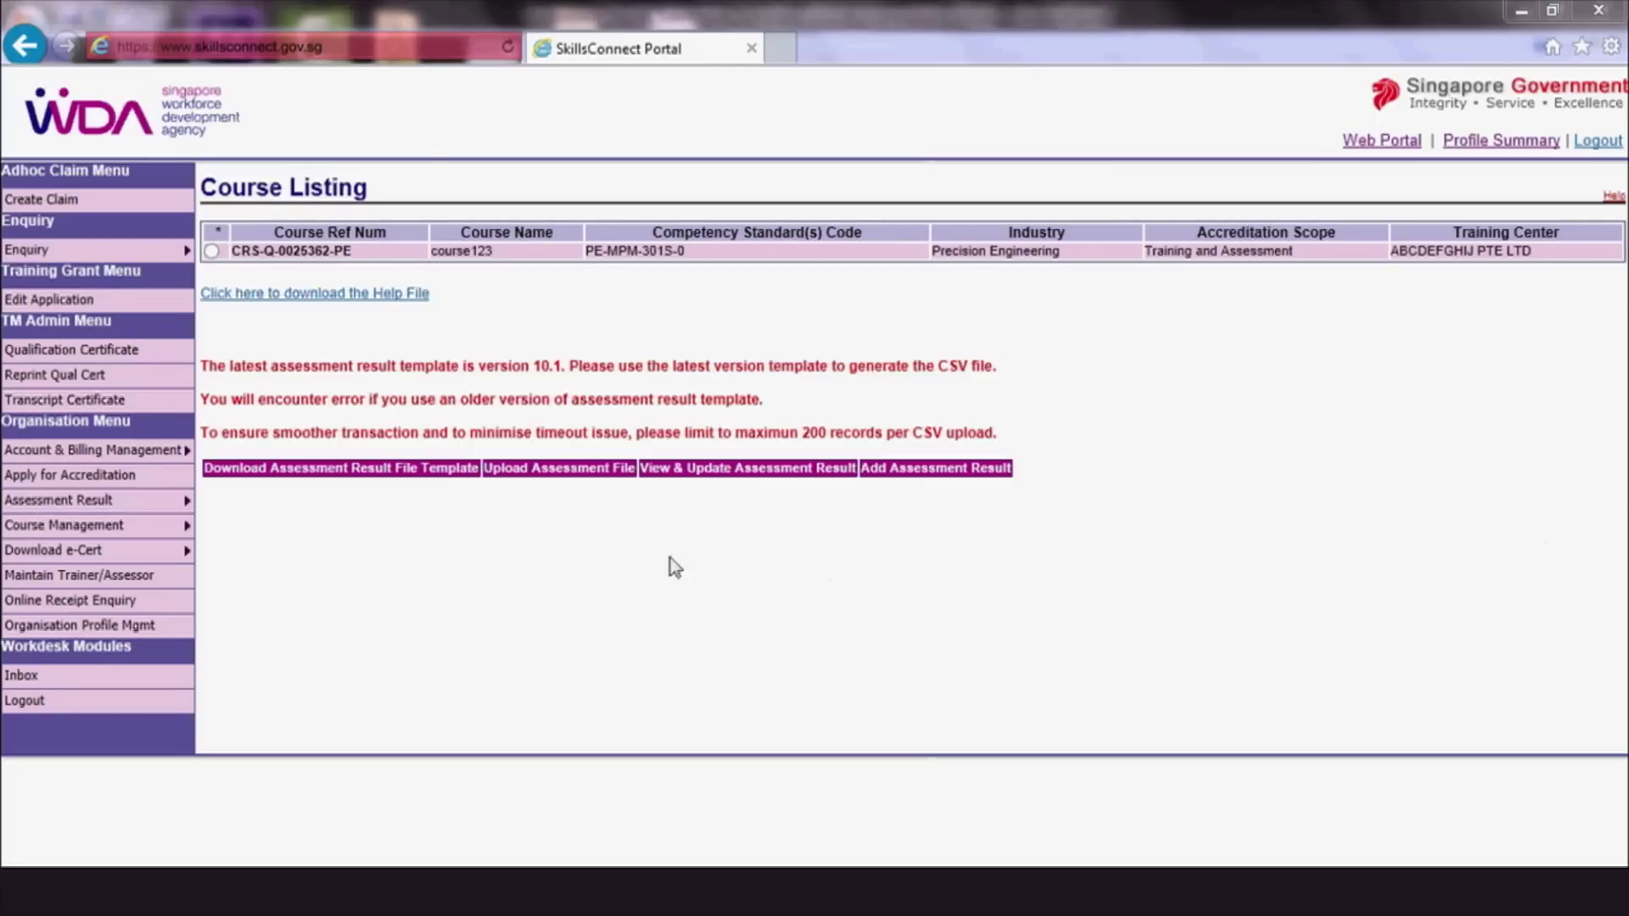
Upload and submit Desktop\training2.CSV, then select the returned transaction reference number
left_click(562, 475)
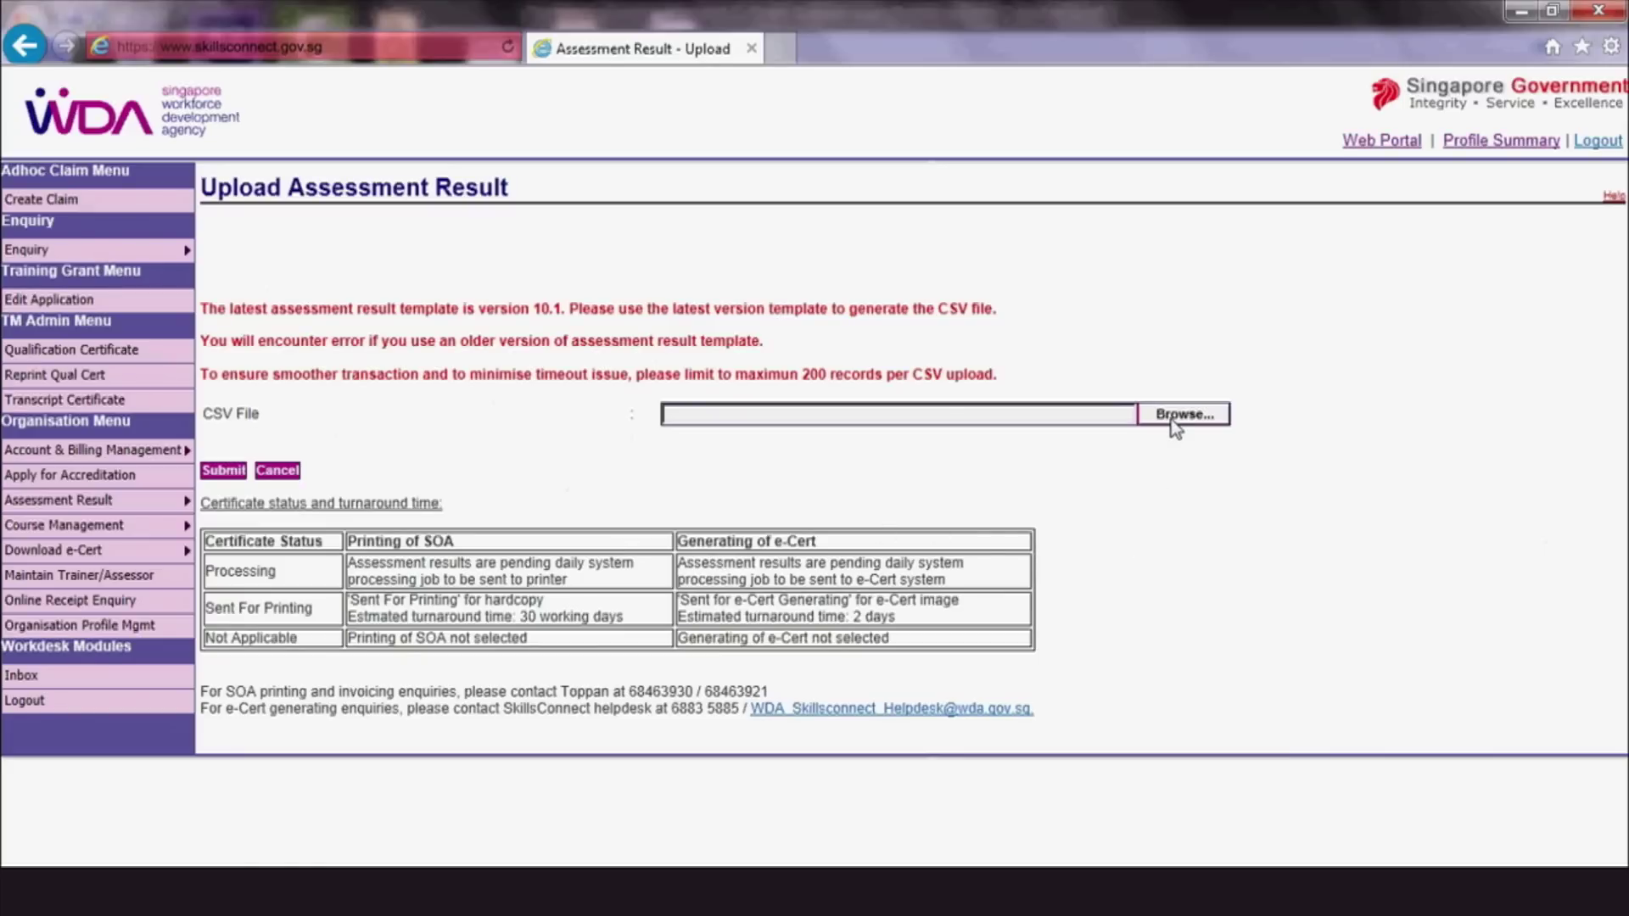
left_click(1171, 416)
left_click(117, 166)
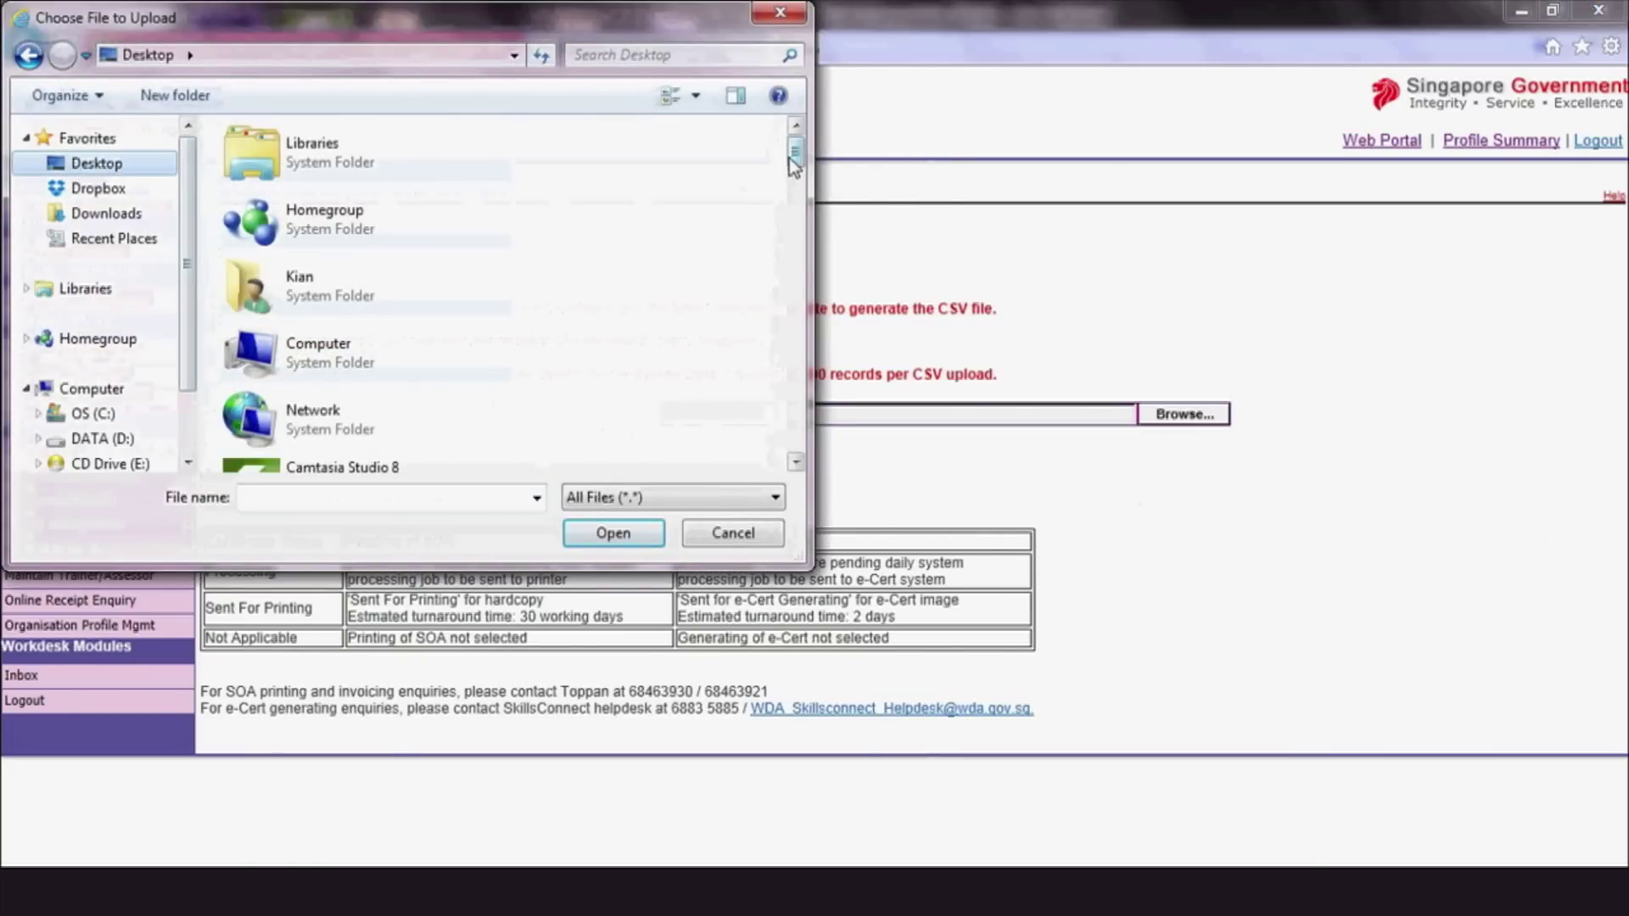
scroll(758, 337, "down", 5)
scroll(758, 337, "down", 5)
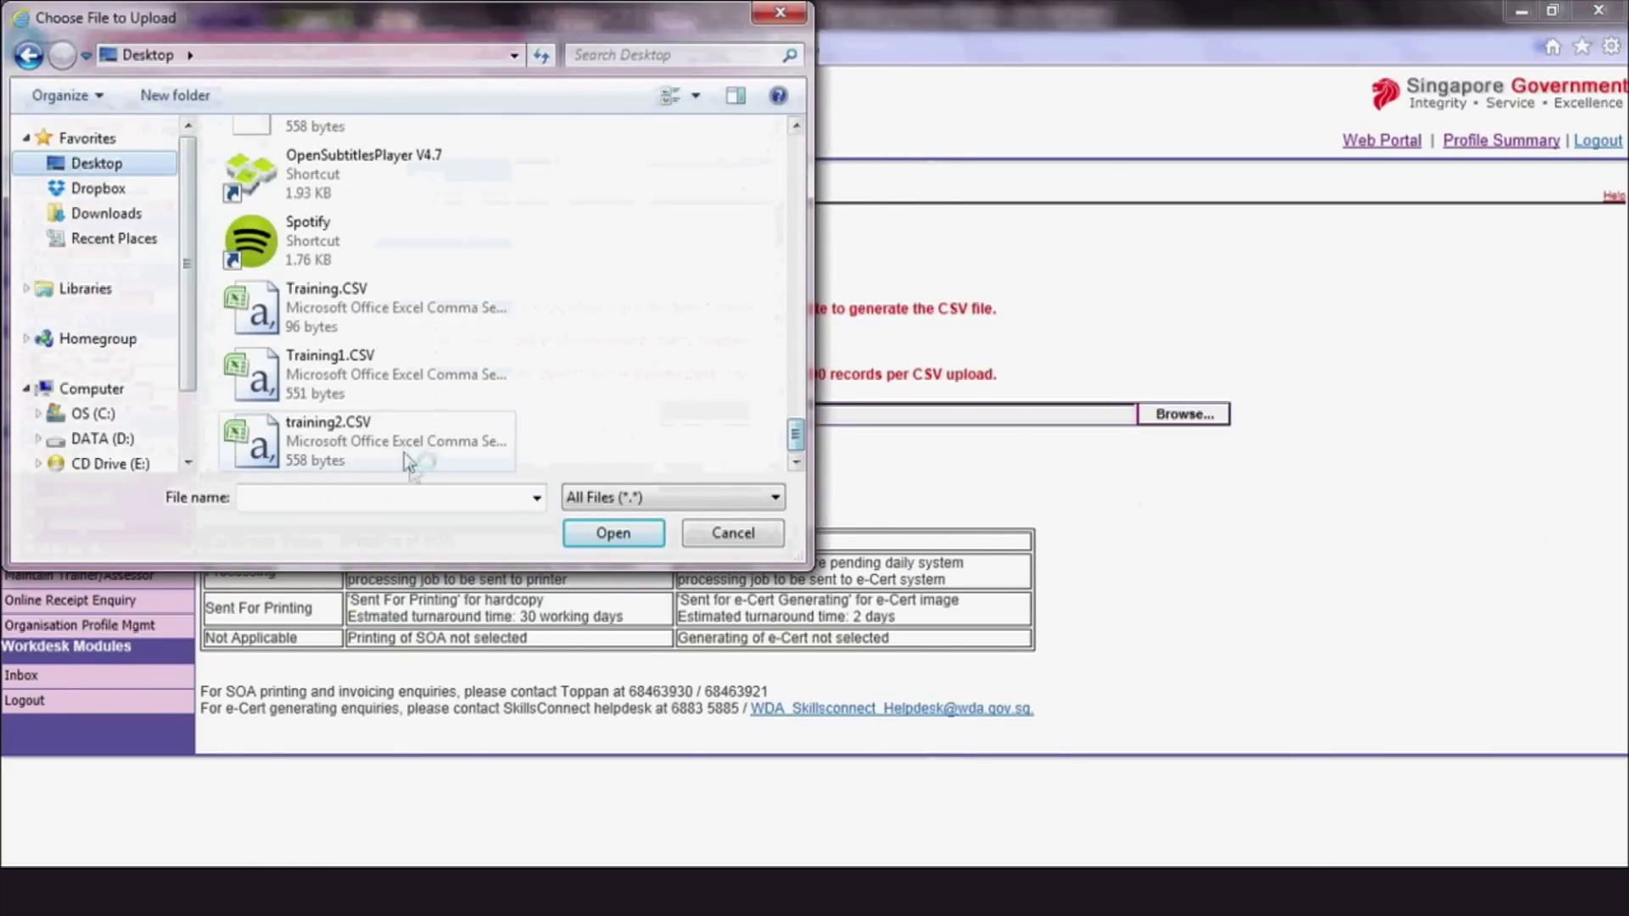
left_click(404, 452)
left_click(566, 537)
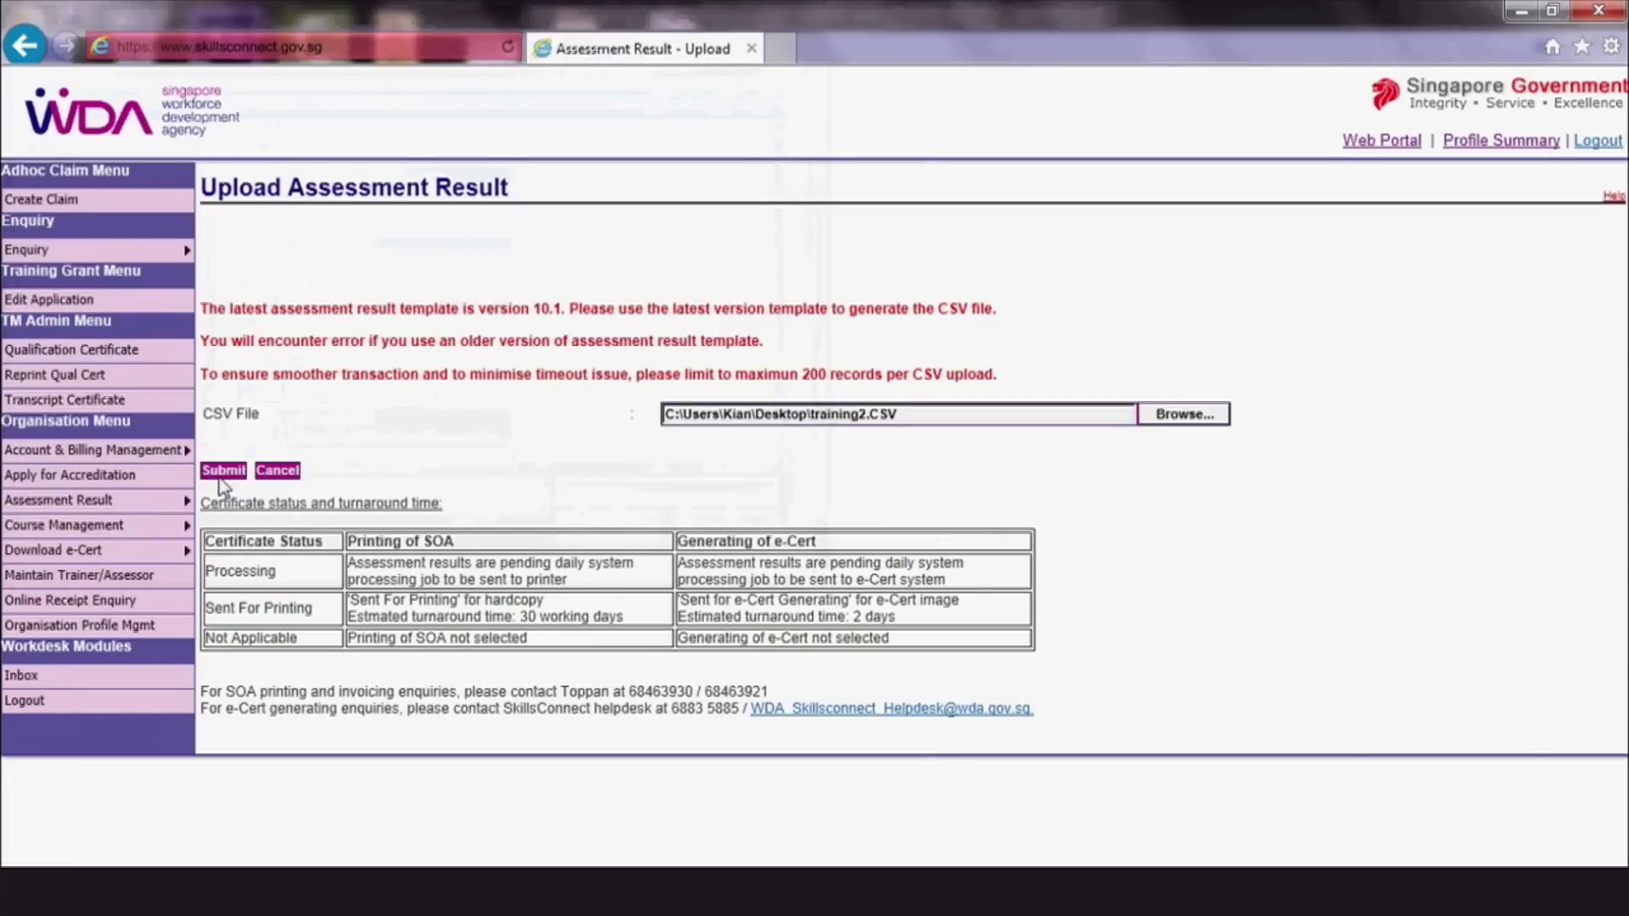
left_click(223, 470)
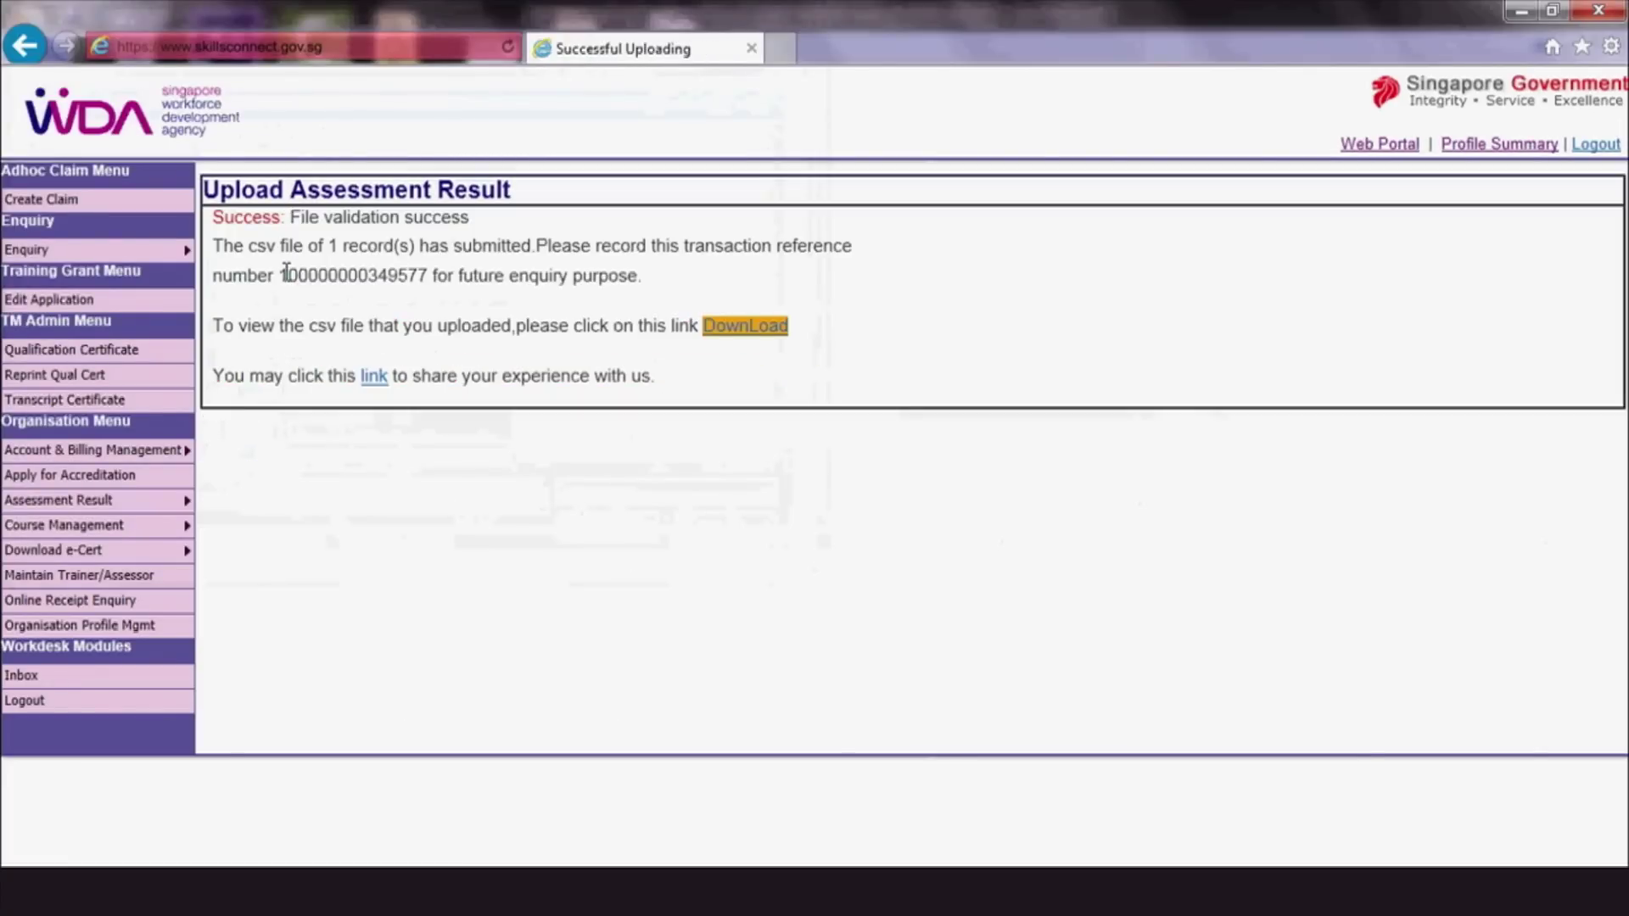
left_click_drag(280, 275, 422, 279)
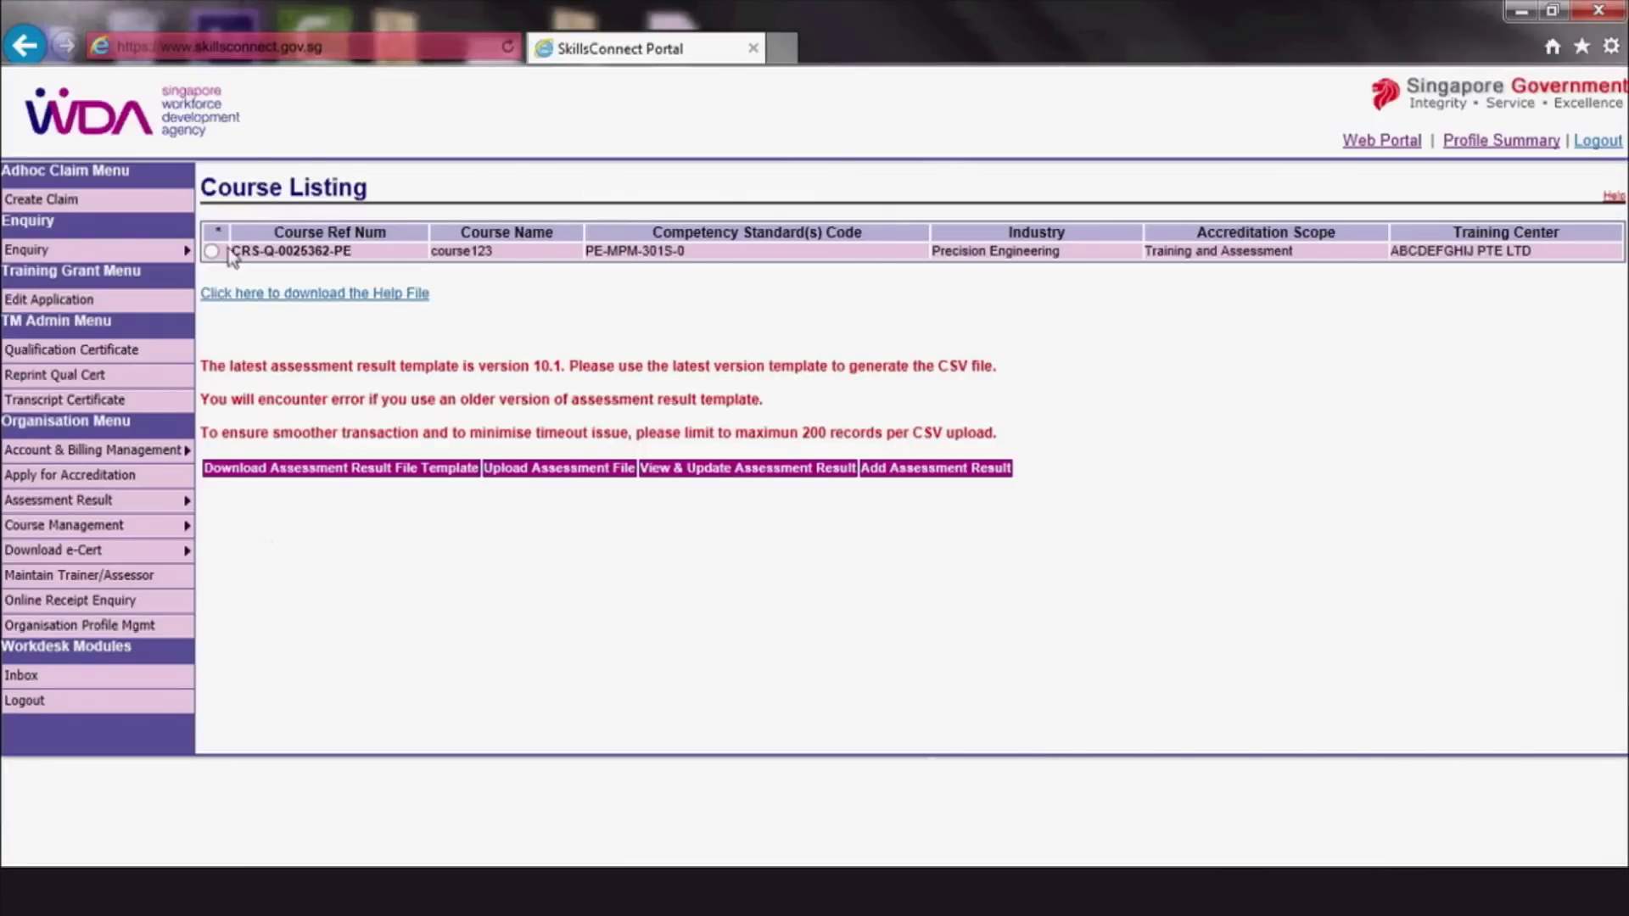
Select course123 in the Course Listing
left_click(212, 252)
Choose e-Cert delivery and enter the primary contact person's name with salutation Mr
left_click(902, 471)
left_click(298, 364)
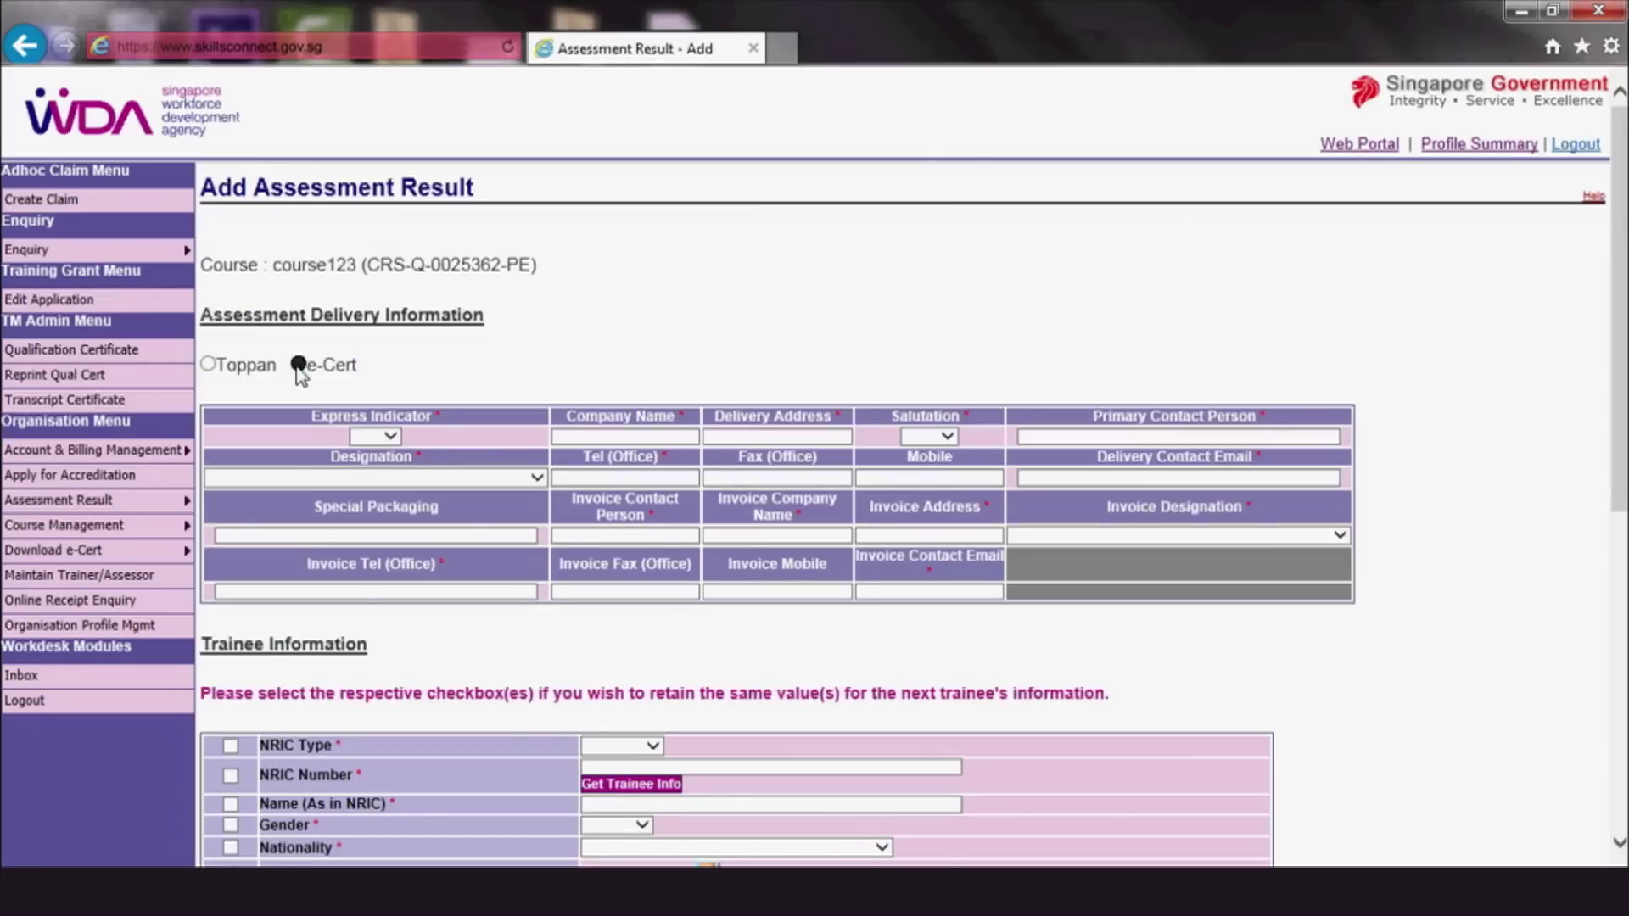
left_click(280, 492)
type("WDA")
left_click(411, 493)
left_click(389, 516)
Enter the contact's office phone and e-mail, and the remark 'Batch 13/08/2014'
left_click(475, 485)
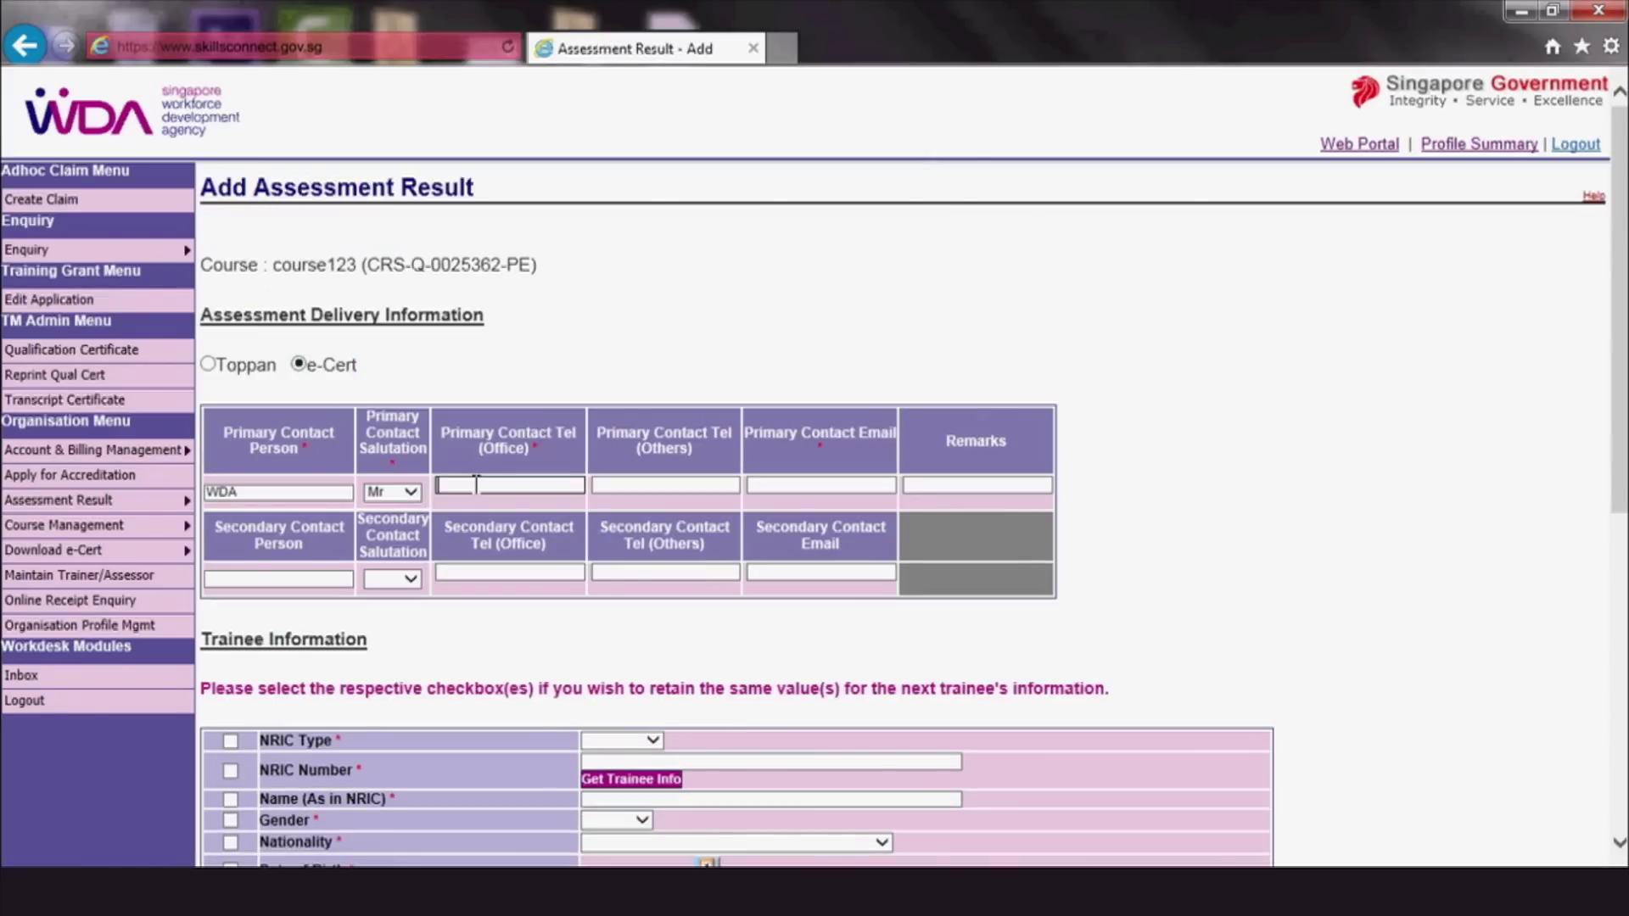
type("65432100")
left_click(807, 485)
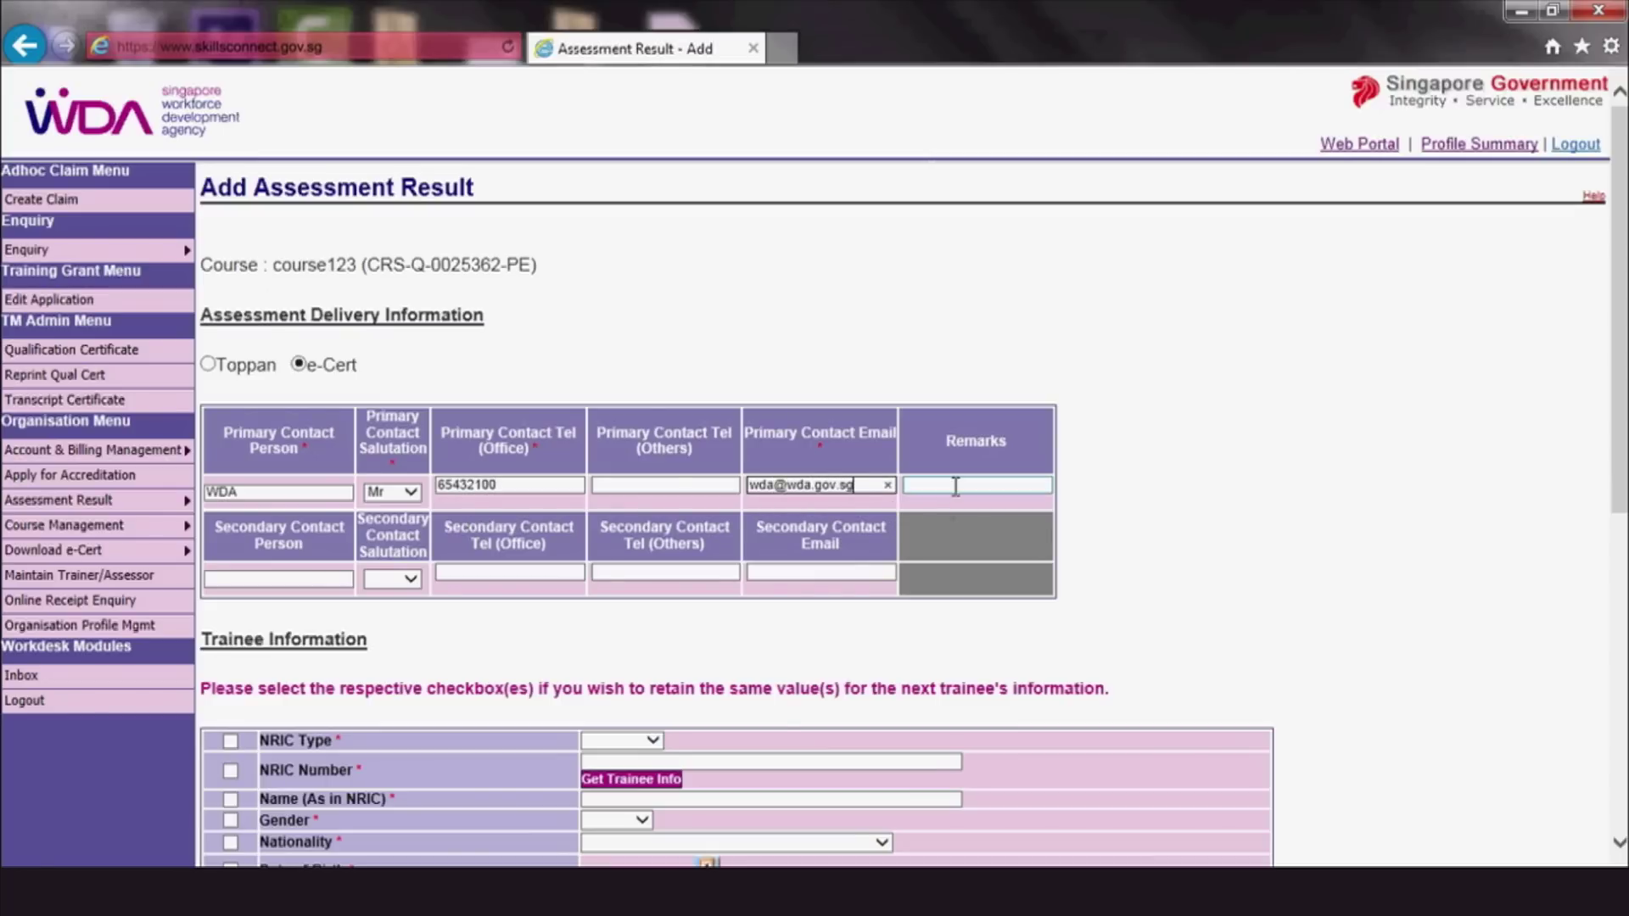
left_click(957, 485)
type("B")
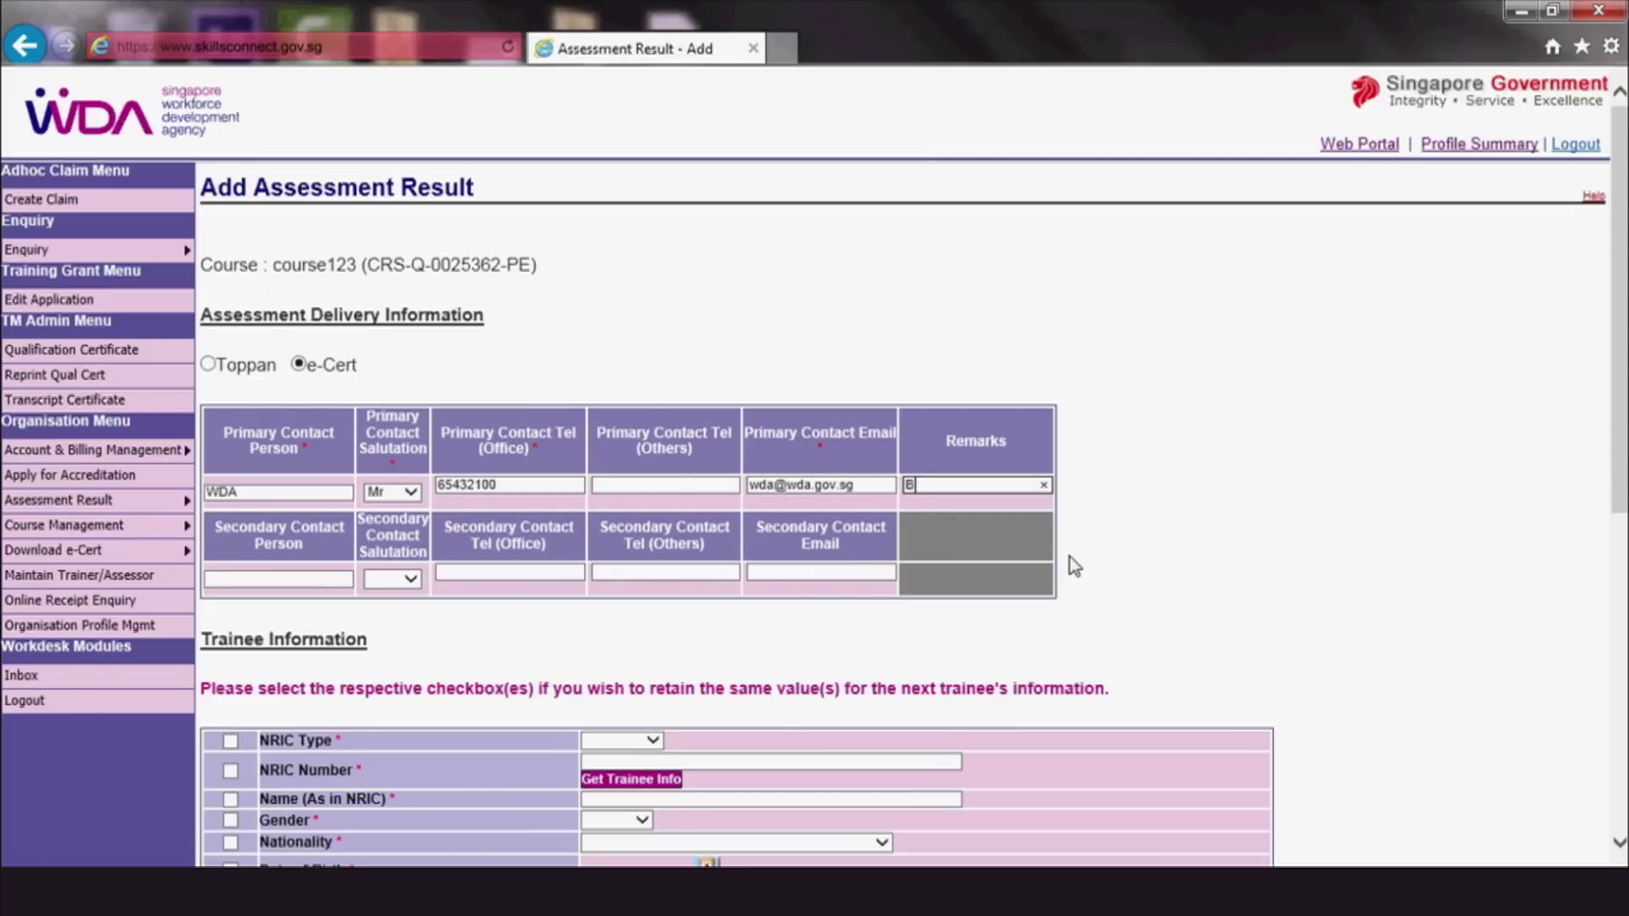
type("atch 13/08/2014")
Set NRIC type OTHERS, enter the trainee's NRIC and name, gender Male, nationality Singapore Citizen
scroll(1071, 557, "down", 6)
left_click(655, 178)
left_click(615, 230)
key("Tab")
type("87654")
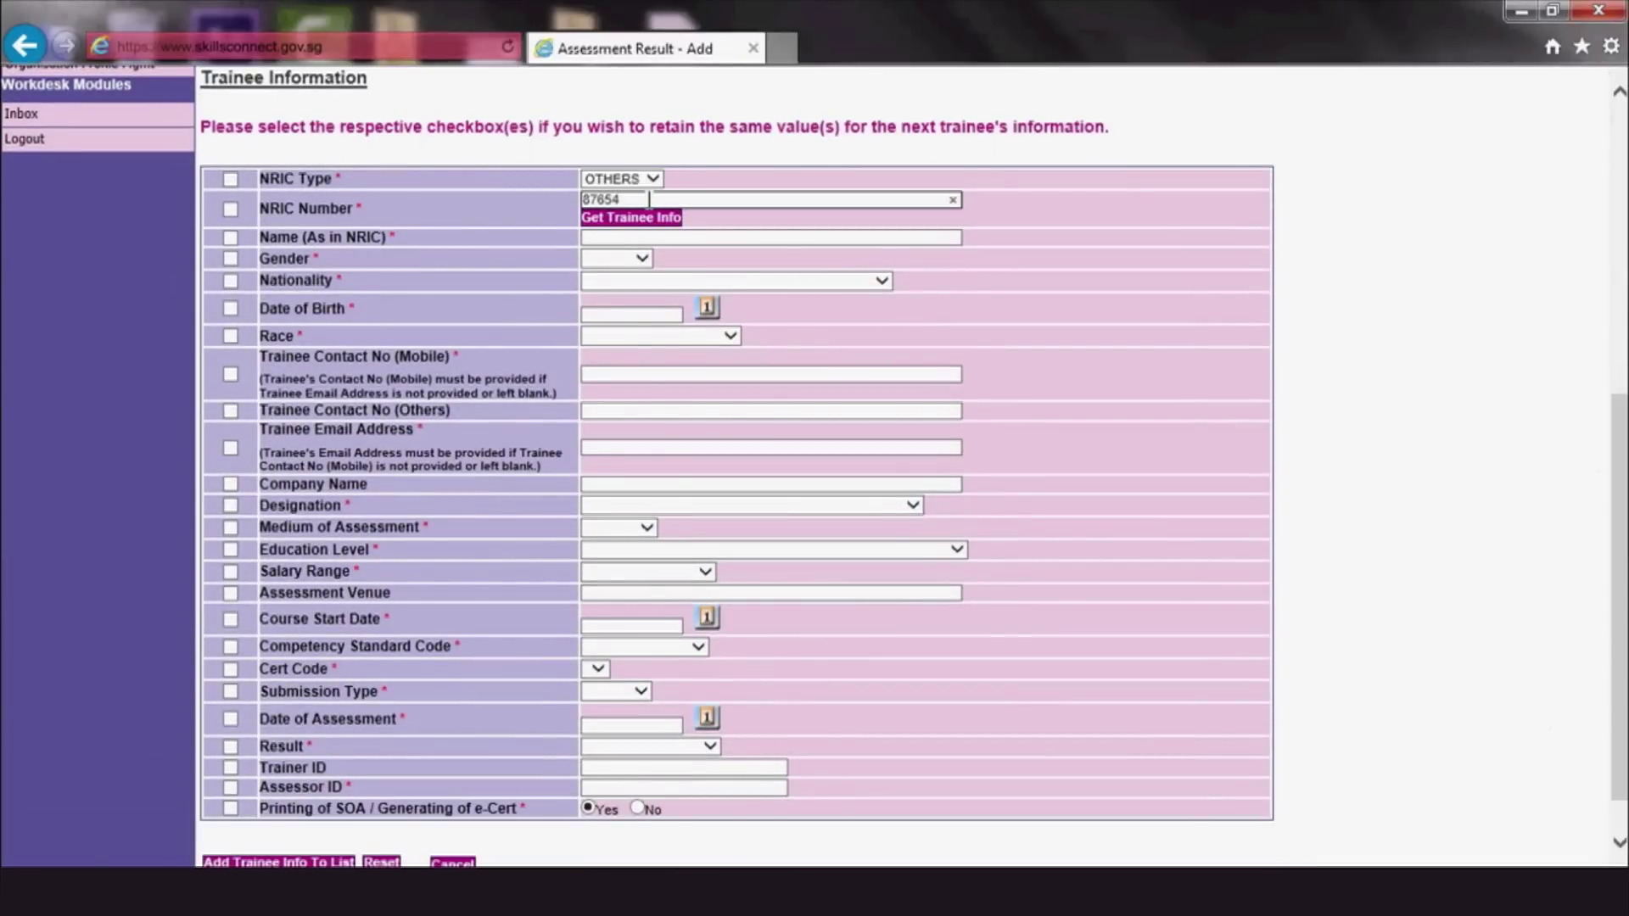
key("Tab")
type("WDA")
left_click(642, 259)
left_click(600, 288)
left_click(881, 281)
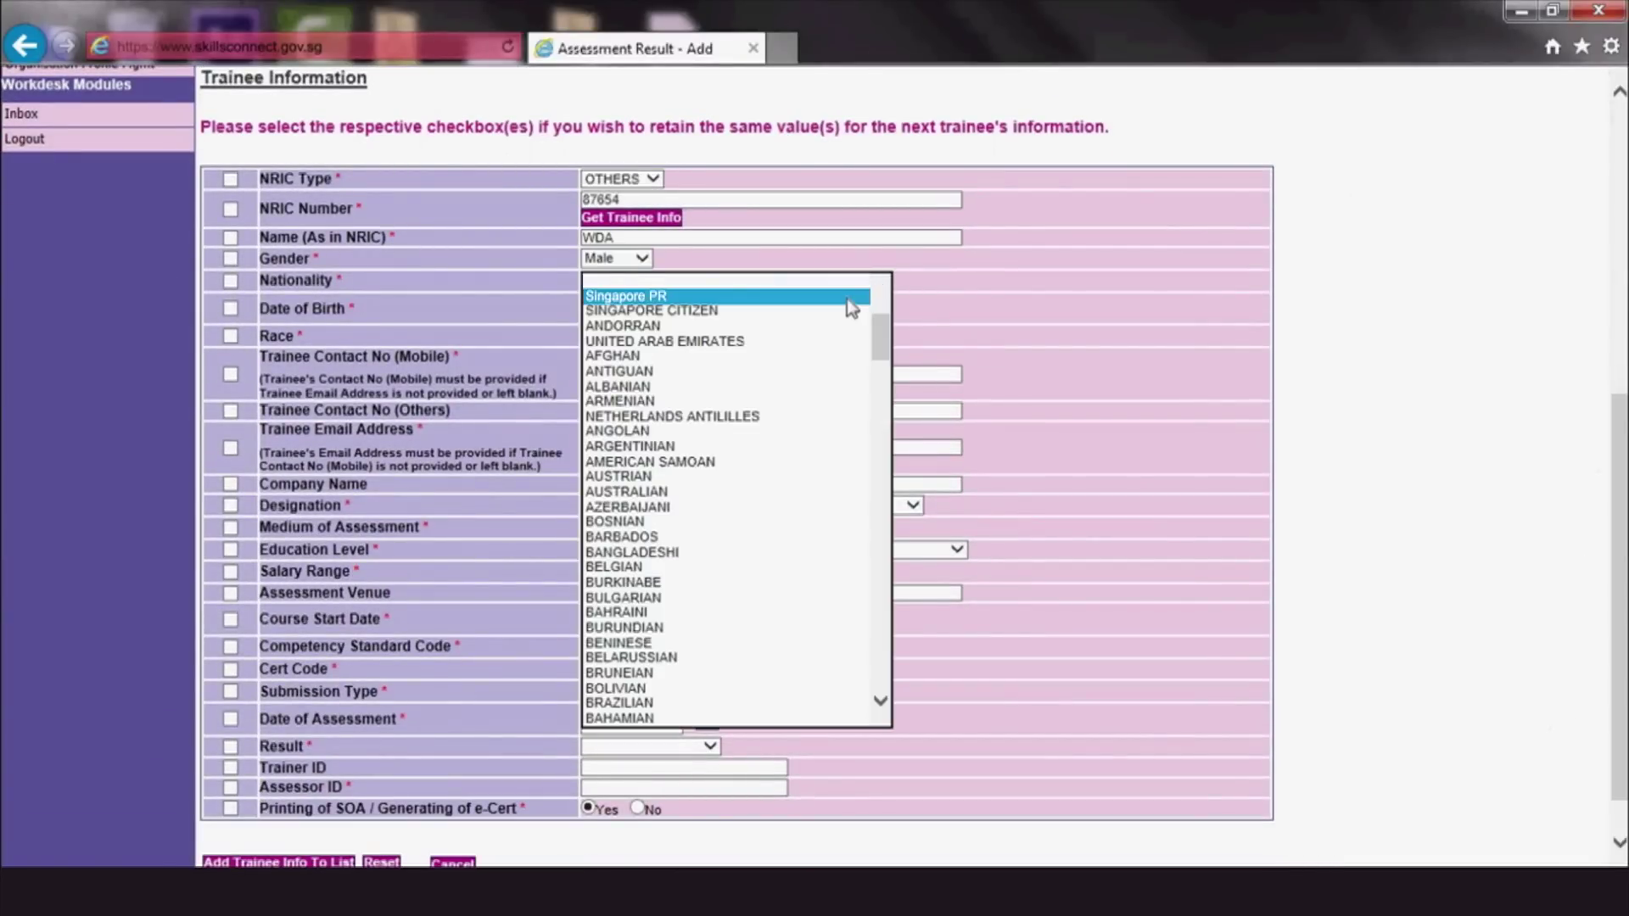
left_click(846, 304)
Set date of birth 01 Aug 1990, race Malay, and enter the trainee's mobile number
left_click(708, 308)
left_click_drag(716, 99, 813, 196)
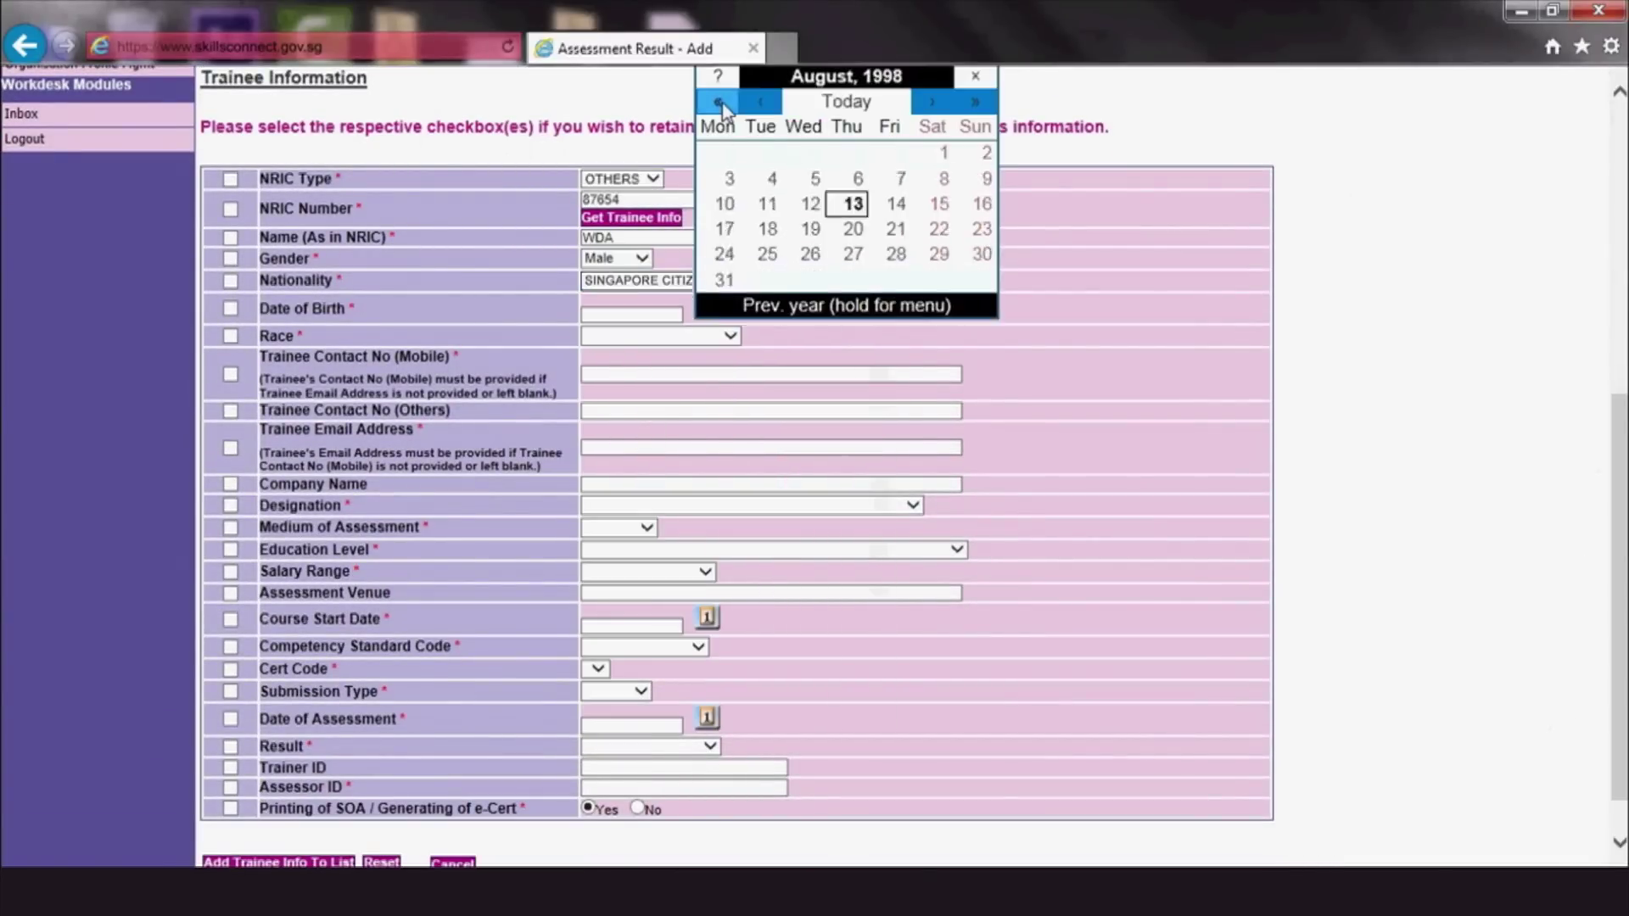
left_click(807, 143)
left_click(730, 336)
left_click(683, 380)
left_click(705, 373)
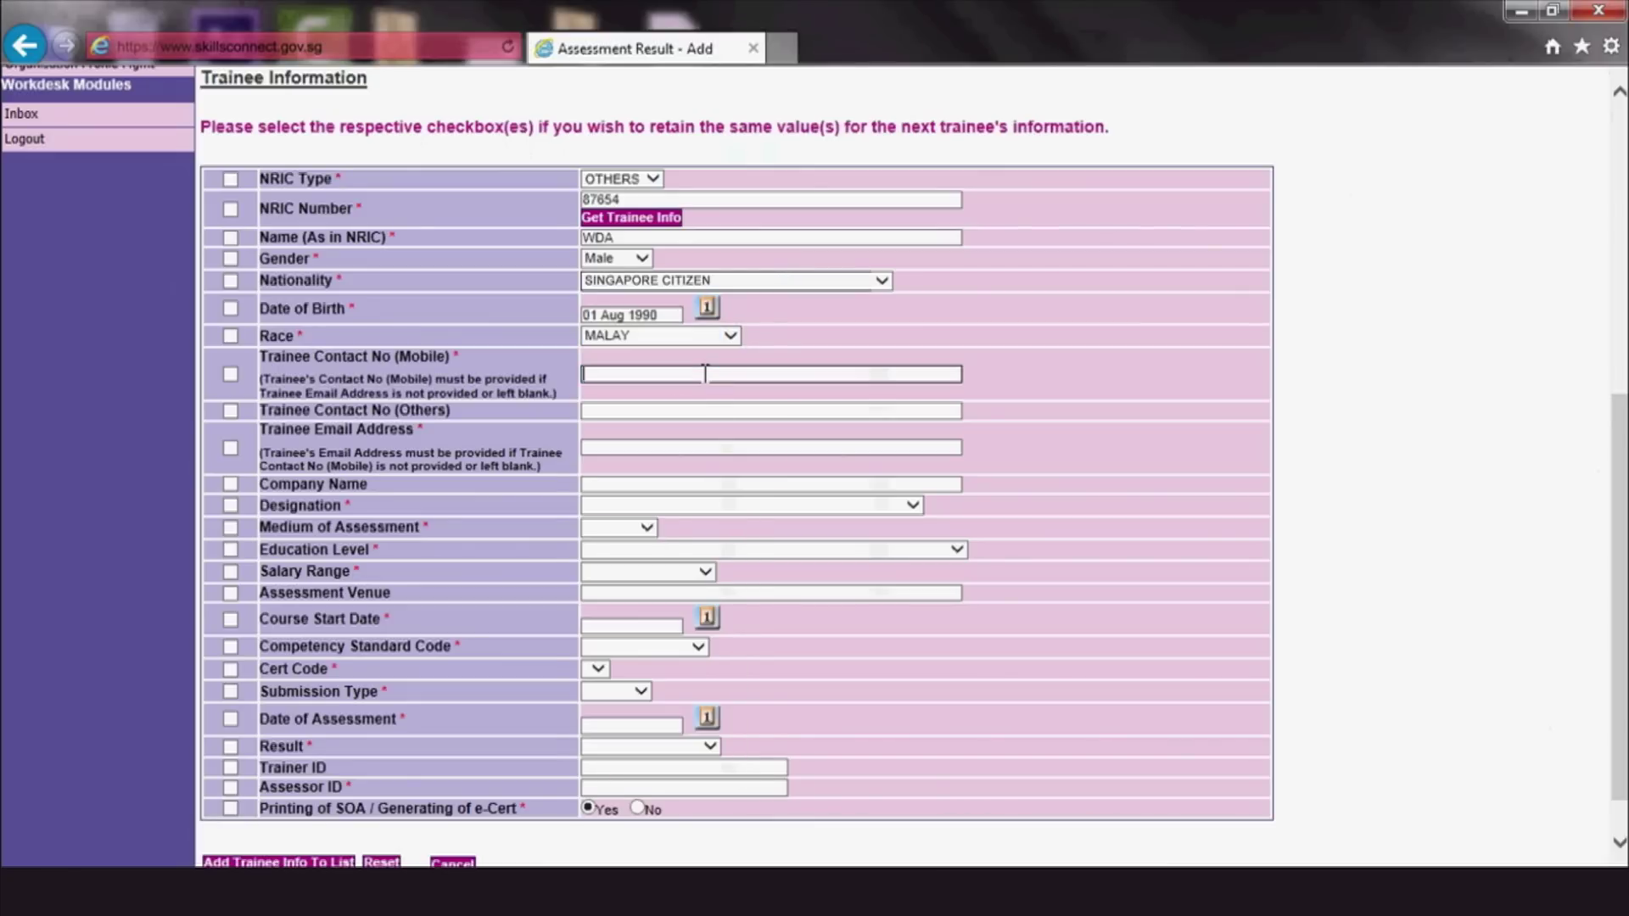
type("98765432")
Choose designation Professionals, English, education NITEC/Post Nitec, and salary $1,500 - $1,999
left_click(912, 505)
left_click(895, 538)
left_click(647, 527)
left_click(643, 586)
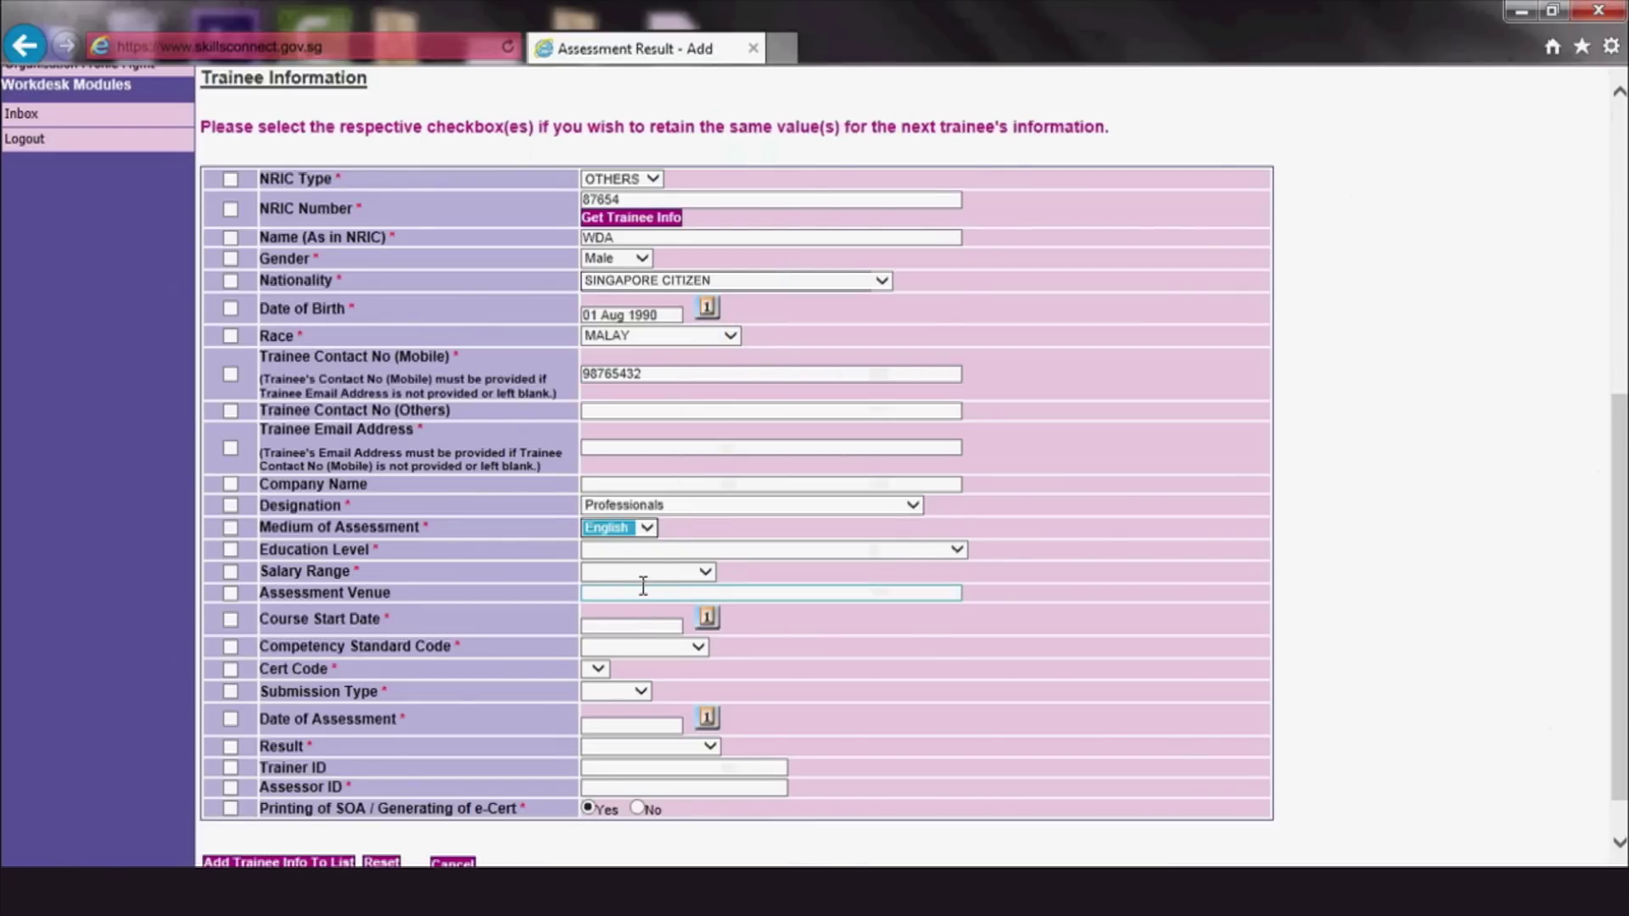
left_click(678, 549)
left_click(679, 639)
left_click(704, 571)
left_click(671, 598)
Set course start date 01 Aug 2014 and cert code Industry and Generic Skills SOA
left_click(708, 618)
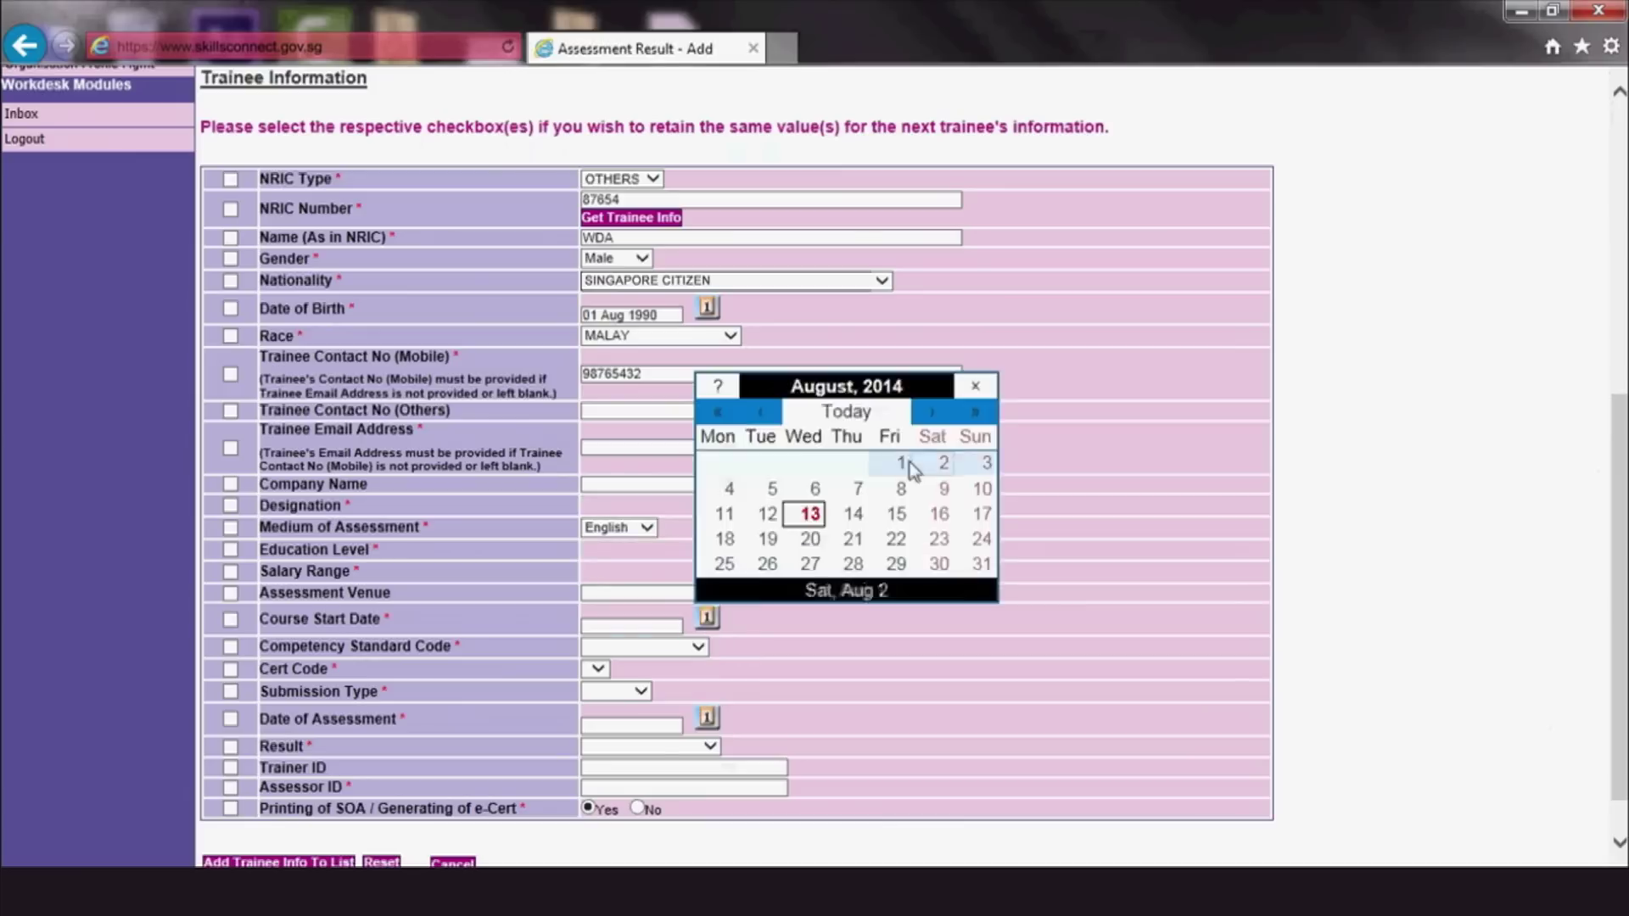
left_click(901, 462)
left_click(691, 667)
left_click(782, 684)
left_click(642, 691)
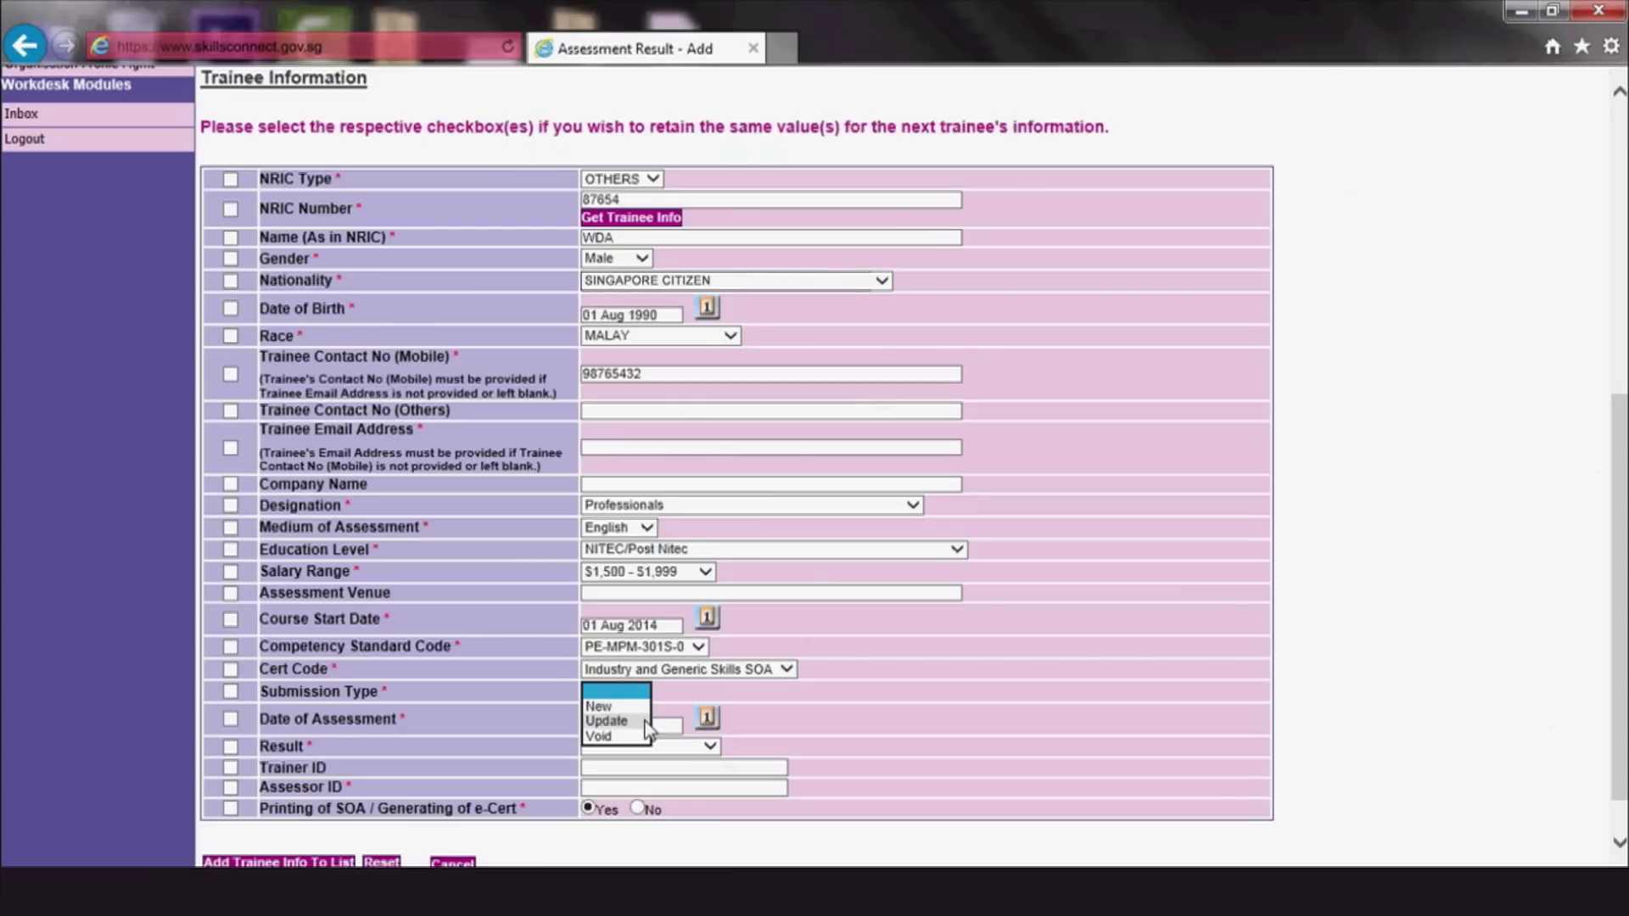
Check the tooltip describing what the Void submission type requires
mouse_move(645, 744)
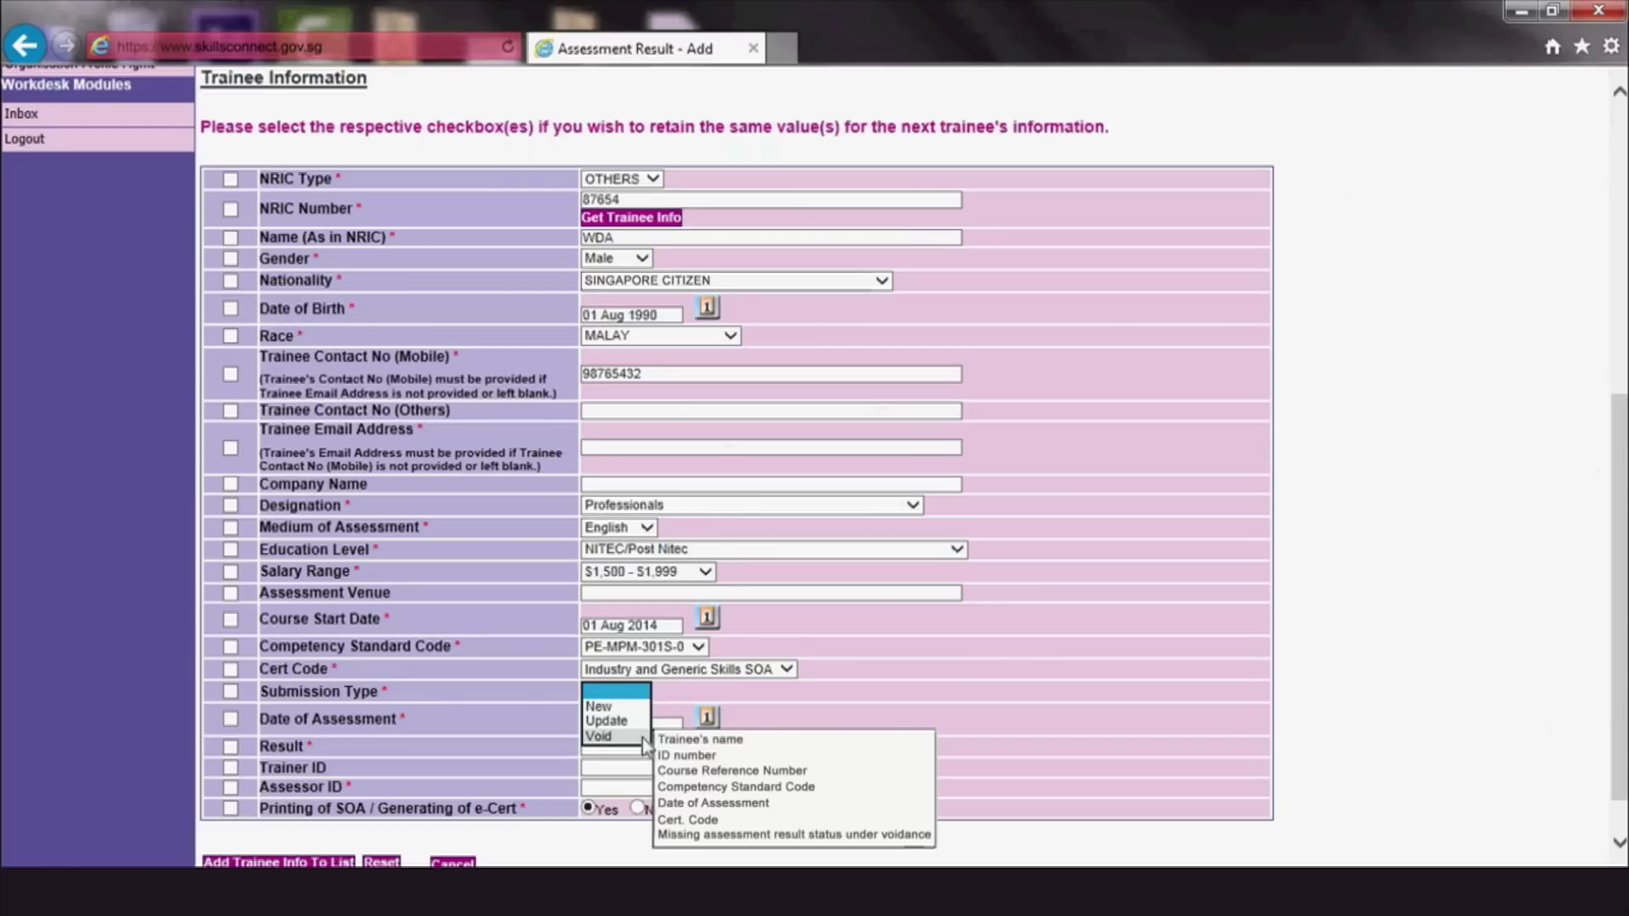
Set submission type New, assessment date 12 Aug 2014, result Competent, and enter the assessor ID
left_click(598, 706)
left_click(707, 718)
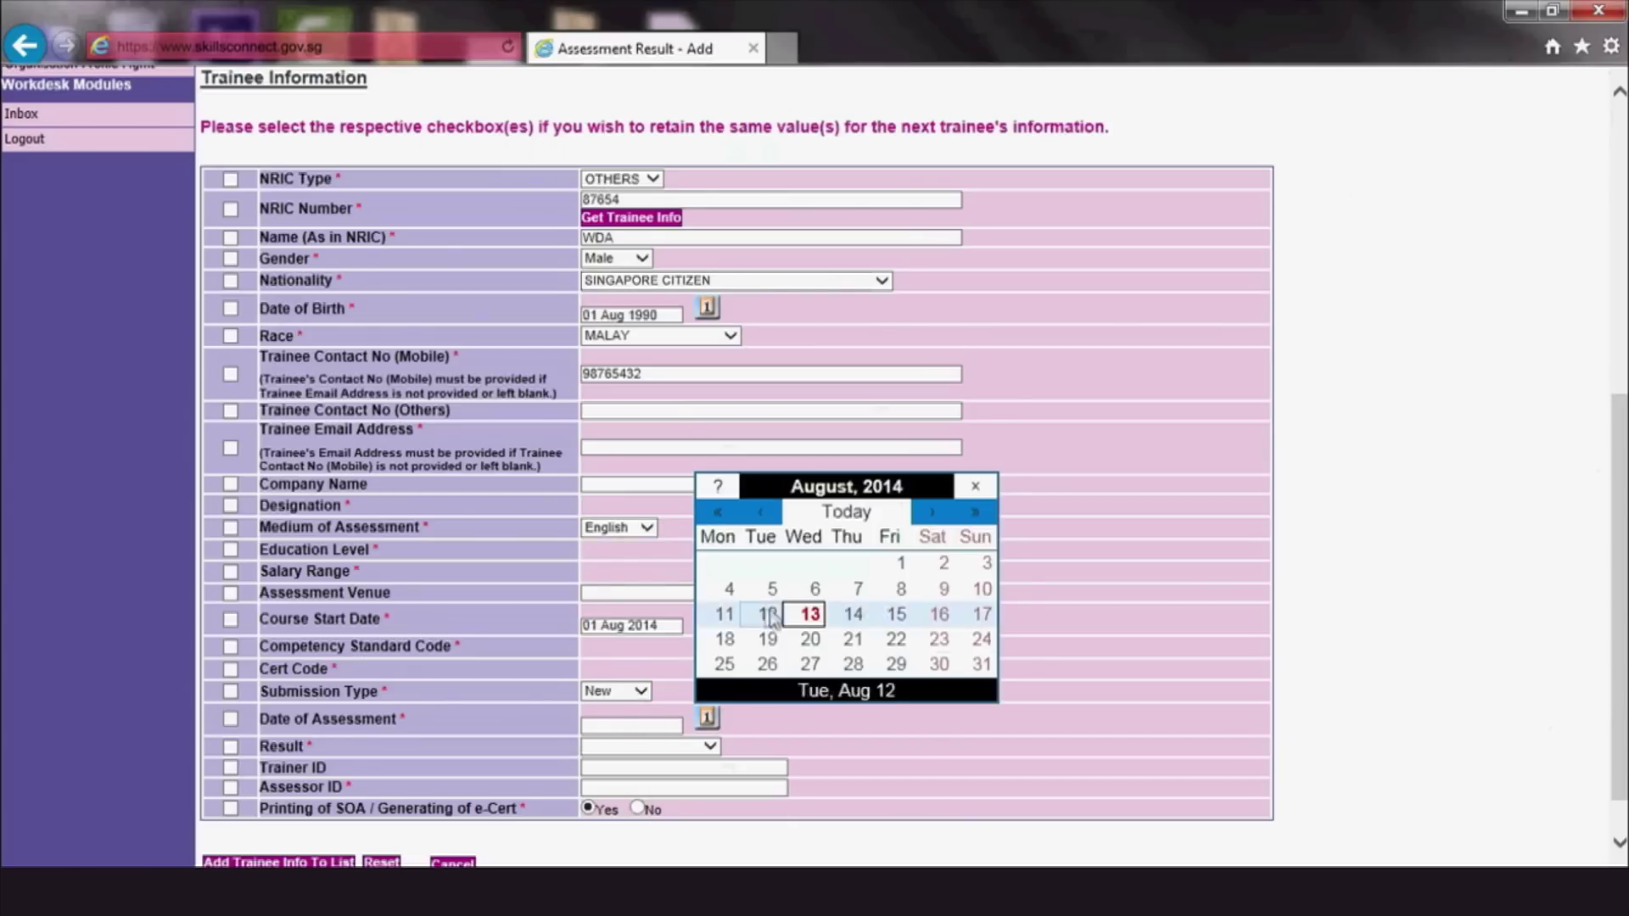
left_click(811, 613)
left_click(711, 747)
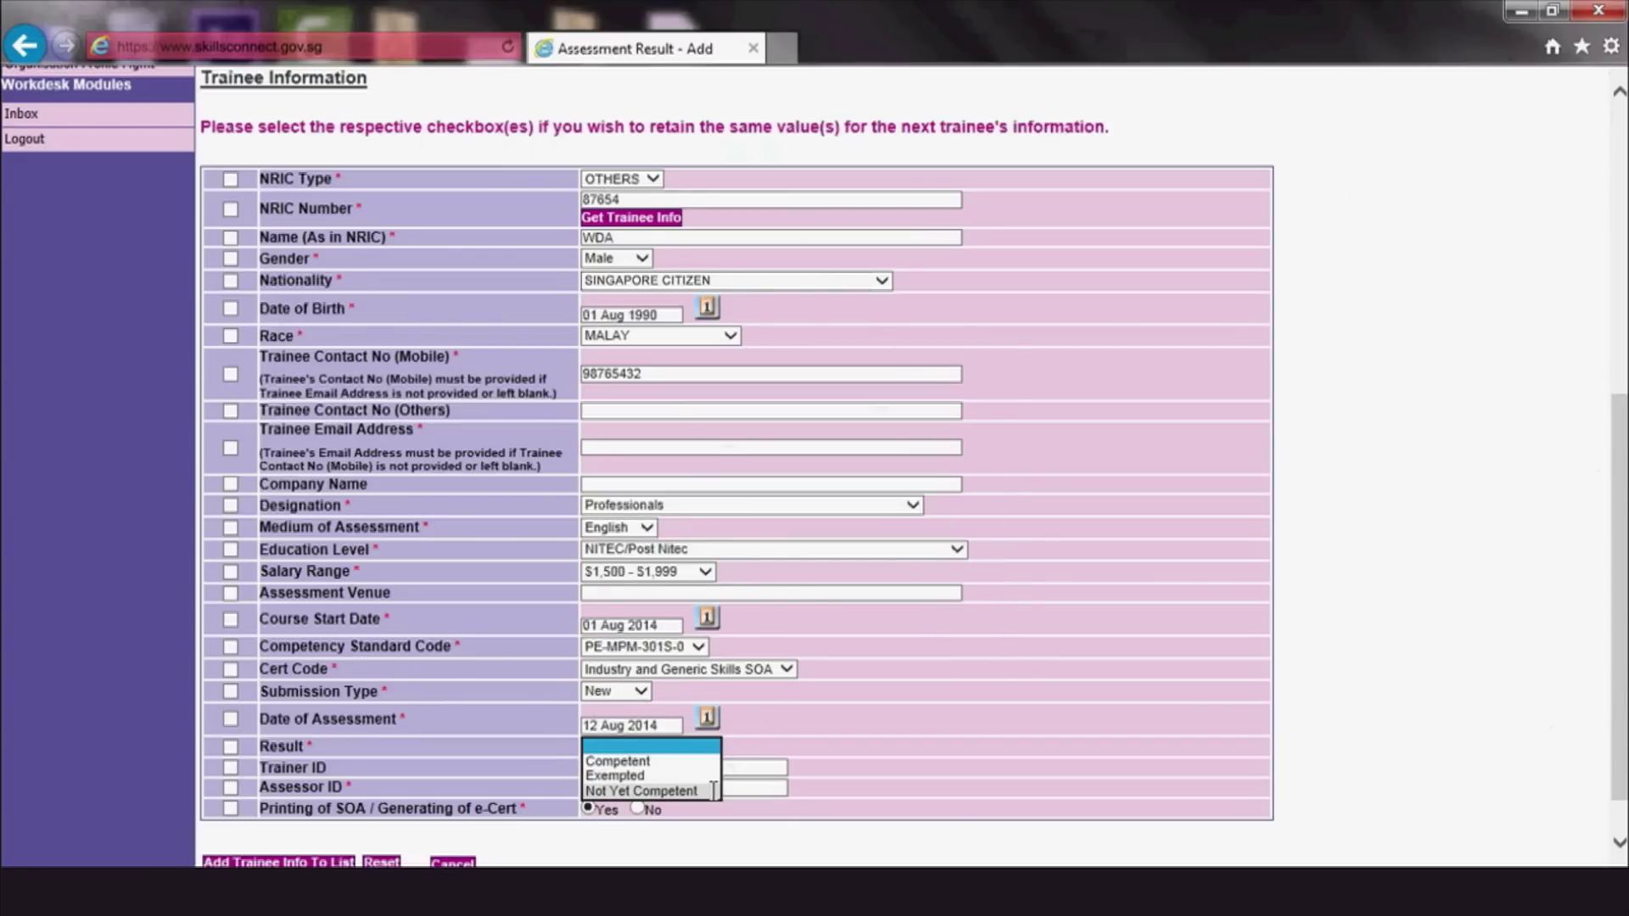
left_click(705, 764)
left_click(717, 786)
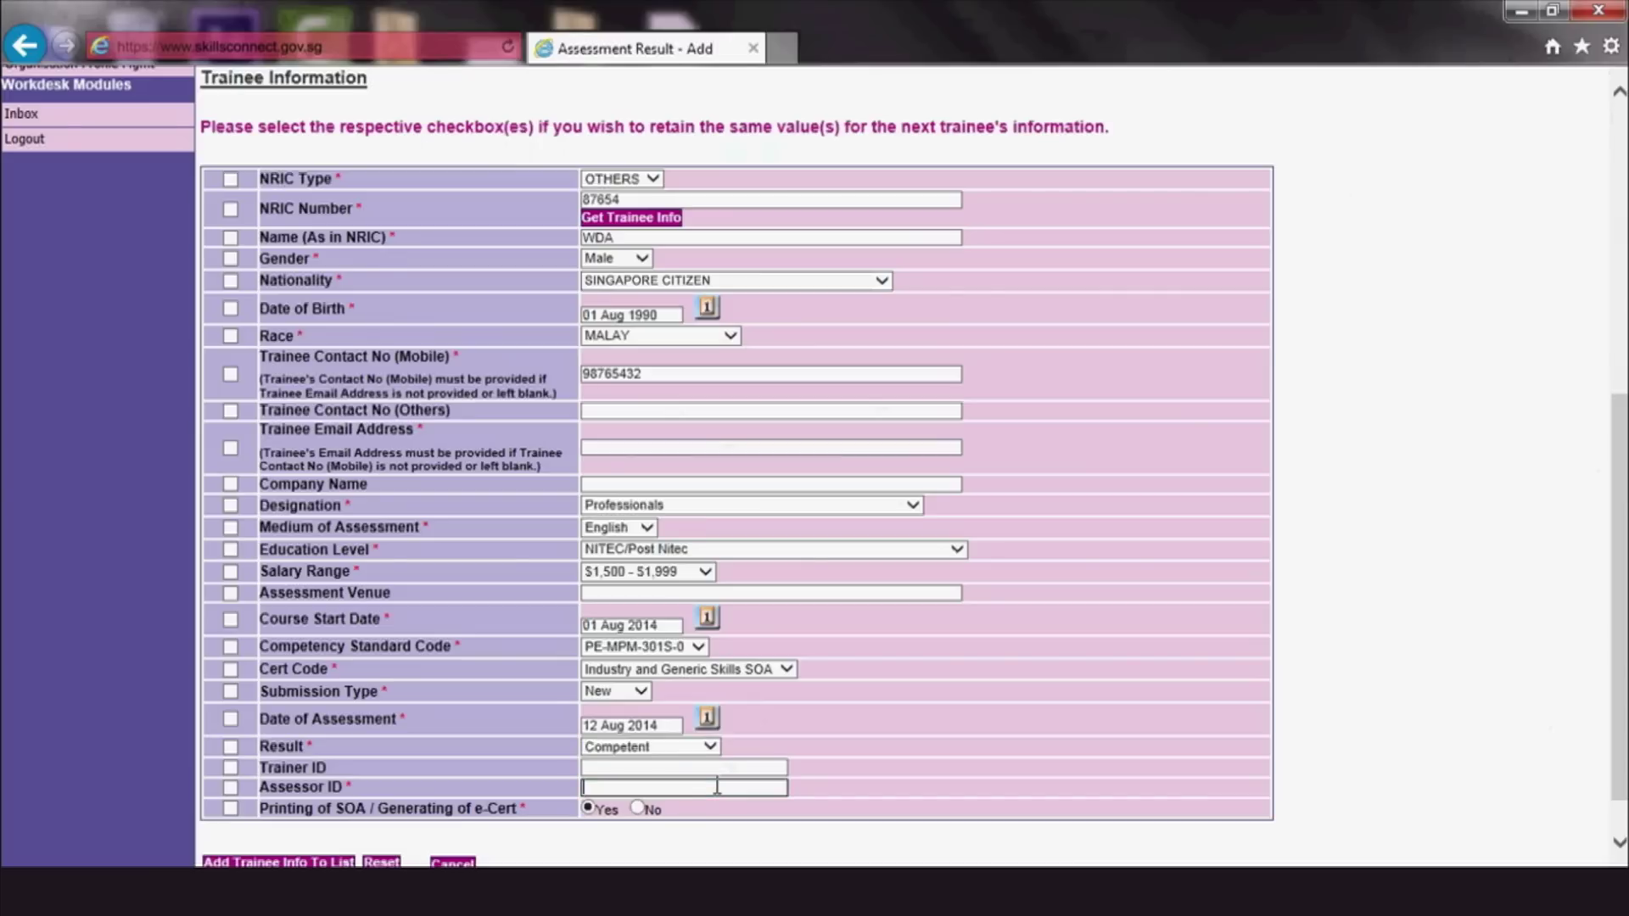
type("123456")
scroll(862, 769, "down", 1)
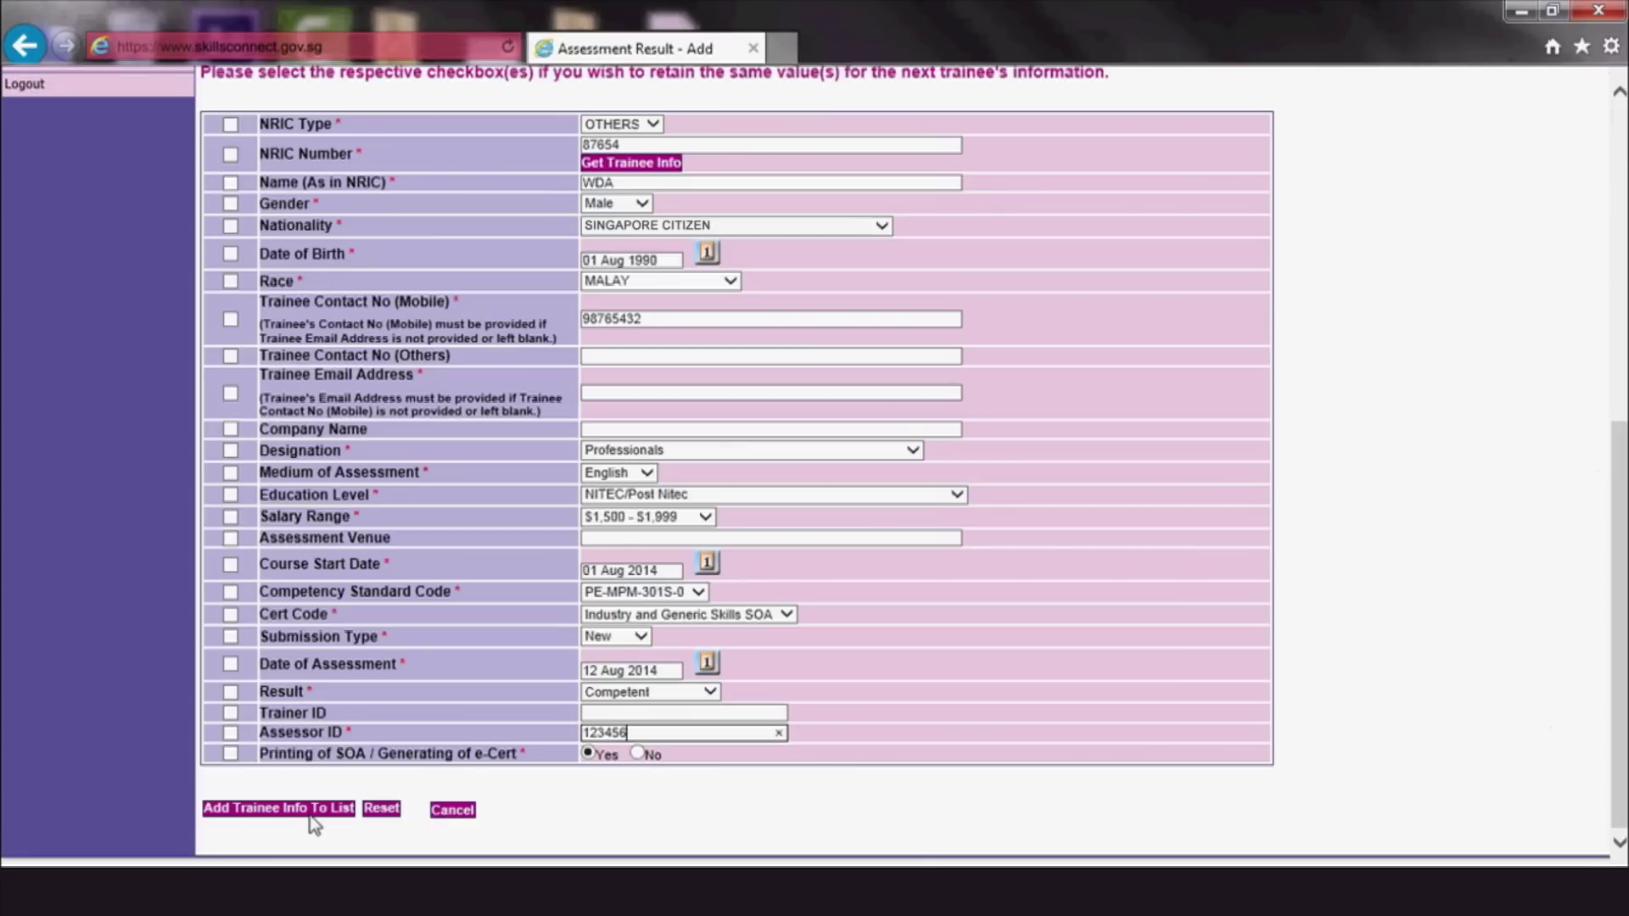
Add this trainee to the list and submit both listed trainees' assessment results
left_click(309, 816)
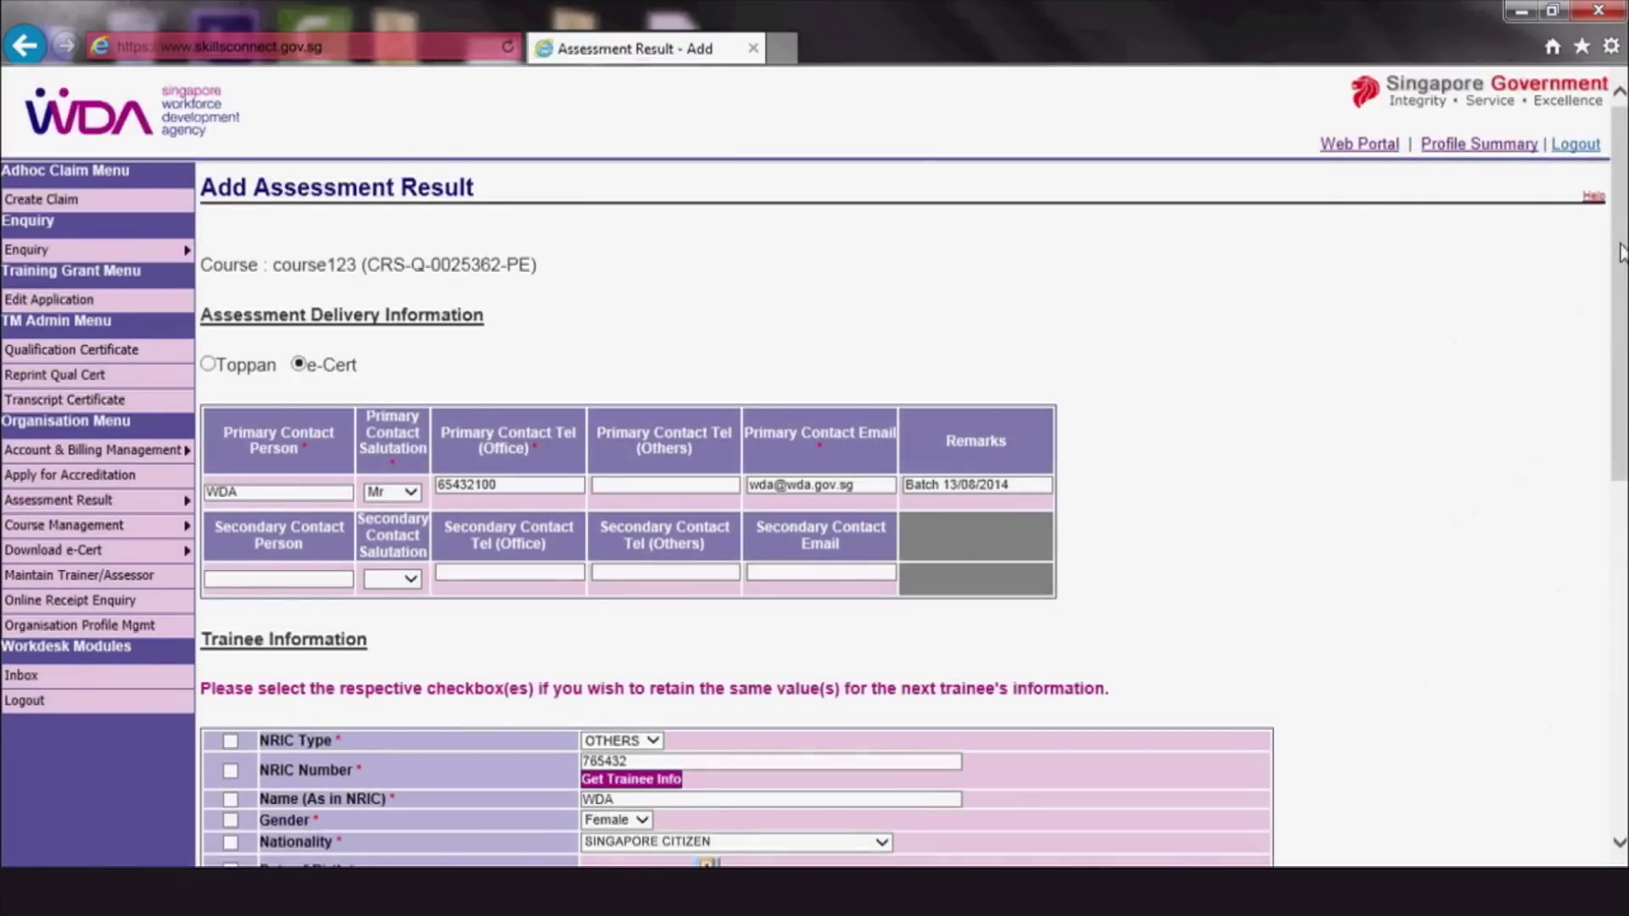
scroll(1623, 337, "down", 3)
left_click_drag(1623, 337, 1622, 603)
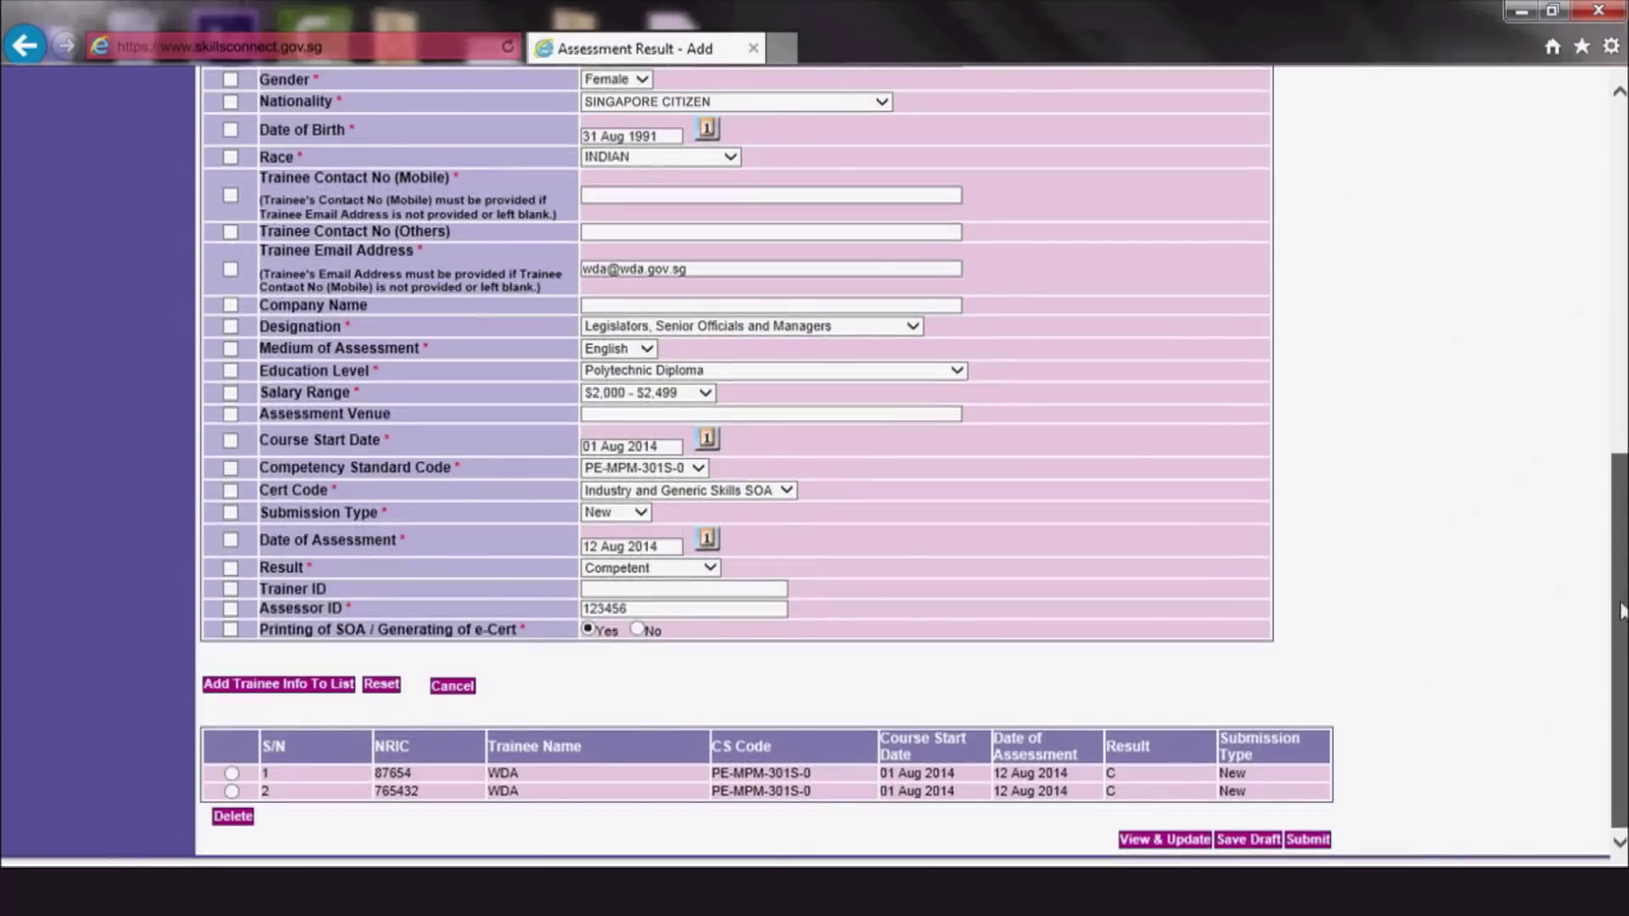
left_click(1312, 841)
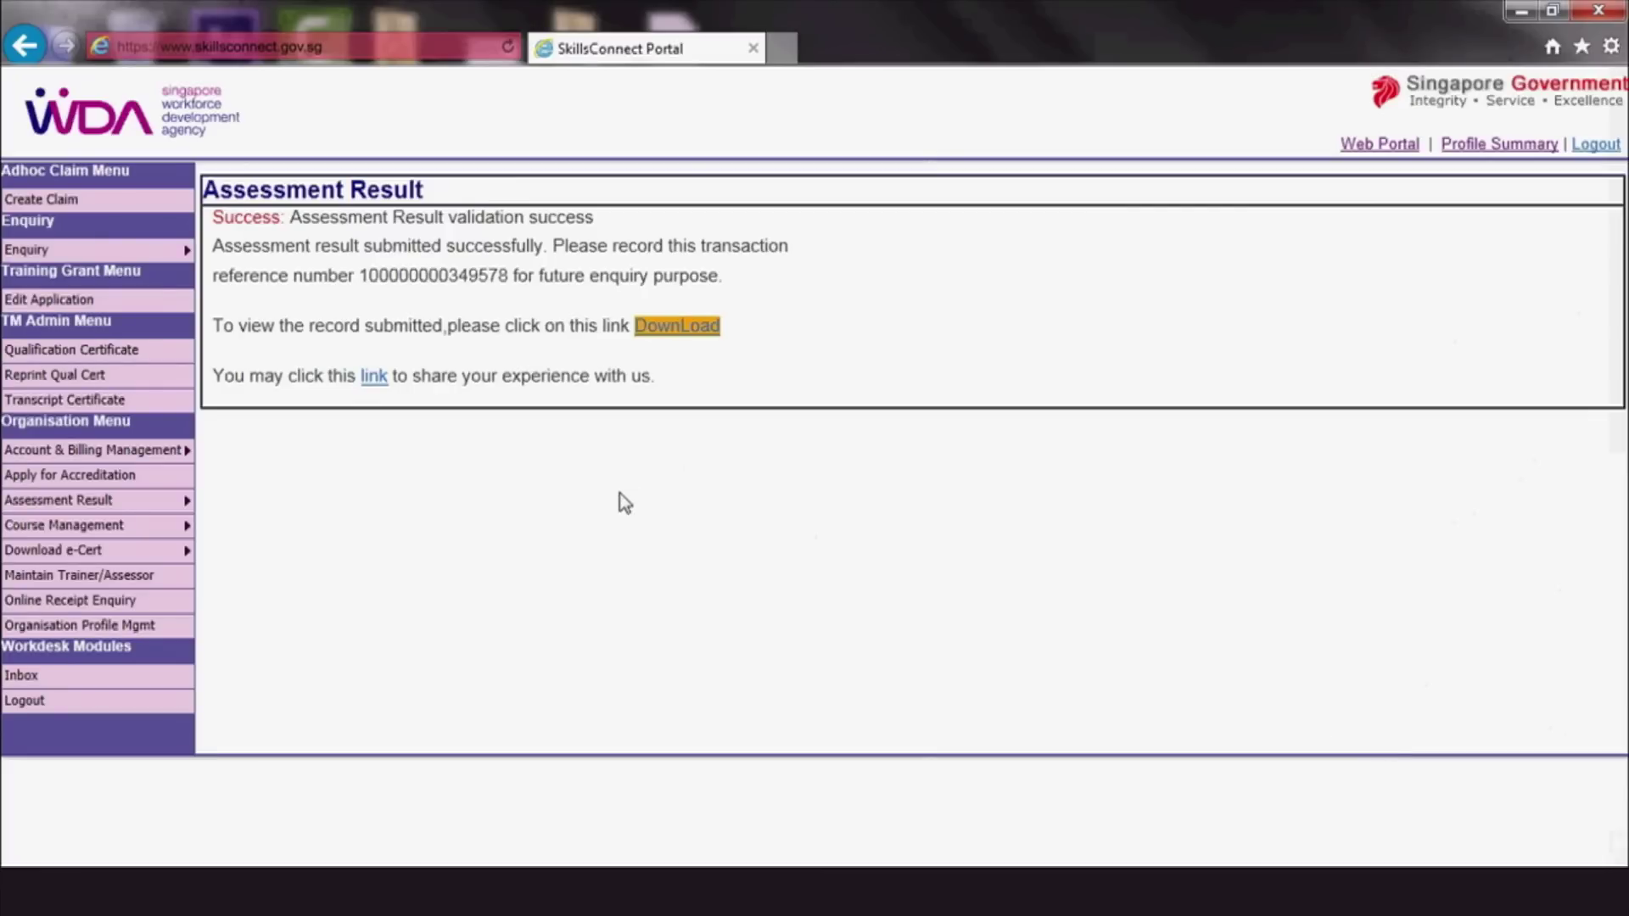
Copy the transaction reference number and save the Deliver Table Game - Sic Bo entry as a draft
left_click_drag(509, 276, 369, 280)
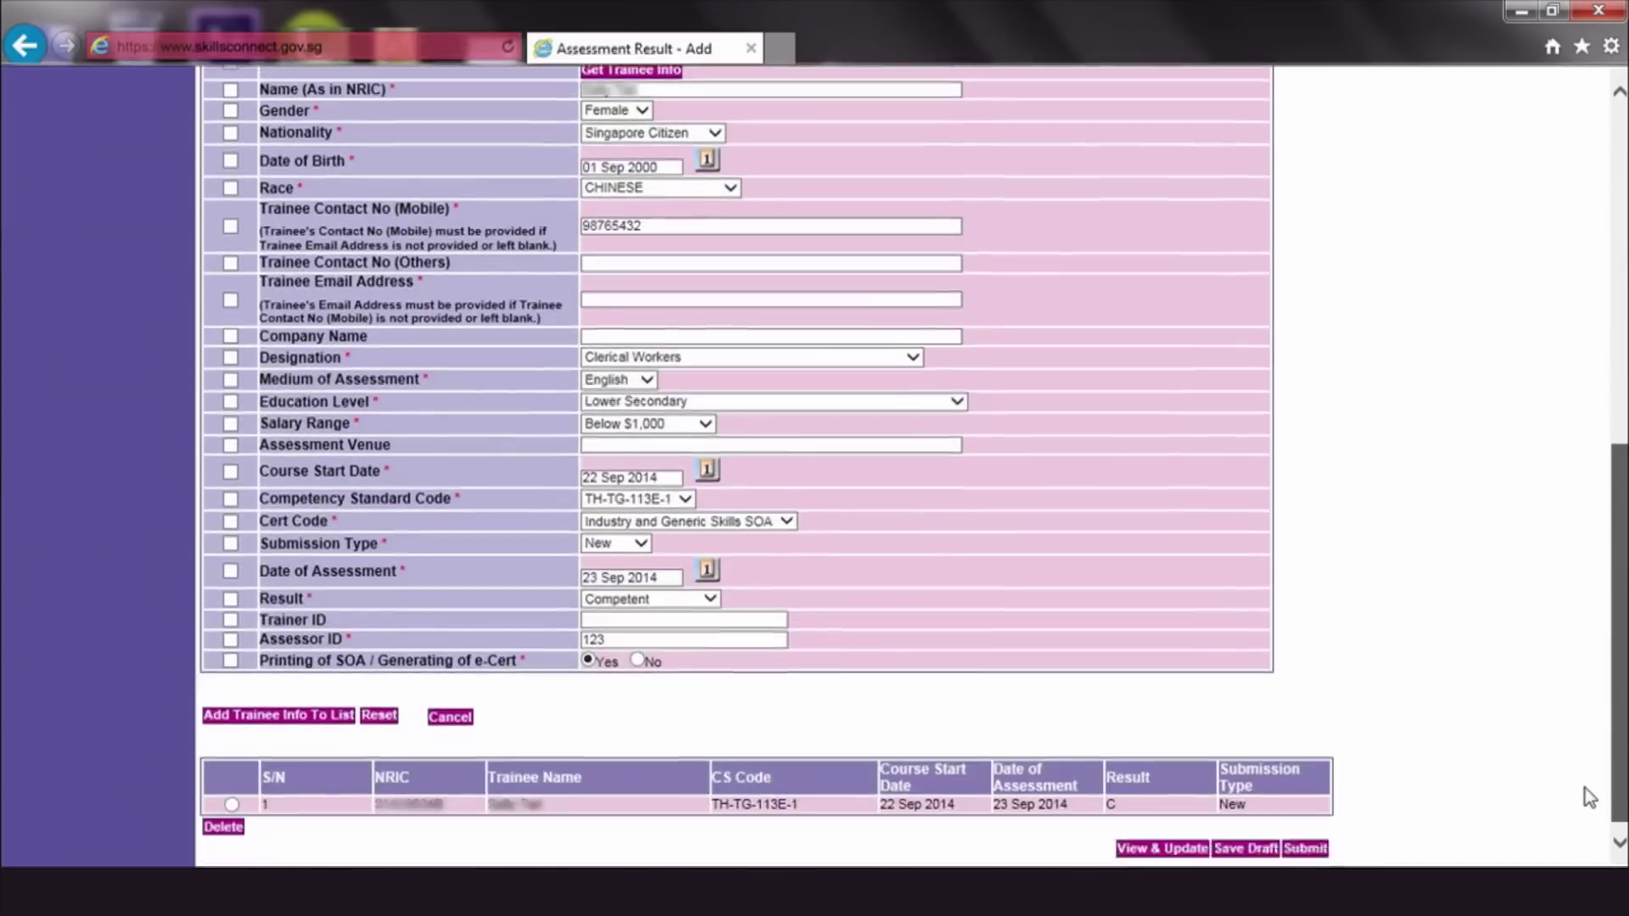
scroll(1590, 798, "down", 1)
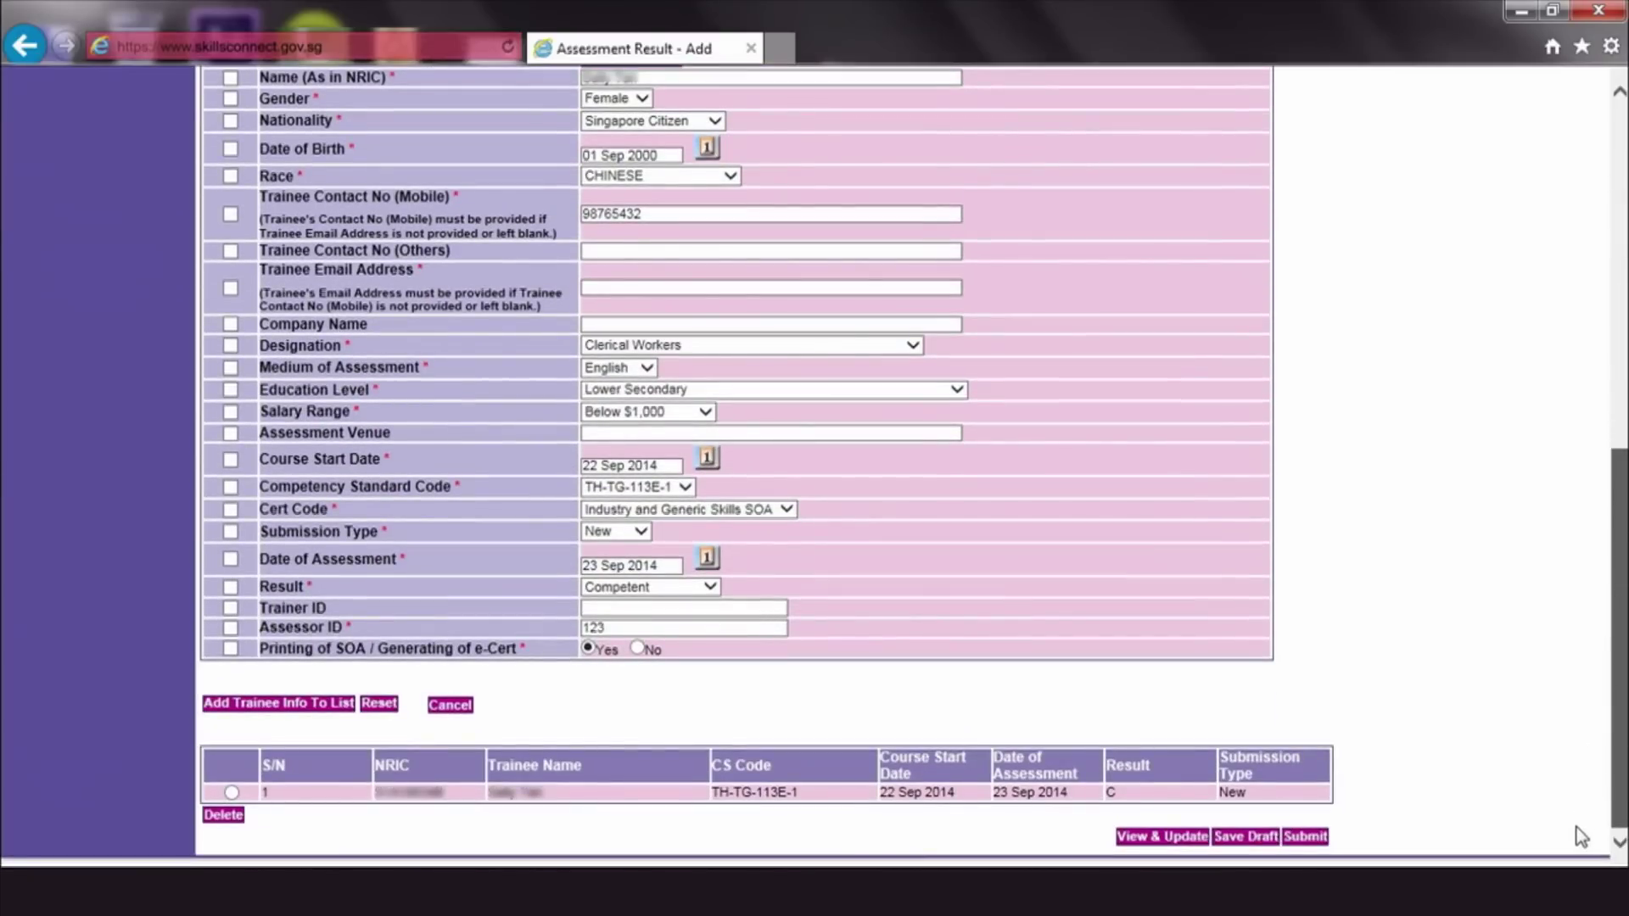
left_click(1245, 838)
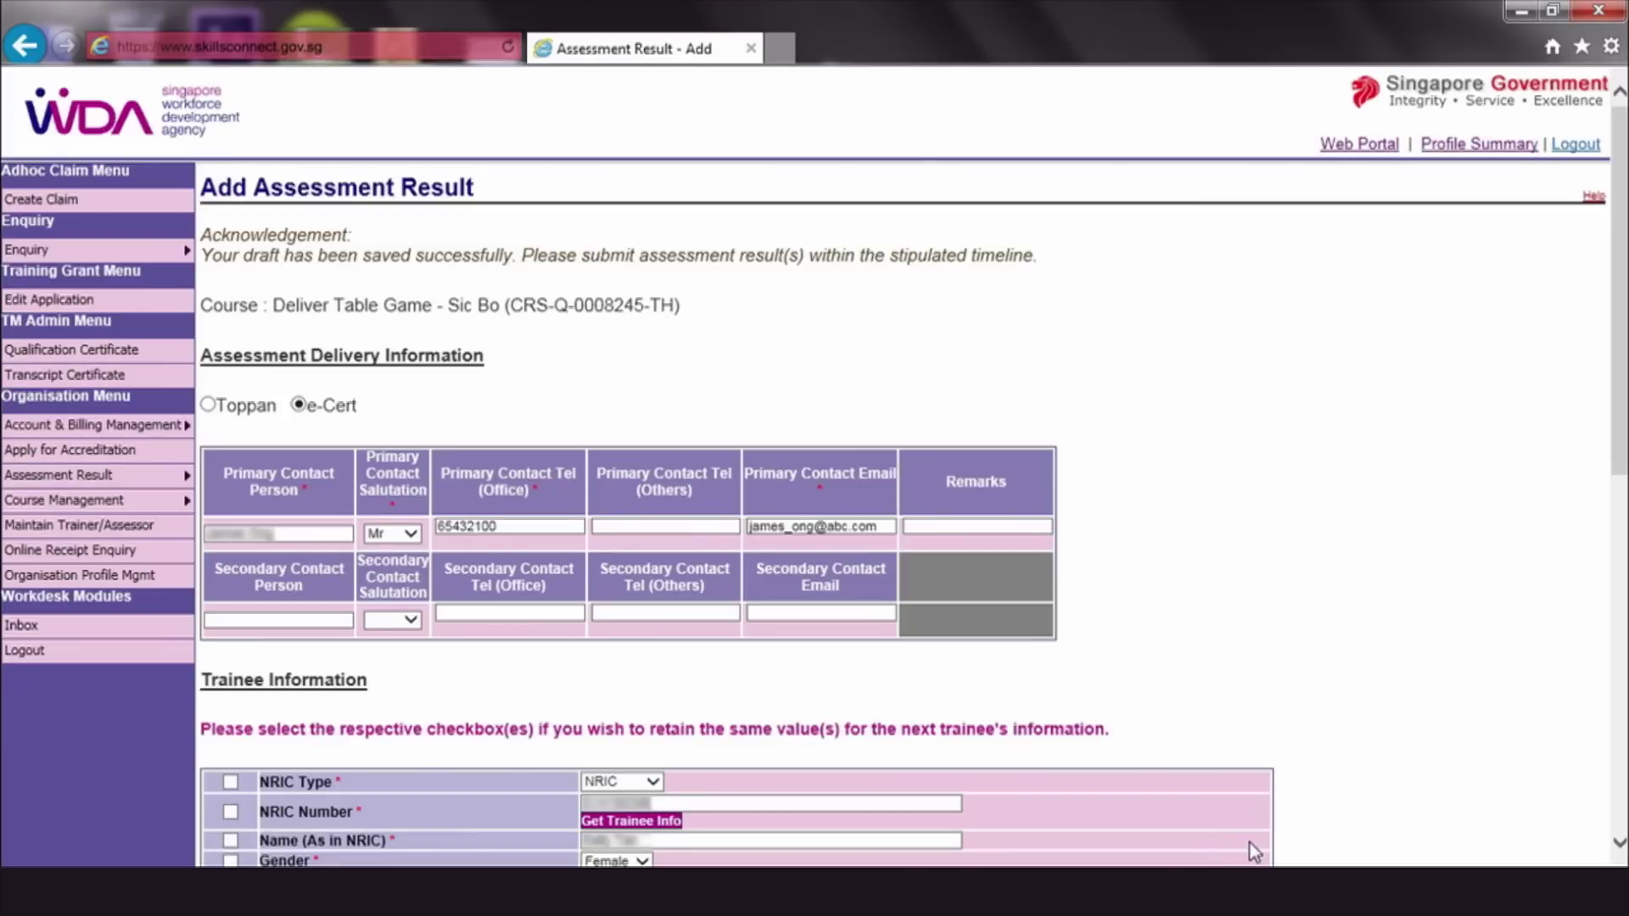
Select the saved draft under Save Draft Assessment Result and reopen it for editing
mouse_move(127, 477)
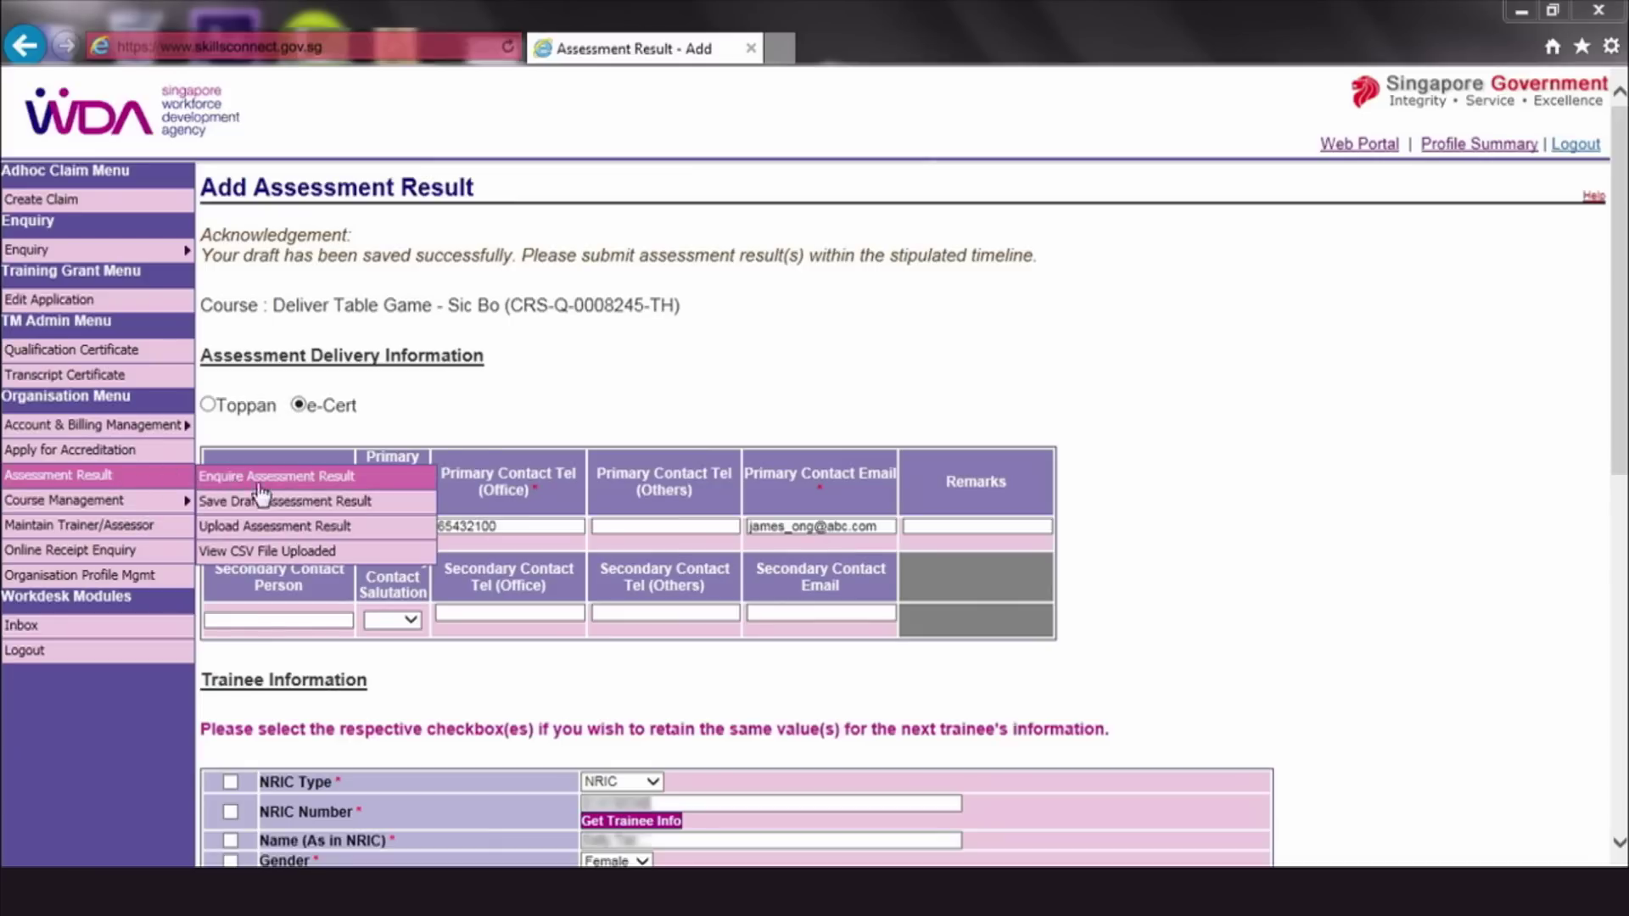
left_click(405, 509)
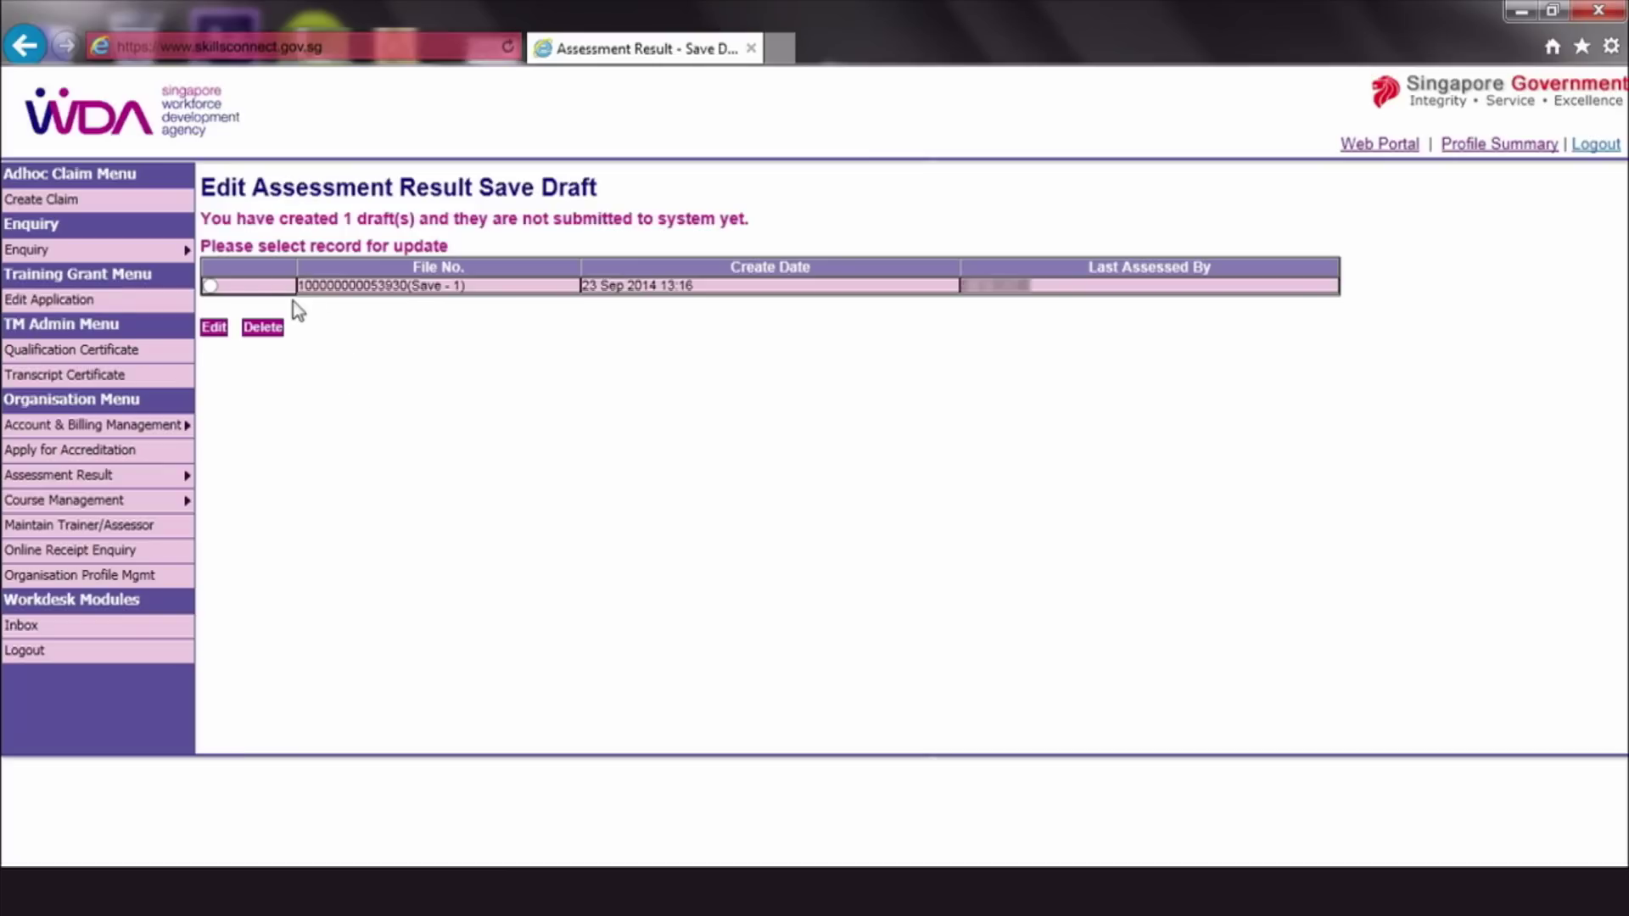
left_click(209, 286)
left_click(213, 327)
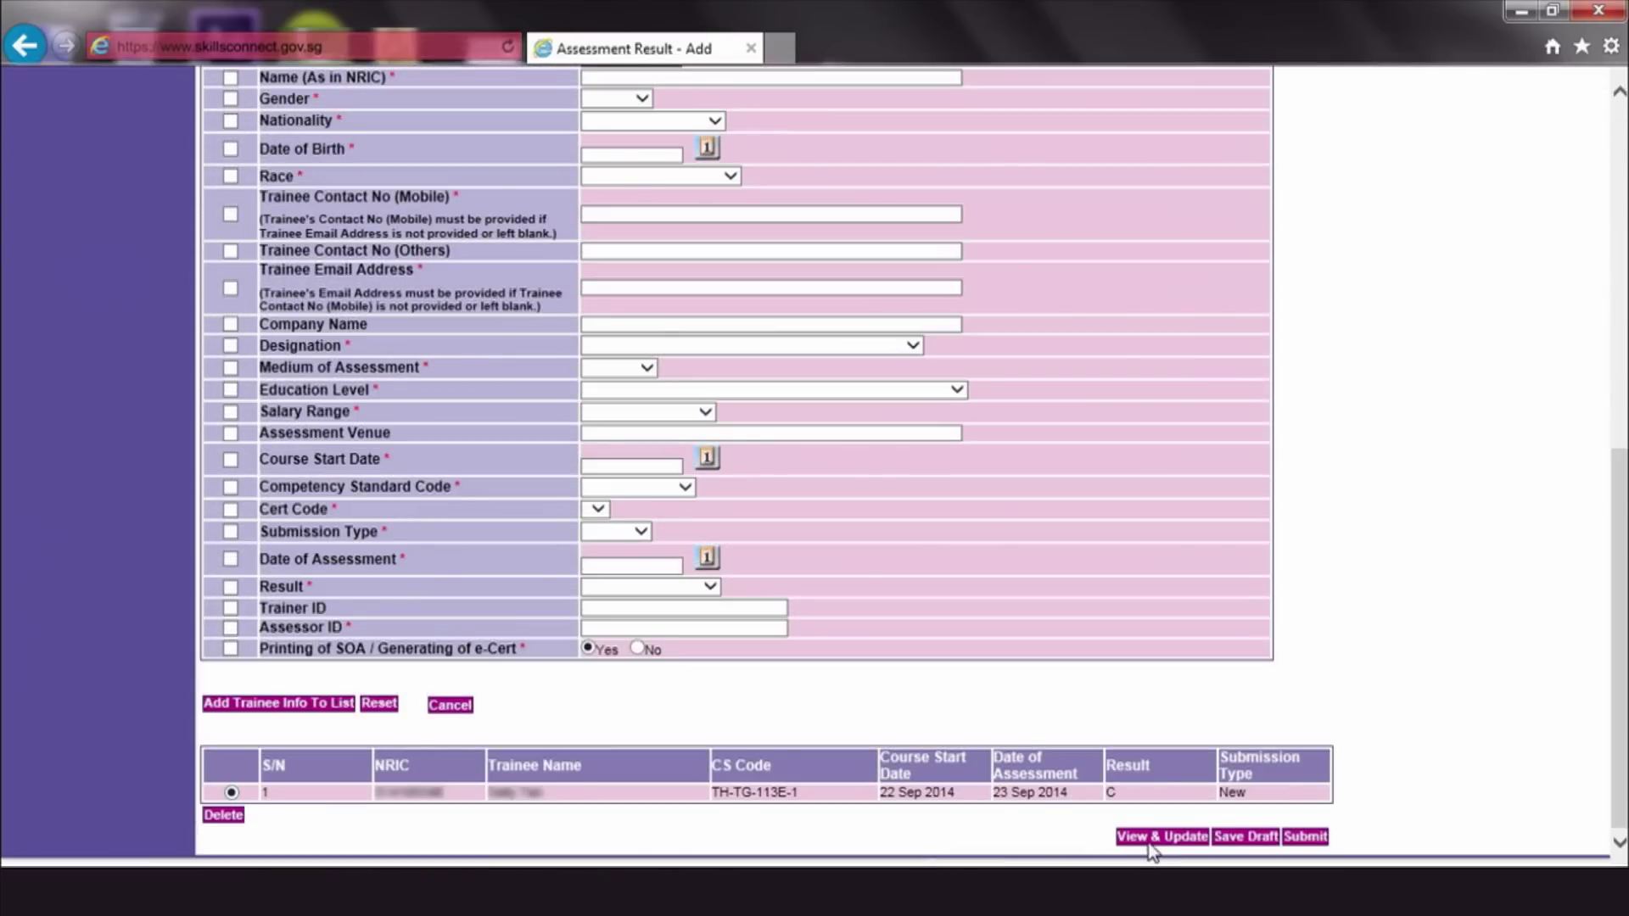
Change the listed trainee's birth date to 01 Sep 1990, update the list, and submit
left_click(1161, 836)
scroll(763, 424, "down", 6)
left_click(707, 321)
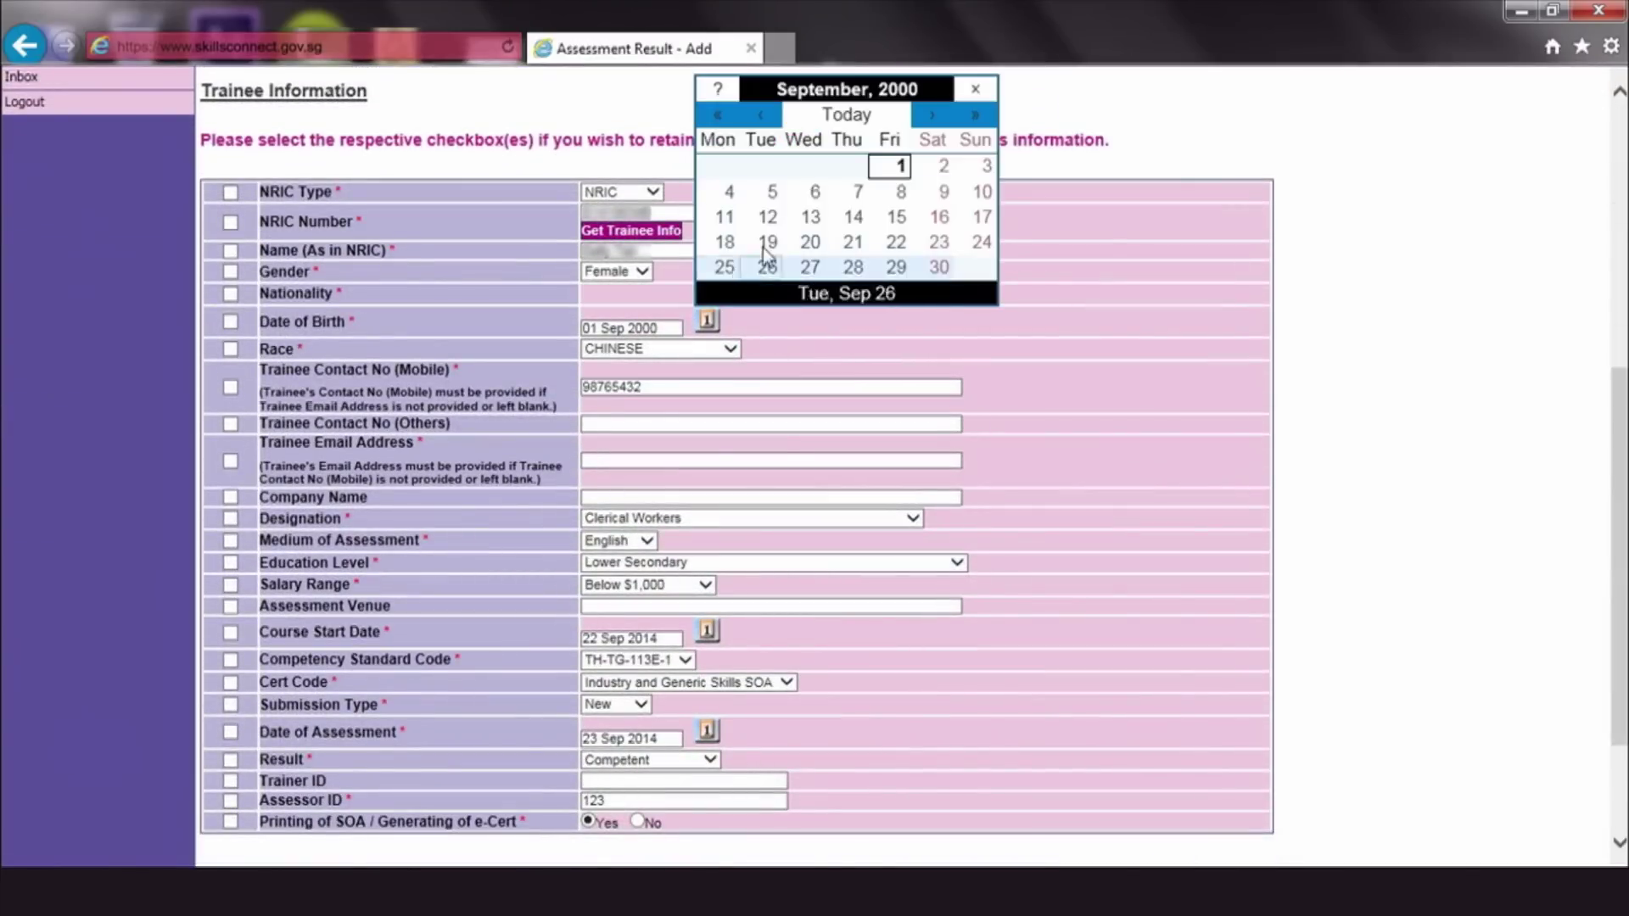
left_click(717, 115)
left_click(718, 115)
left_click(939, 165)
scroll(1624, 502, "down", 2)
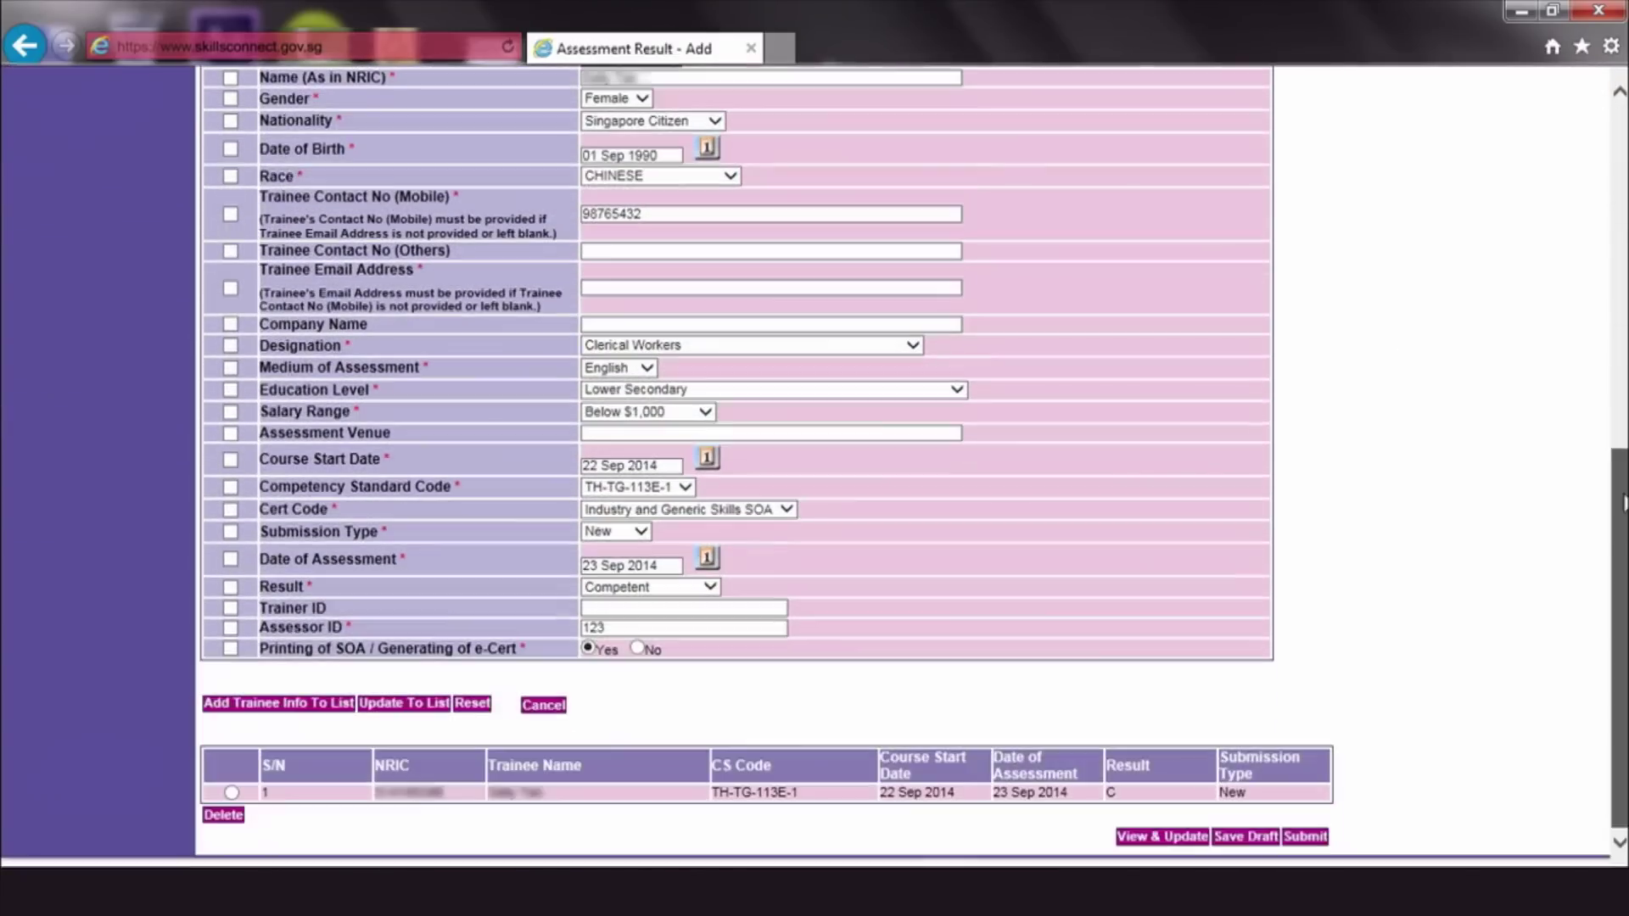
left_click(426, 703)
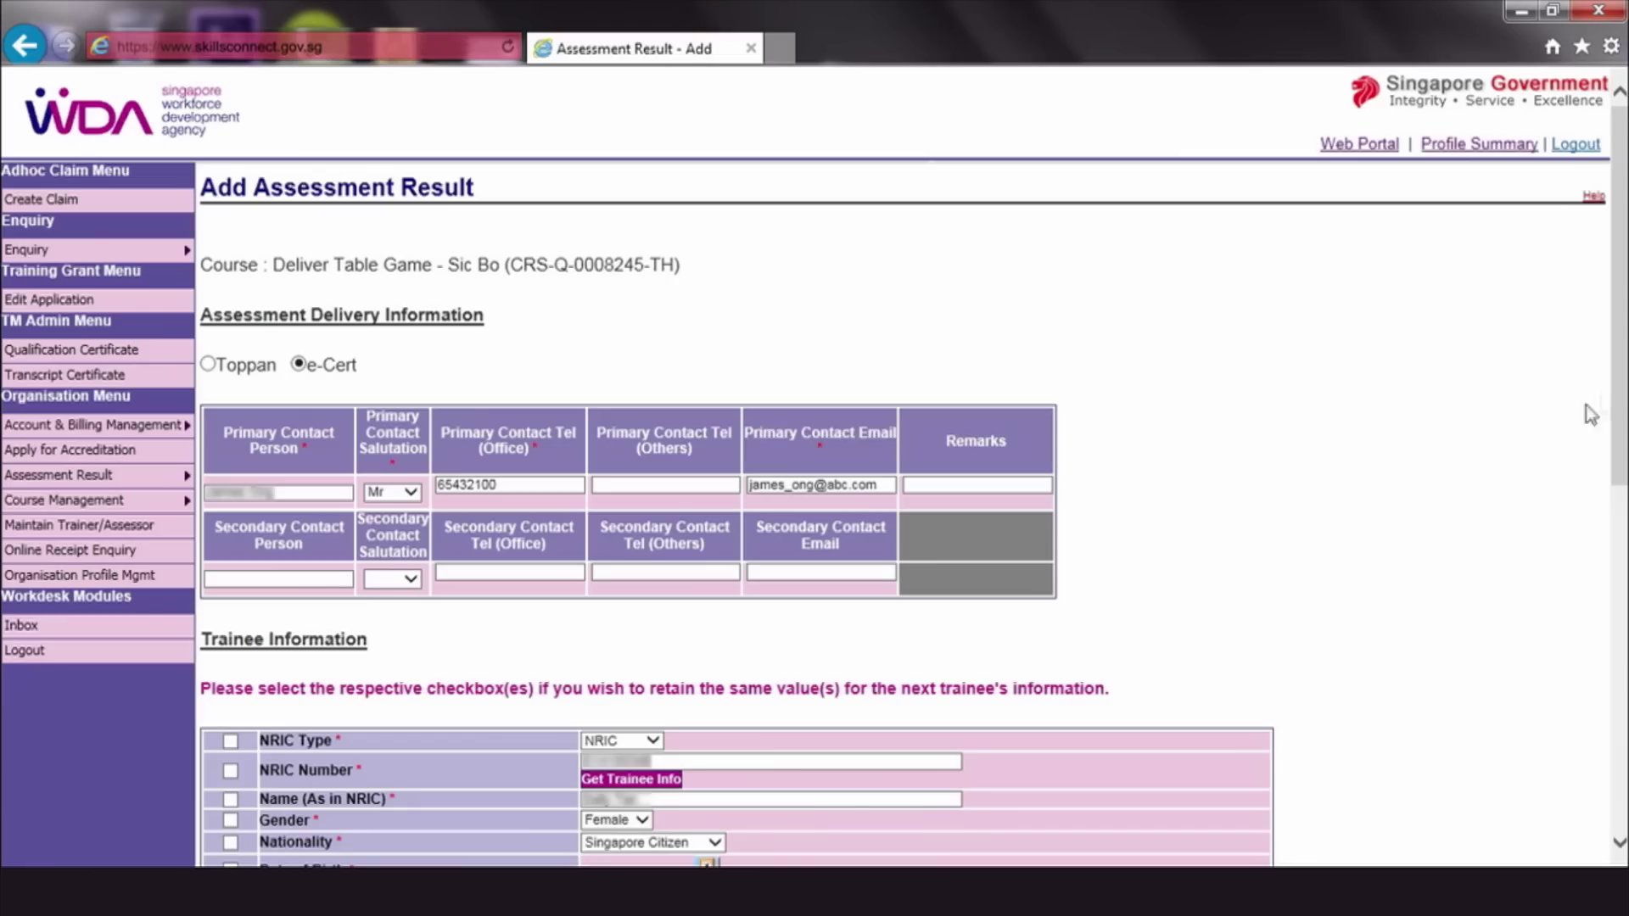
scroll(1591, 415, "down", 8)
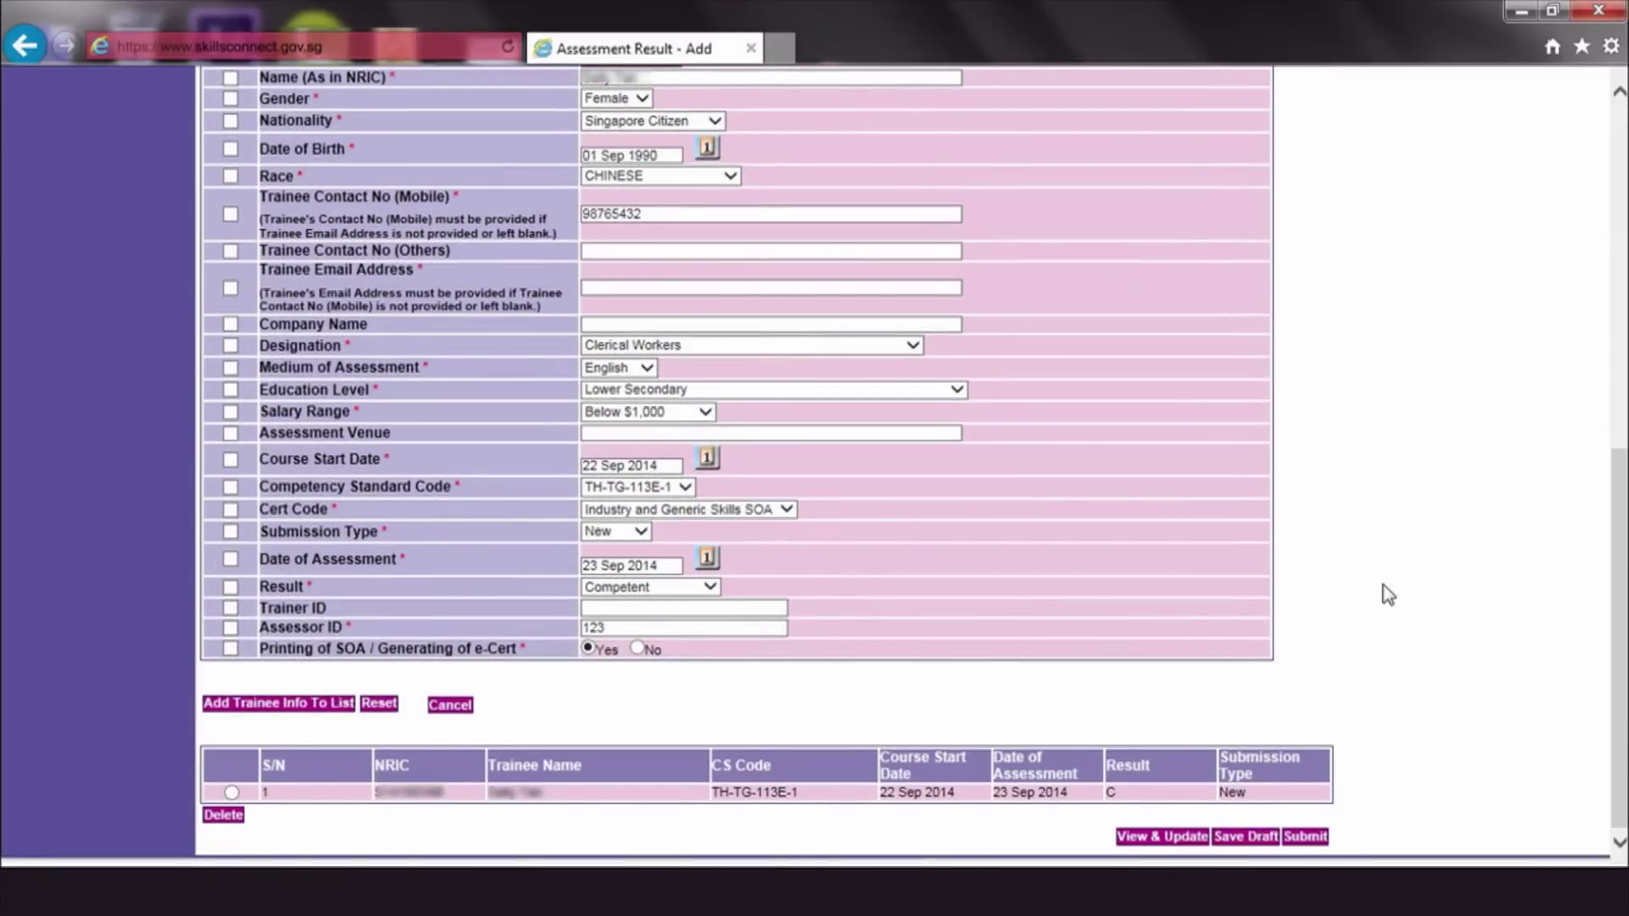
left_click(1305, 836)
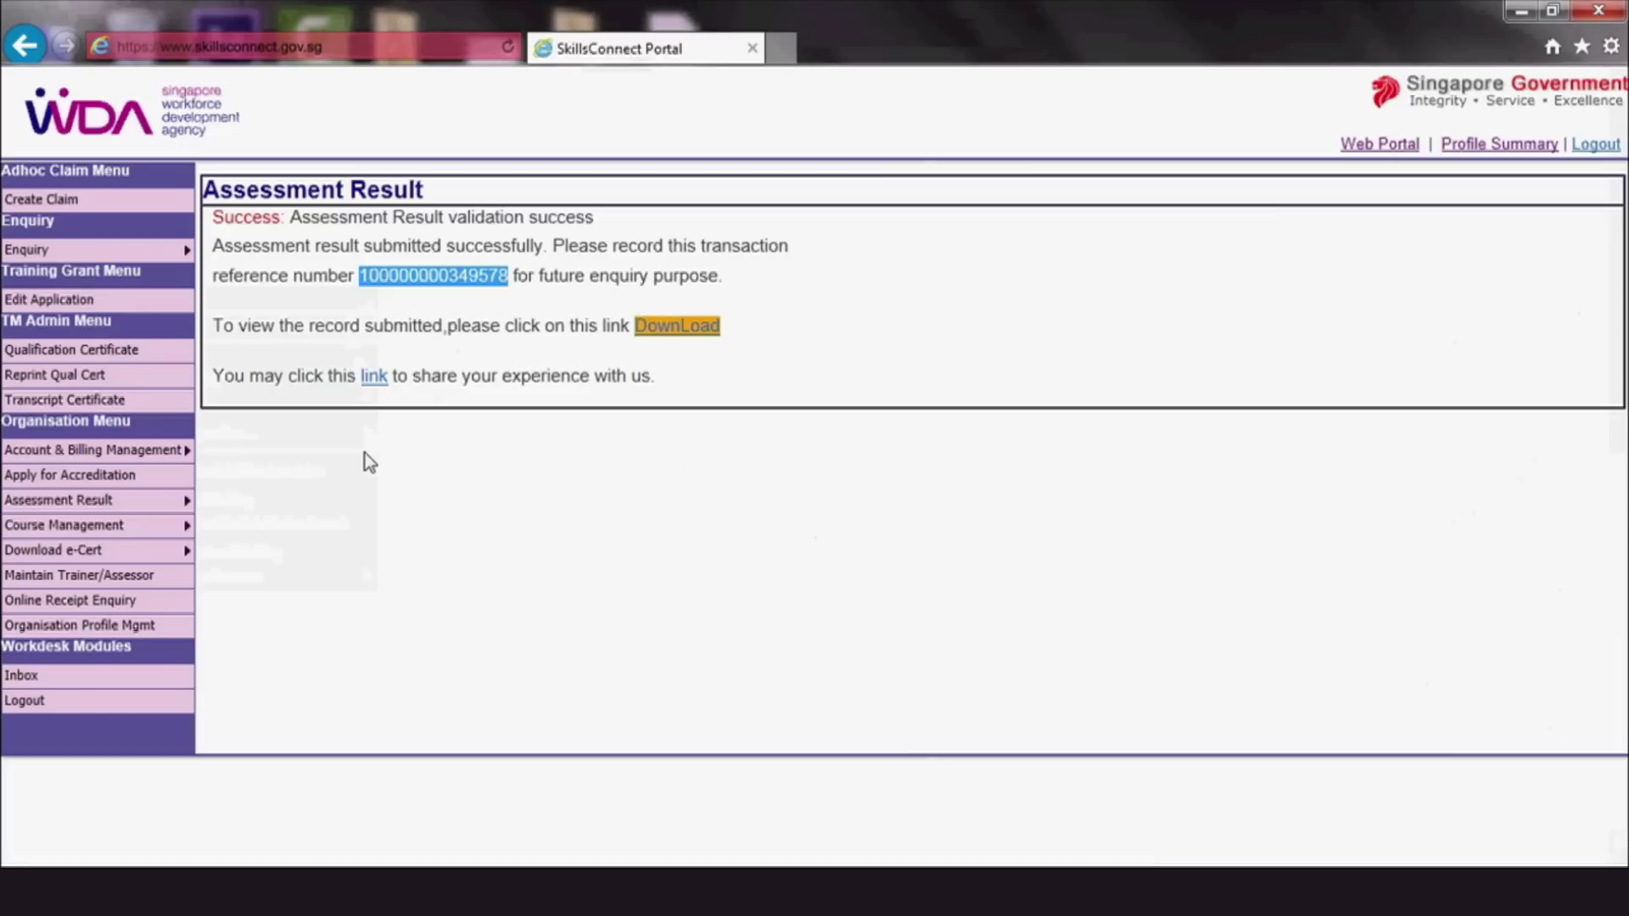
Paste the copied reference number into Enquire Assessment Result and search its trainee records
mouse_move(182, 500)
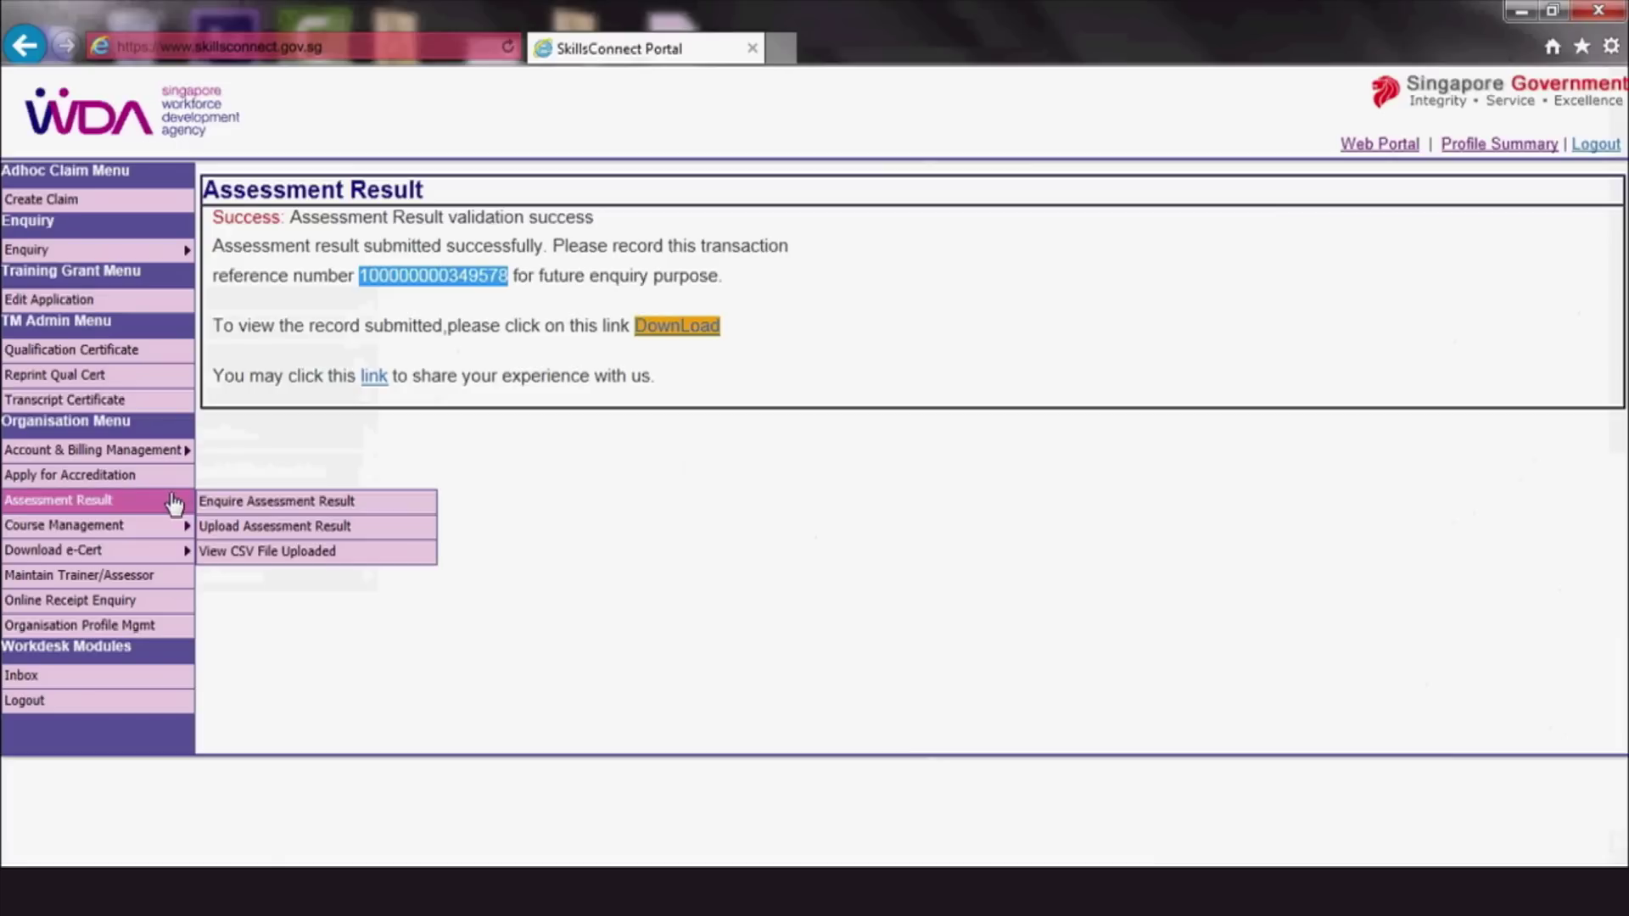
left_click(388, 509)
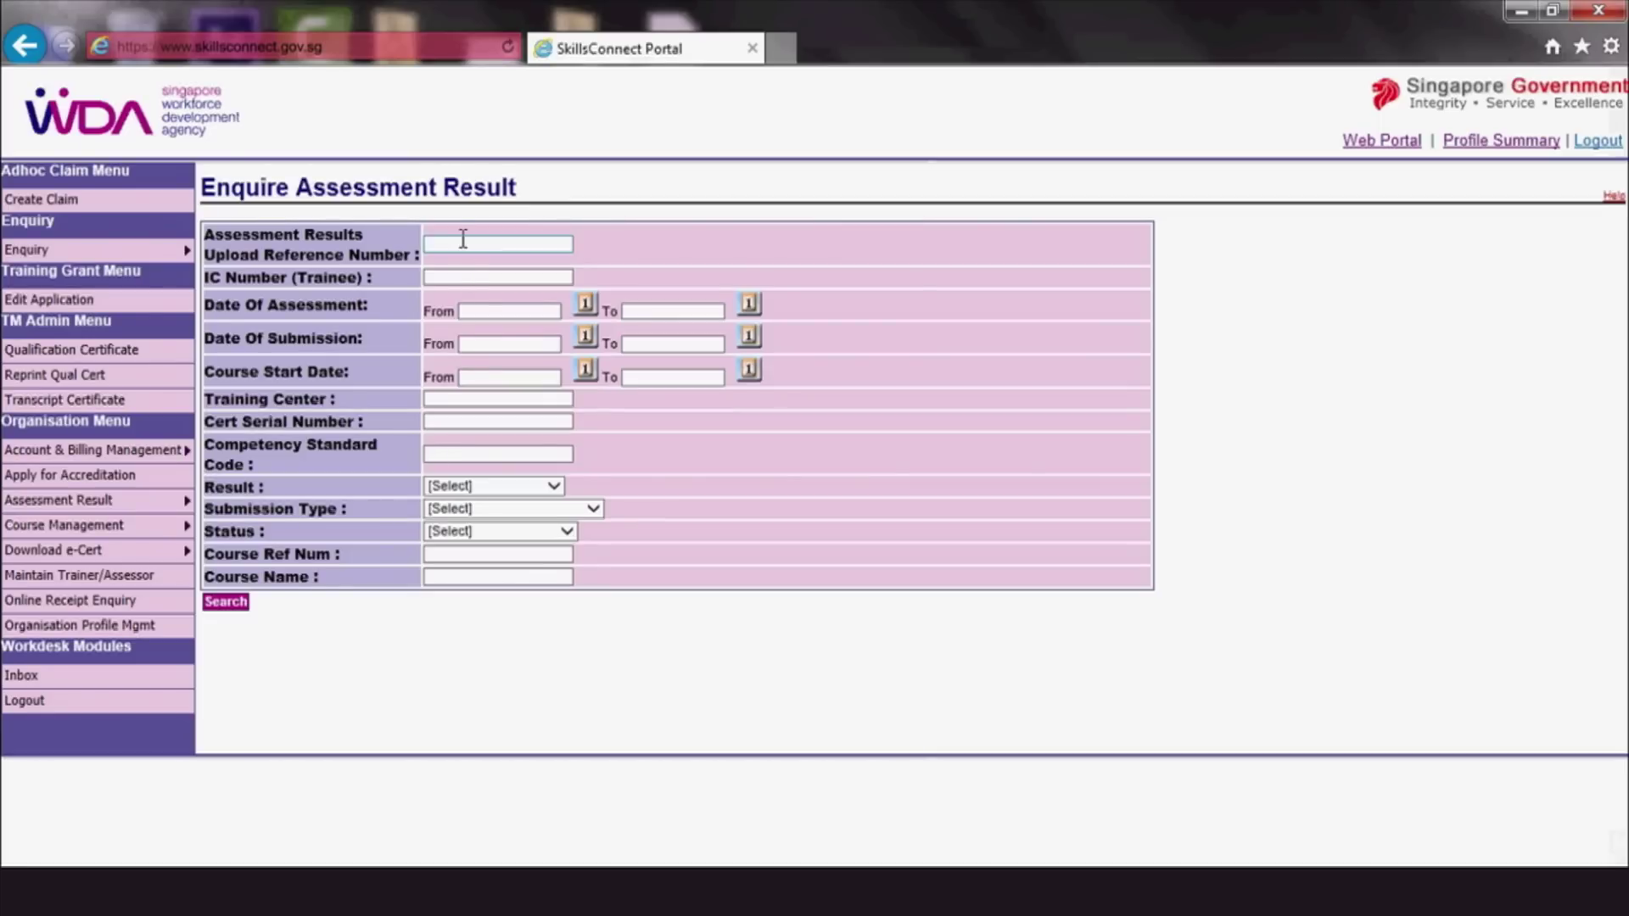
left_click(467, 243)
right_click(467, 243)
left_click(406, 343)
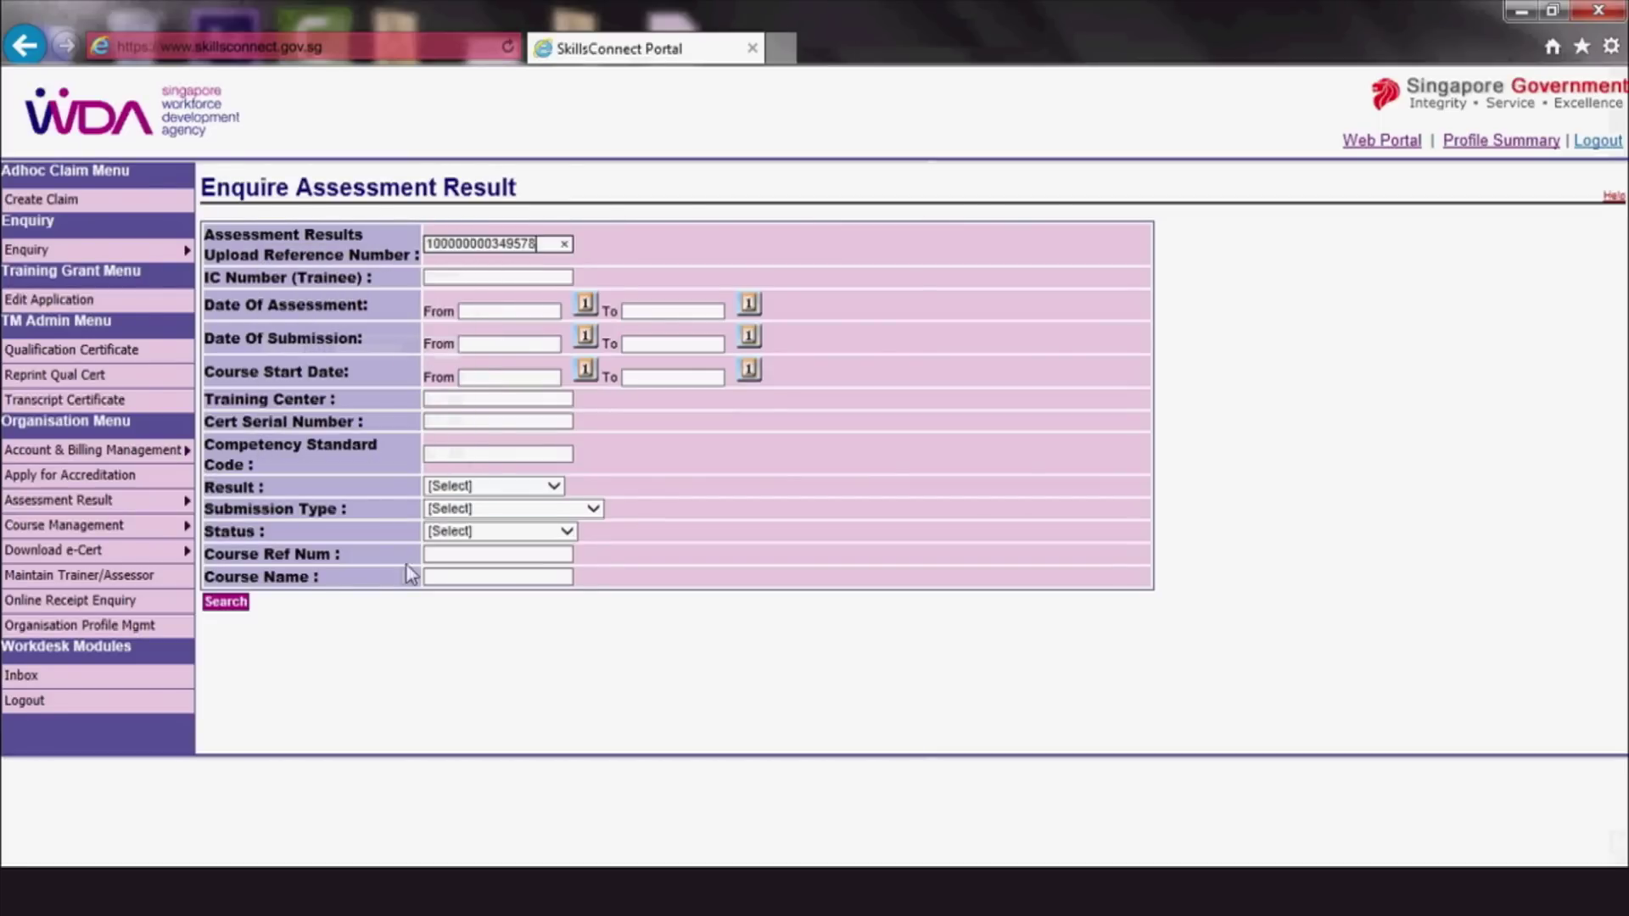
left_click(240, 603)
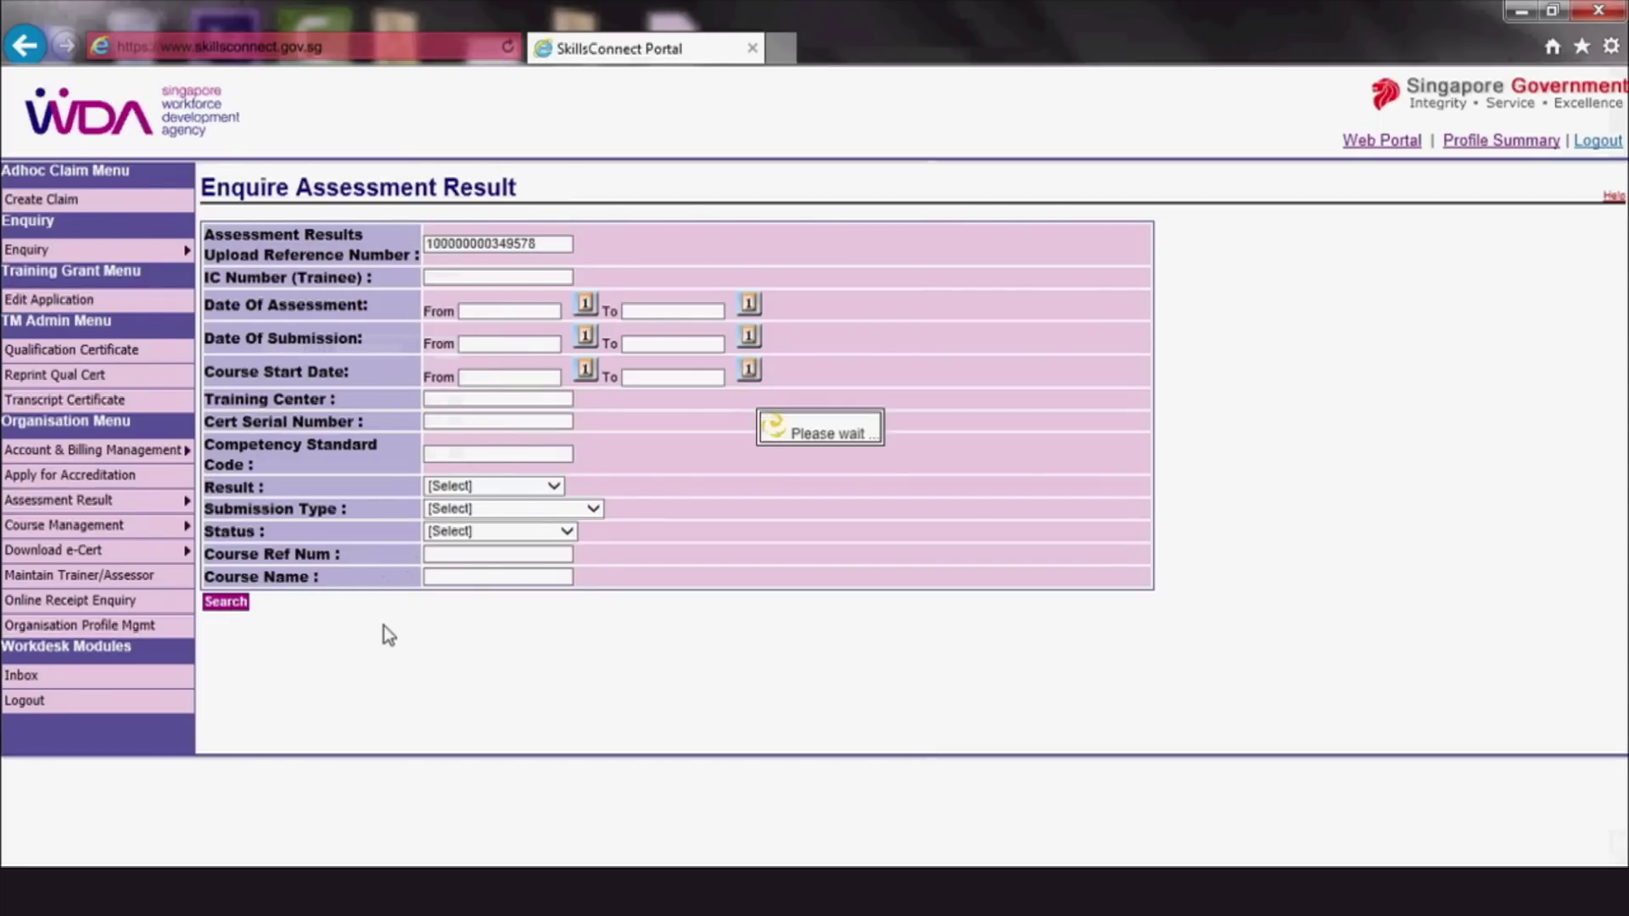
scroll(1471, 578, "down", 1)
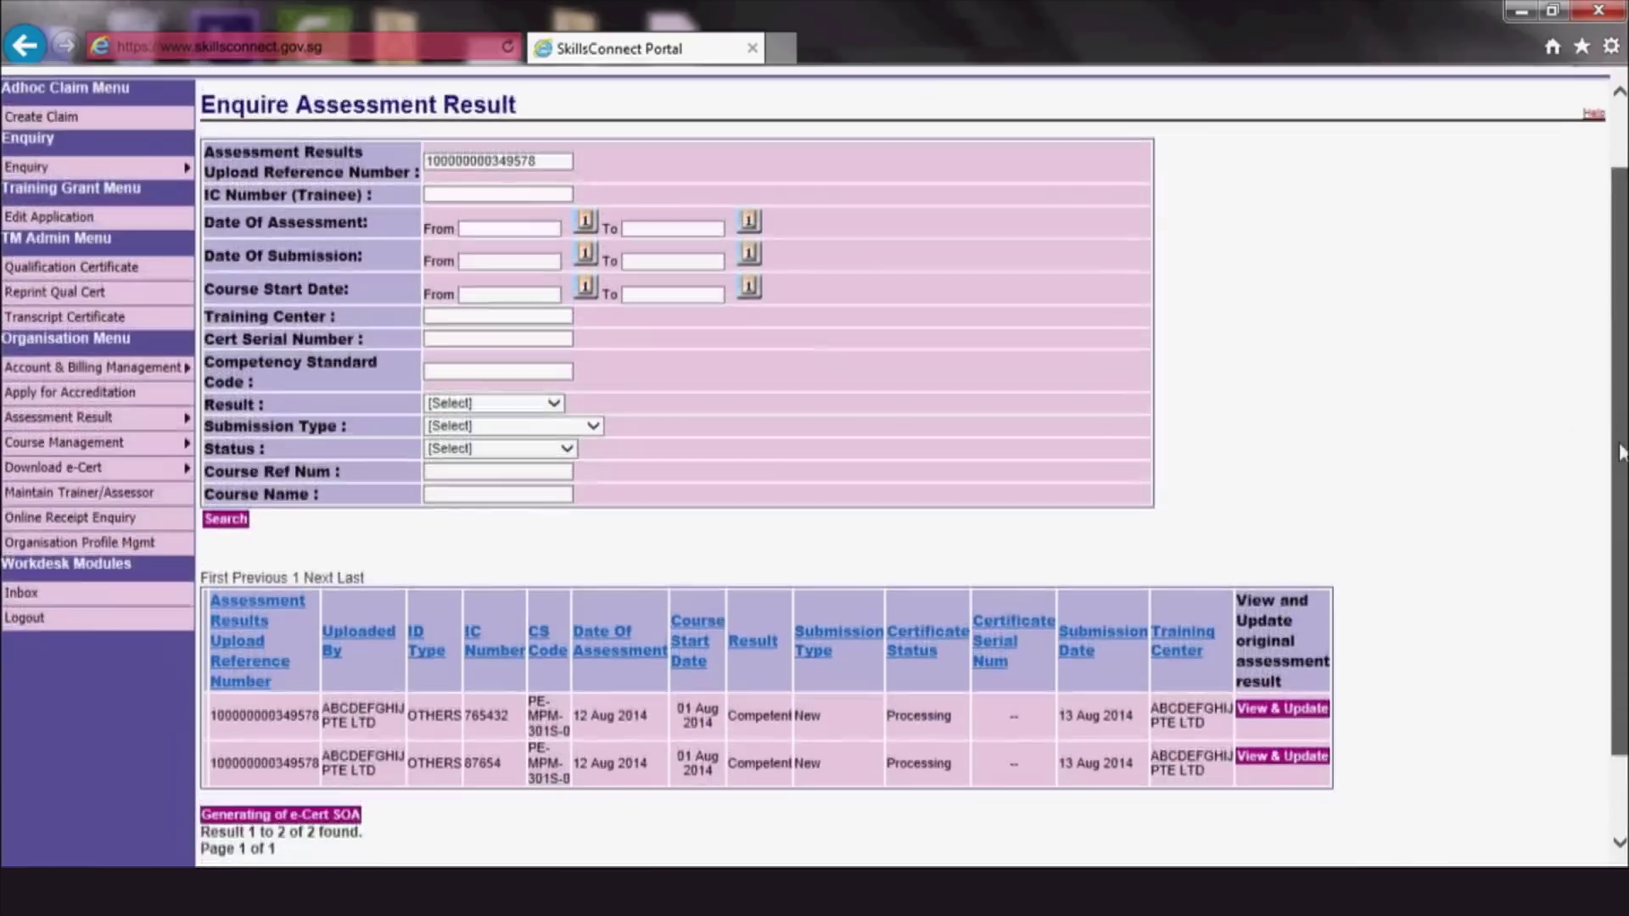